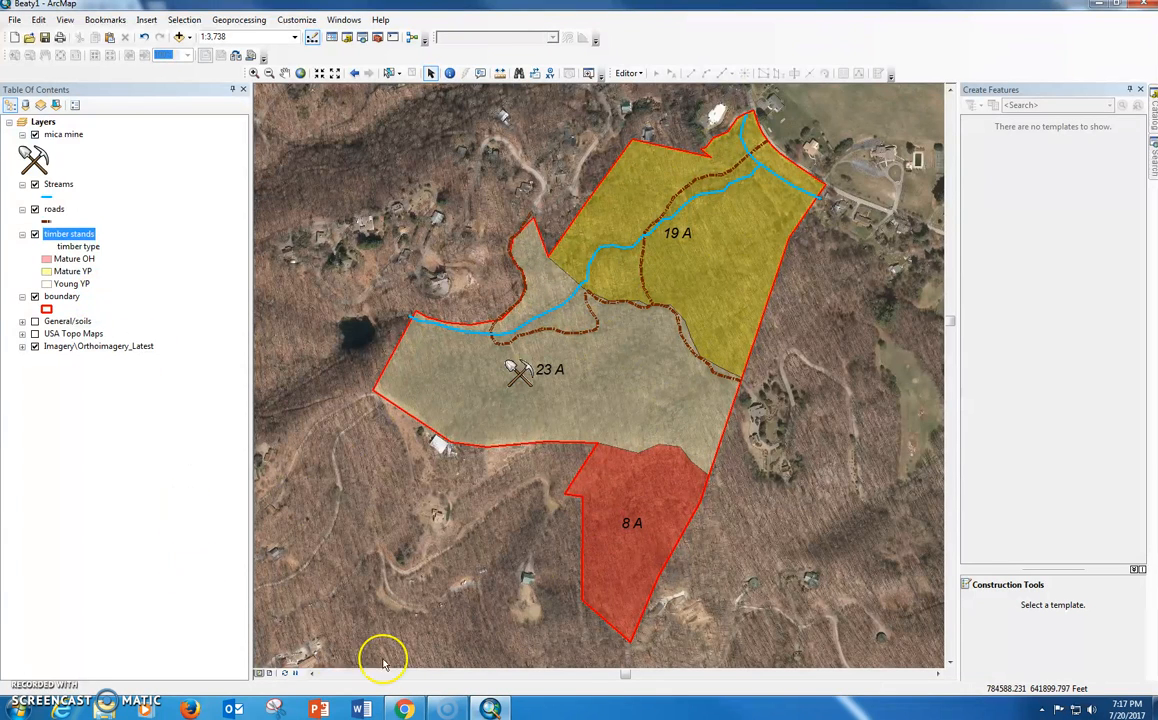
Step: Switch to the page layout and enlarge the map's data frame at opposite corners to nearly fill the page margins
{"action": "left_click", "coordinate": [271, 675]}
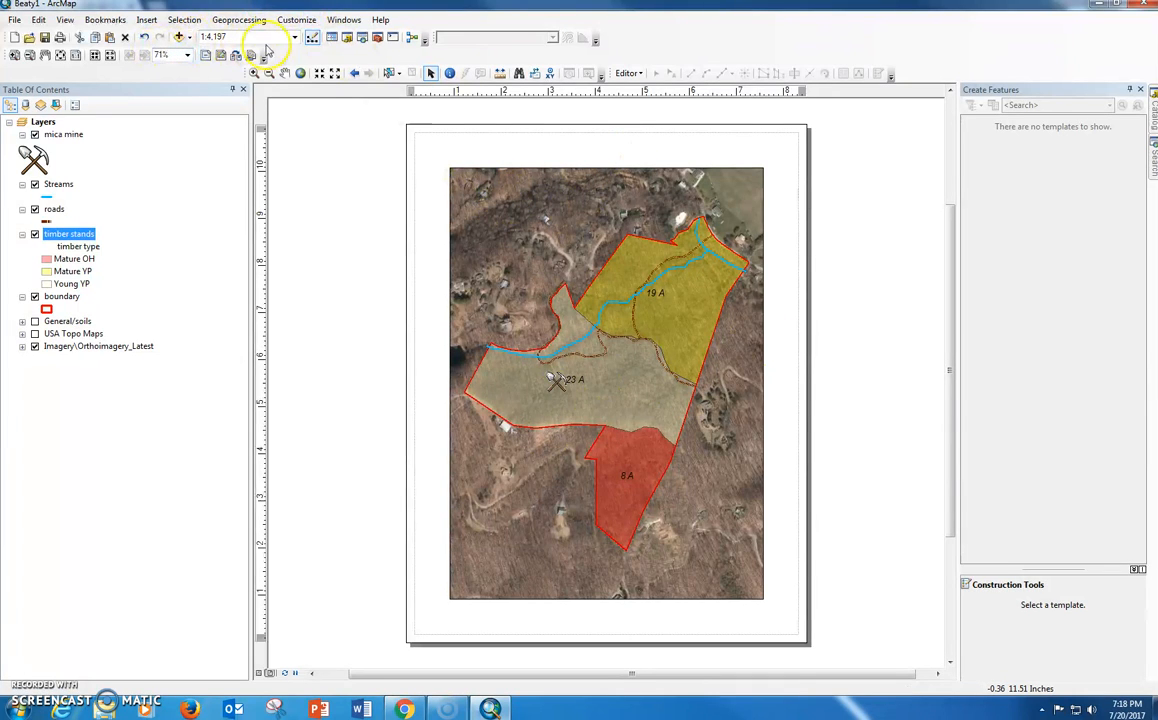
{"action": "left_click", "coordinate": [638, 182]}
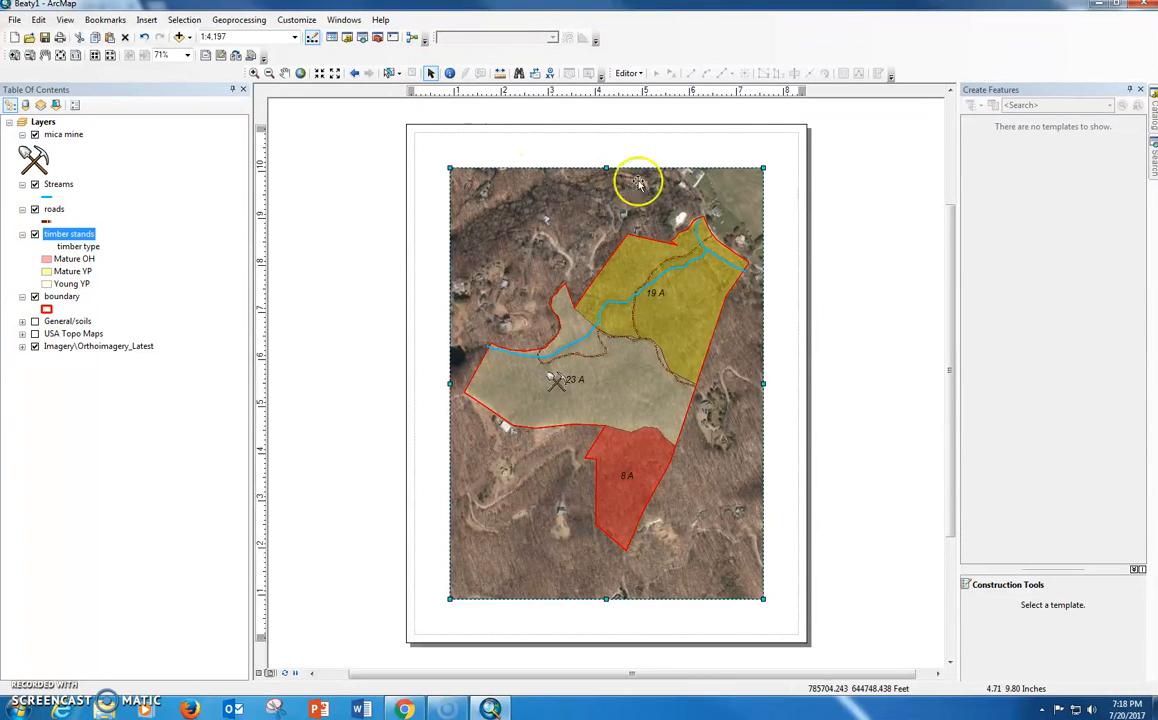
{"action": "left_click_drag", "start_coordinate": [764, 168], "coordinate": [792, 137]}
{"action": "left_click", "coordinate": [489, 571]}
{"action": "left_click_drag", "start_coordinate": [450, 599], "coordinate": [419, 630]}
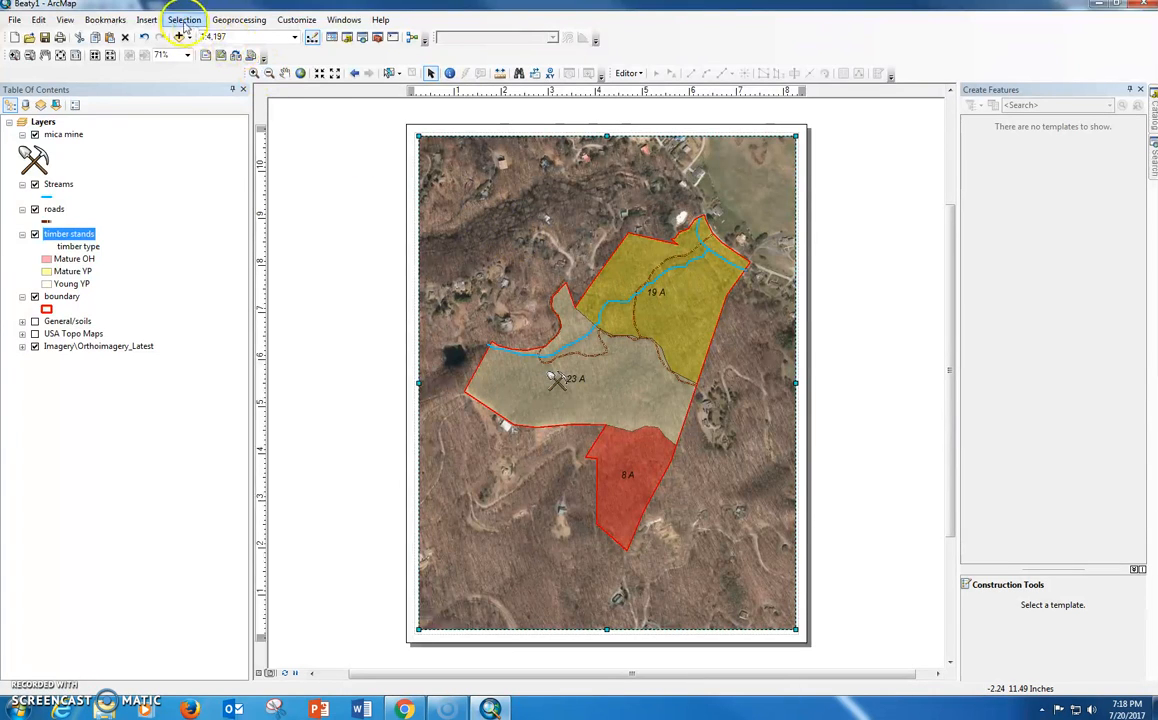
Step: Insert a map title reading "Beaty Property" on the layout
{"action": "left_click", "coordinate": [147, 20]}
{"action": "mouse_move", "coordinate": [185, 20]}
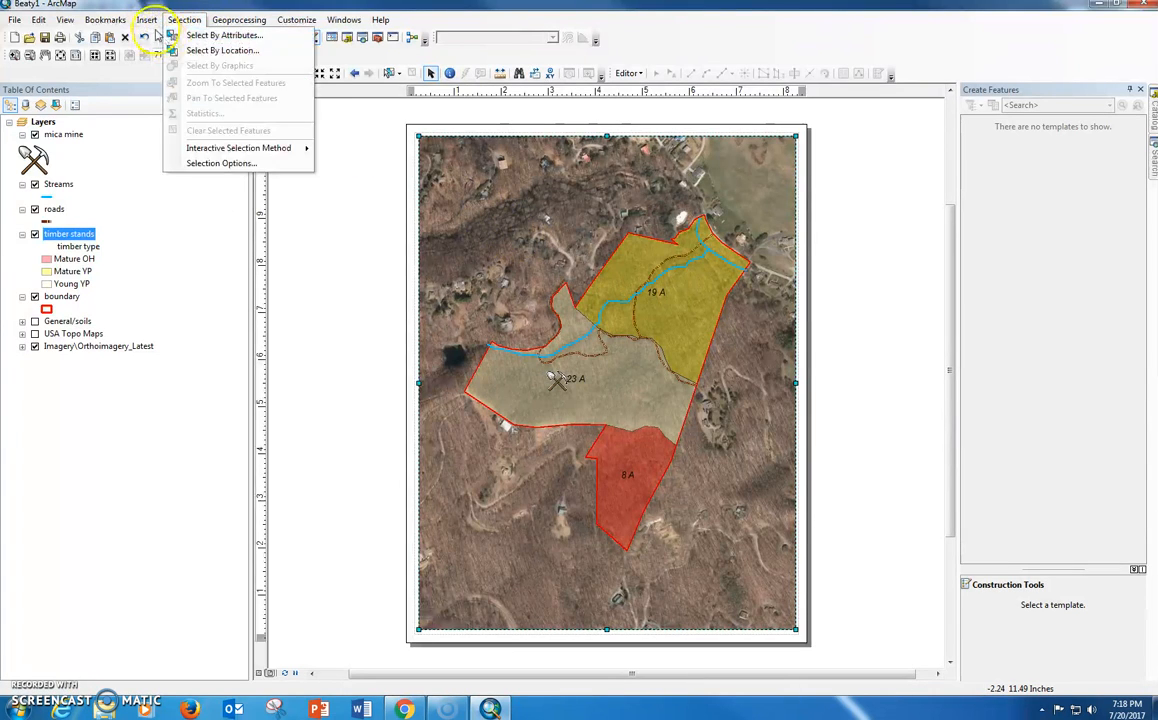
{"action": "mouse_move", "coordinate": [147, 20]}
{"action": "left_click", "coordinate": [158, 52]}
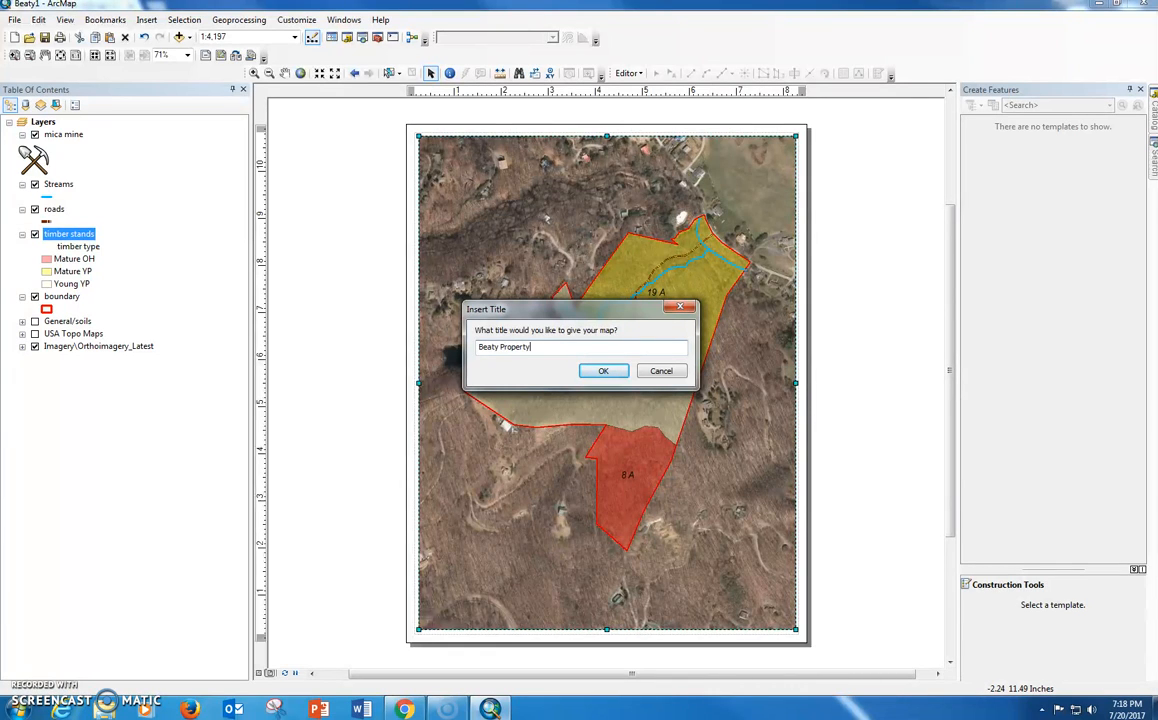
{"action": "left_click", "coordinate": [600, 372]}
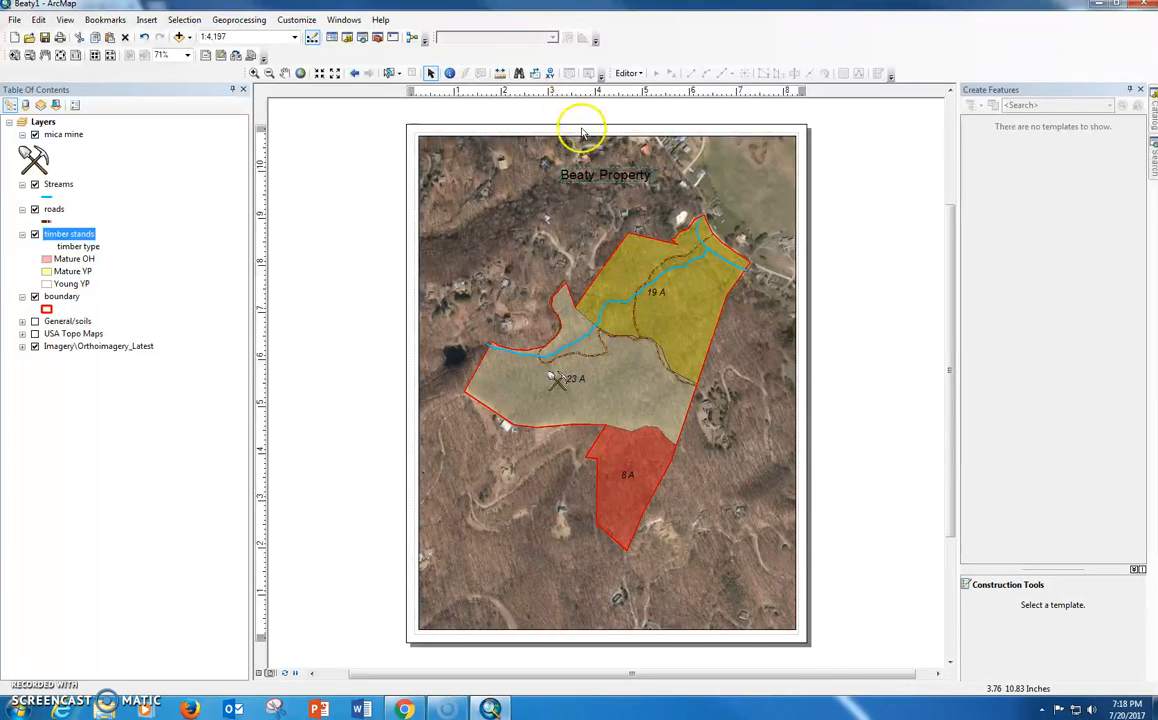
Step: Replace the dynamic title code in the title's text properties with the plain text "Beaty Property"
{"action": "double_click", "coordinate": [594, 181]}
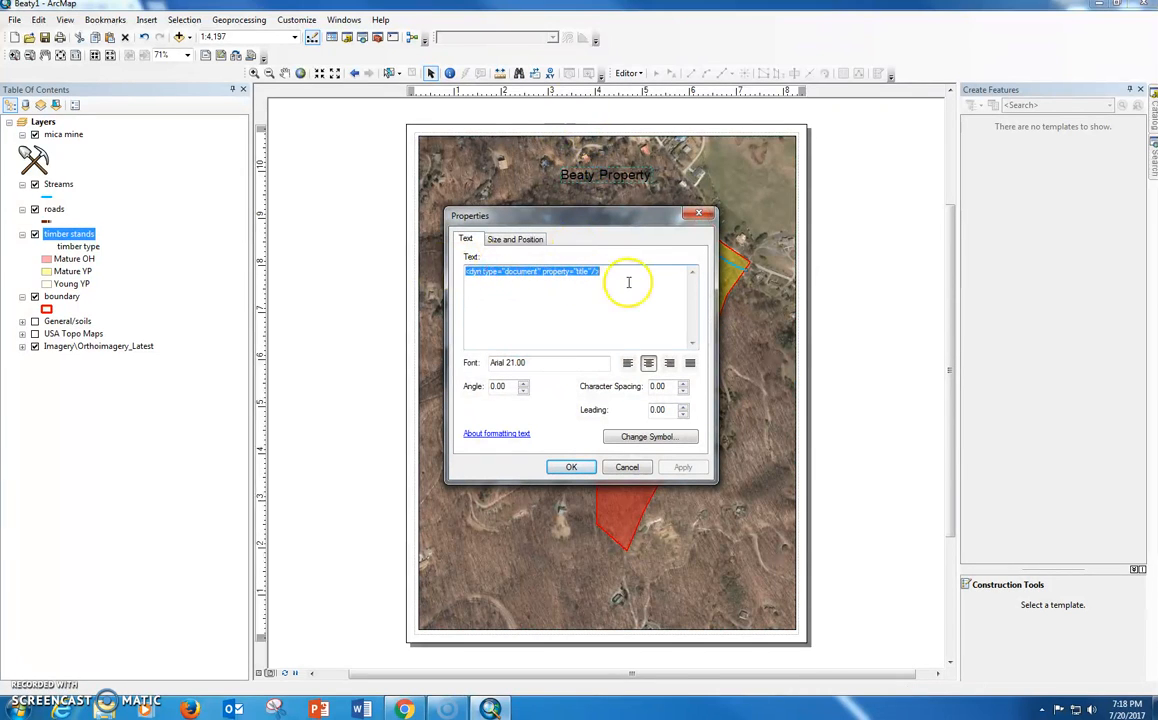
{"action": "left_click_drag", "start_coordinate": [600, 273], "coordinate": [473, 273]}
{"action": "left_click", "coordinate": [669, 364]}
{"action": "type", "text": "Beaty Property"}
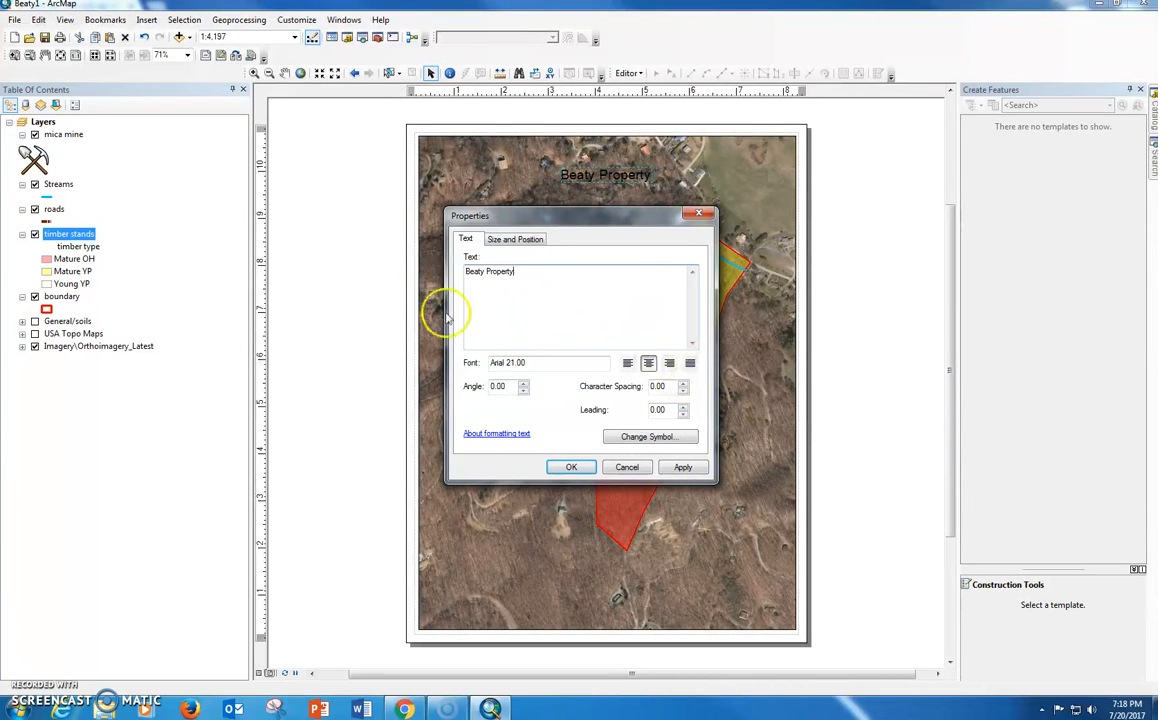
Step: Set the title's font size to 24 and move it into the upper-left corner of the map
{"action": "left_click", "coordinate": [651, 437]}
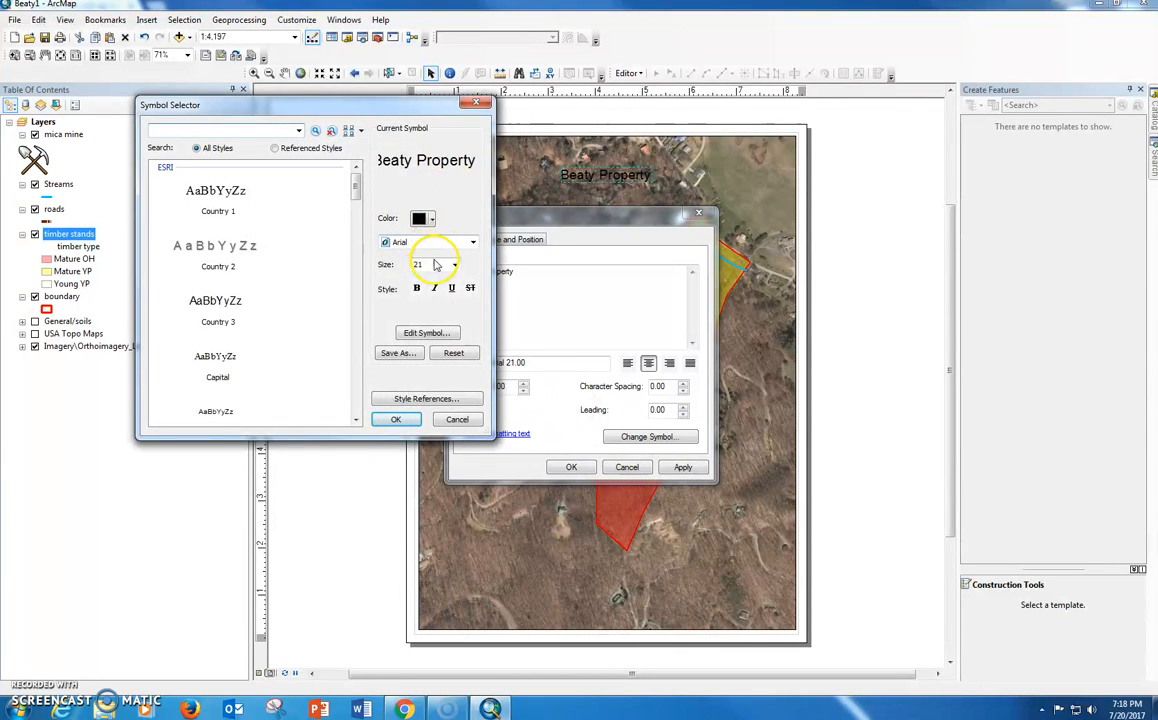
{"action": "left_click", "coordinate": [455, 265]}
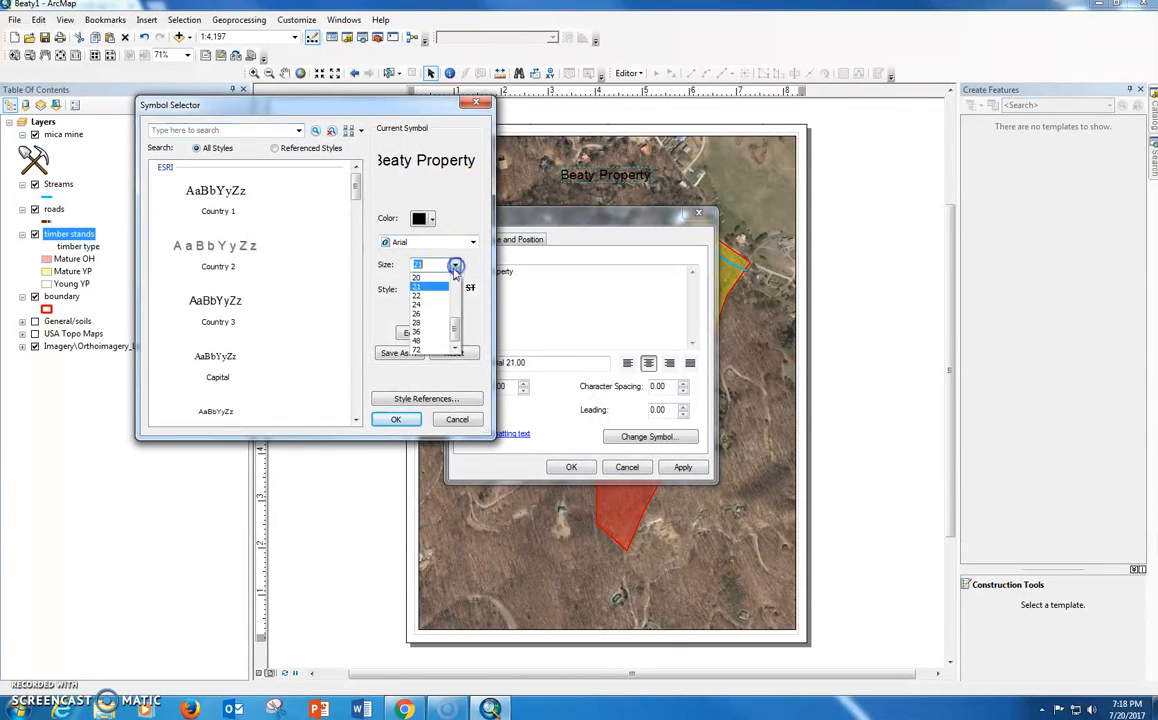
{"action": "left_click", "coordinate": [420, 305]}
{"action": "left_click", "coordinate": [391, 419]}
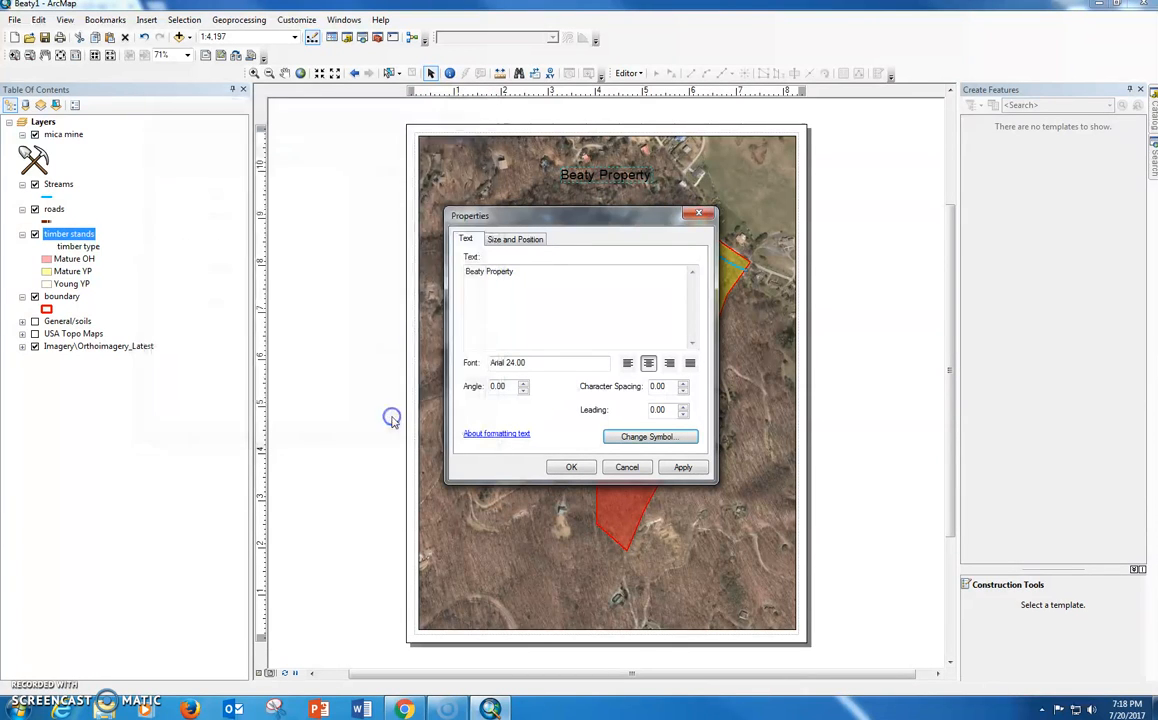
{"action": "left_click", "coordinate": [571, 467]}
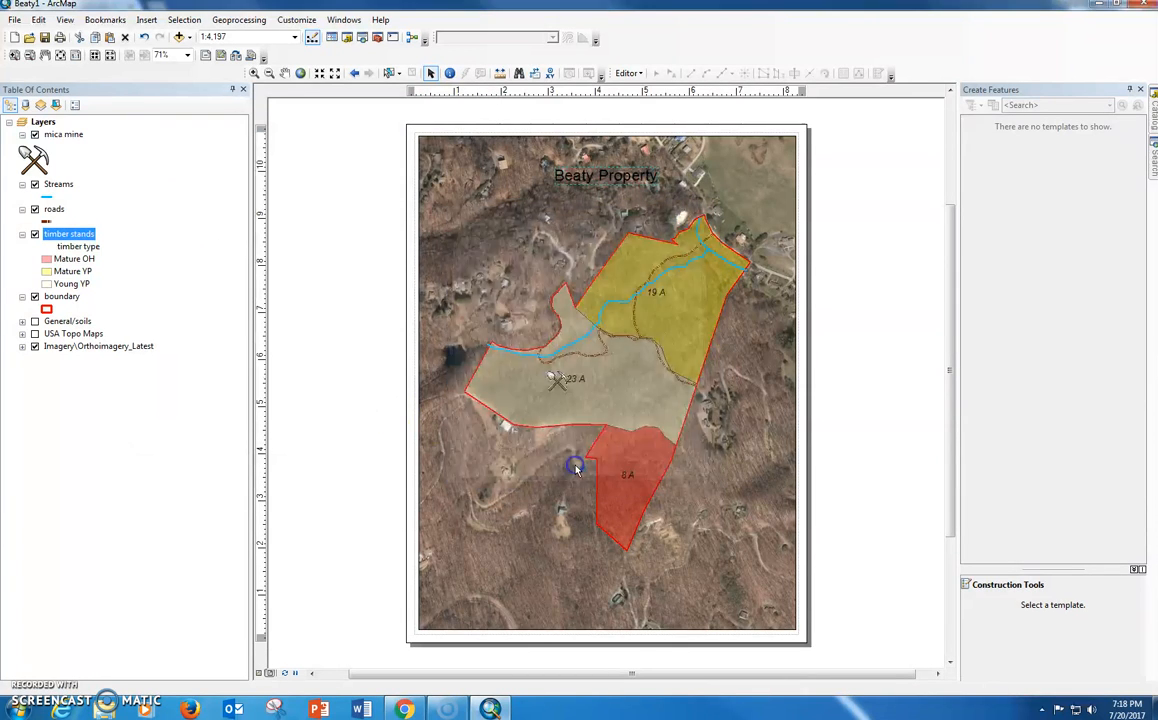
{"action": "left_click_drag", "start_coordinate": [587, 176], "coordinate": [457, 152]}
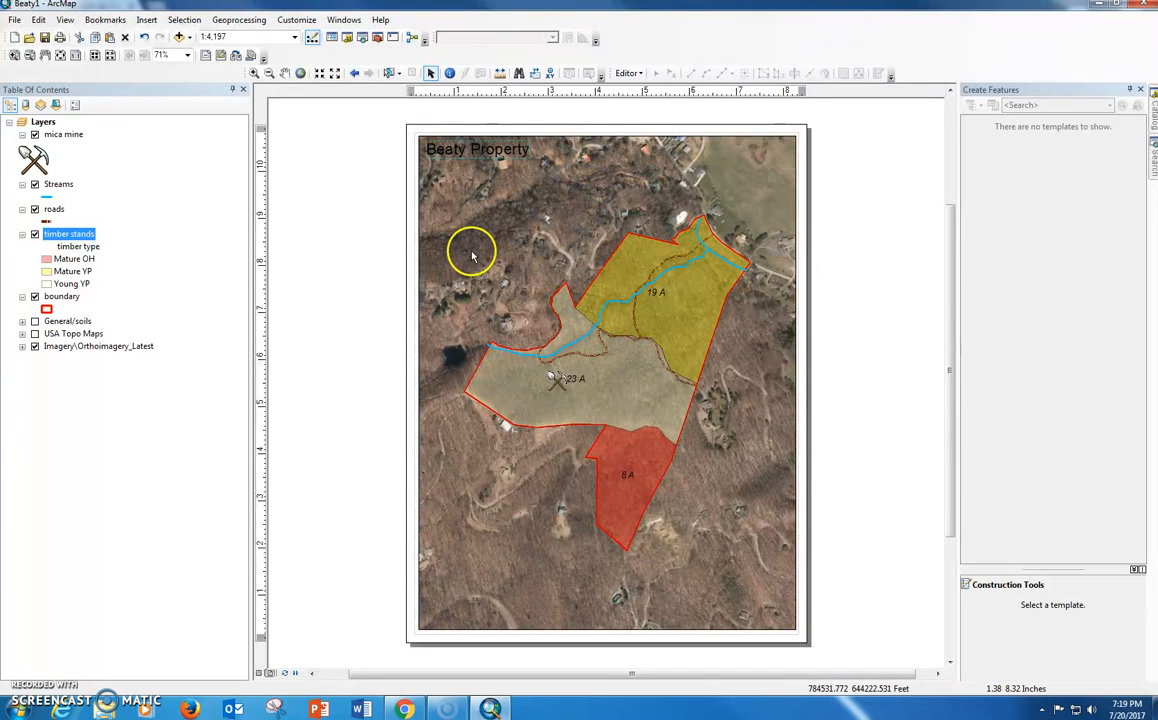
{"action": "left_click", "coordinate": [766, 168]}
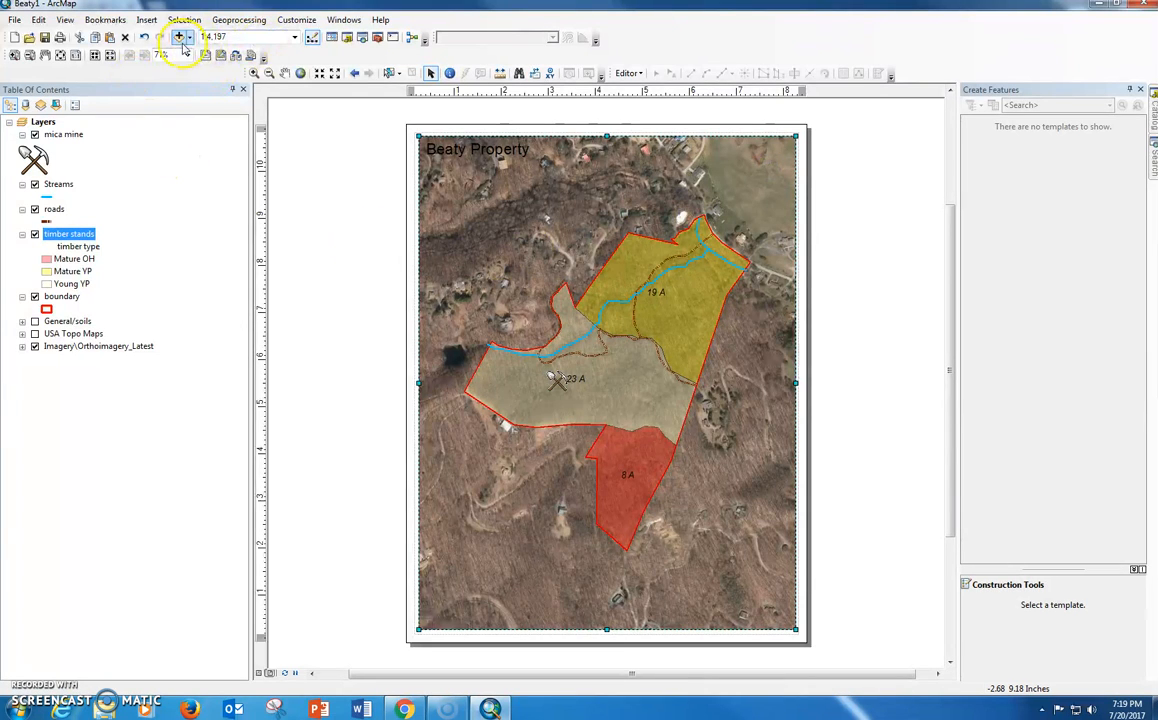
Step: Insert a text element reading "Timber stands and acreage" on the layout
{"action": "left_click", "coordinate": [146, 20]}
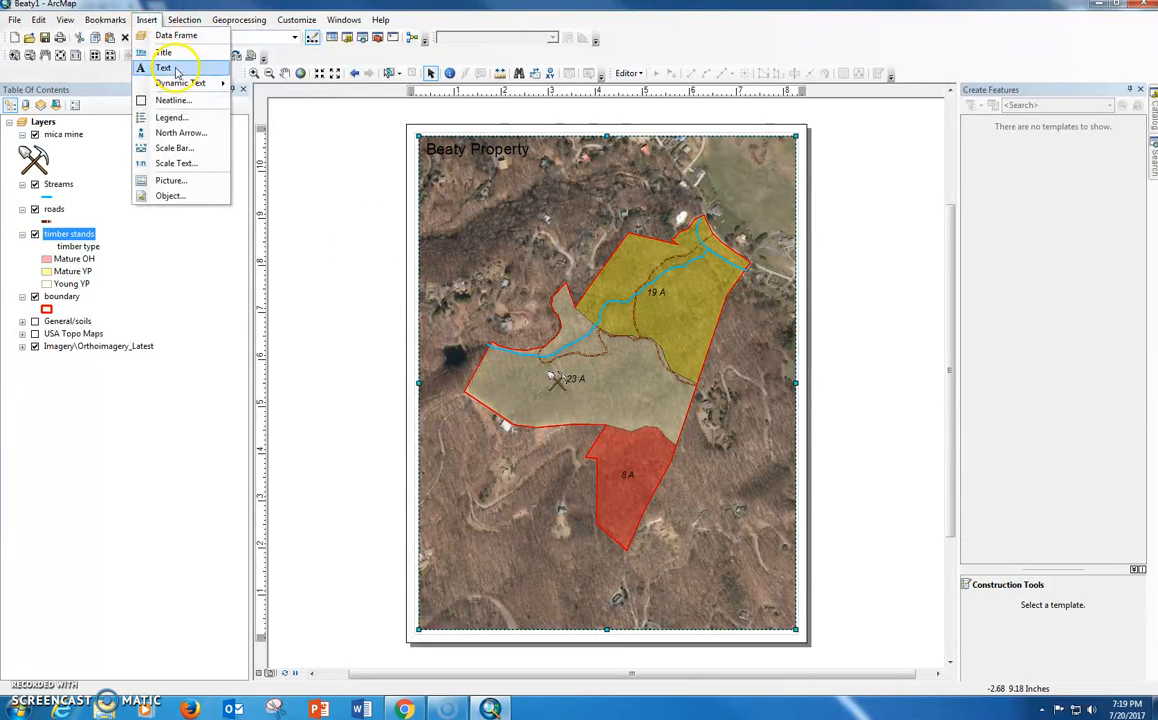
{"action": "left_click", "coordinate": [163, 68]}
{"action": "left_click", "coordinate": [607, 390]}
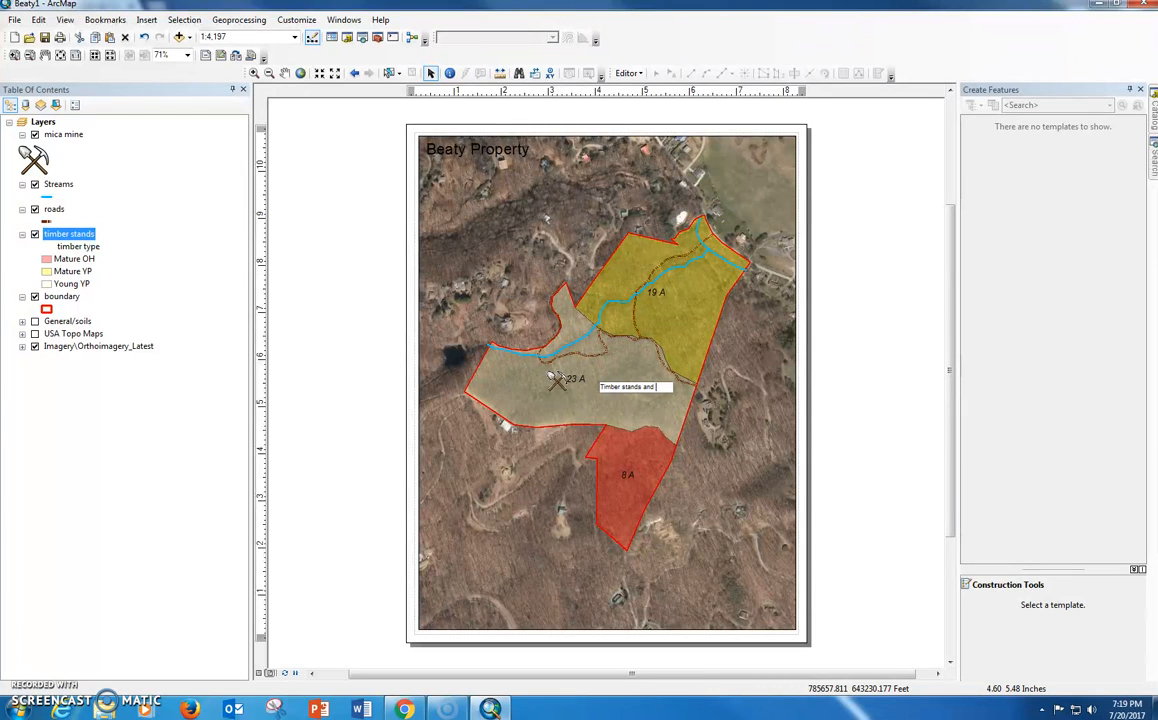
{"action": "left_click", "coordinate": [647, 400]}
{"action": "left_click_drag", "start_coordinate": [648, 403], "coordinate": [594, 394]}
Step: Set the "Timber stands and acreage" text to size 22 and place it directly beneath the title
{"action": "double_click", "coordinate": [594, 391]}
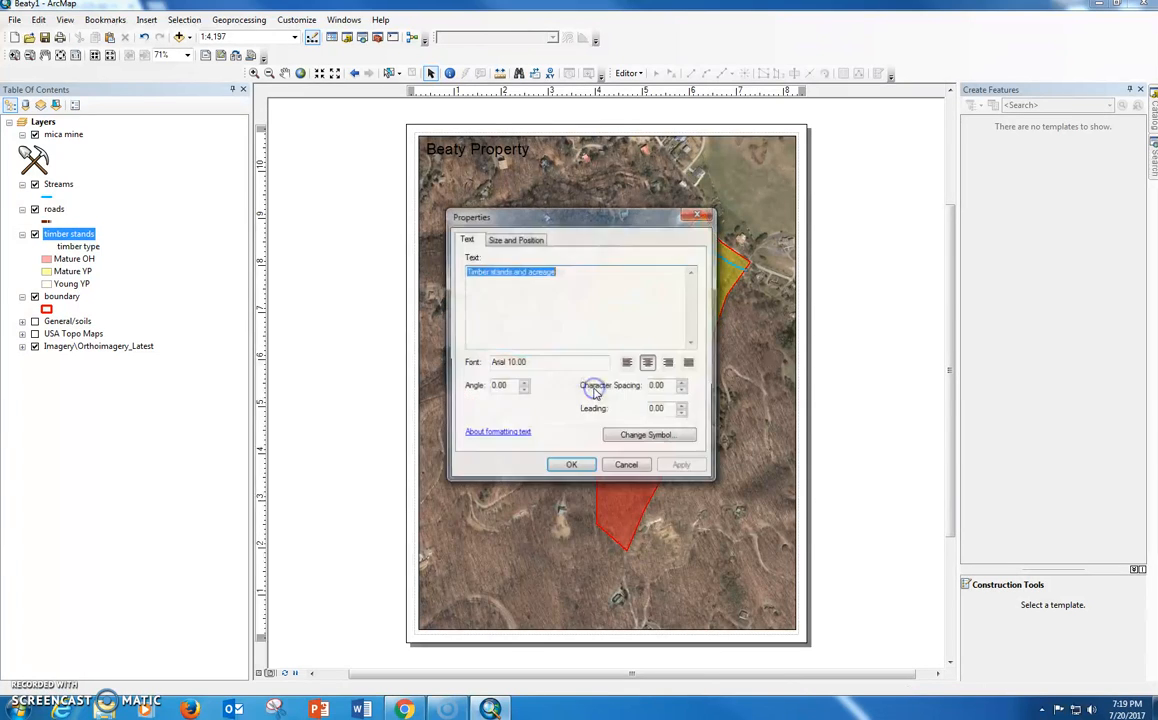
{"action": "left_click", "coordinate": [647, 437]}
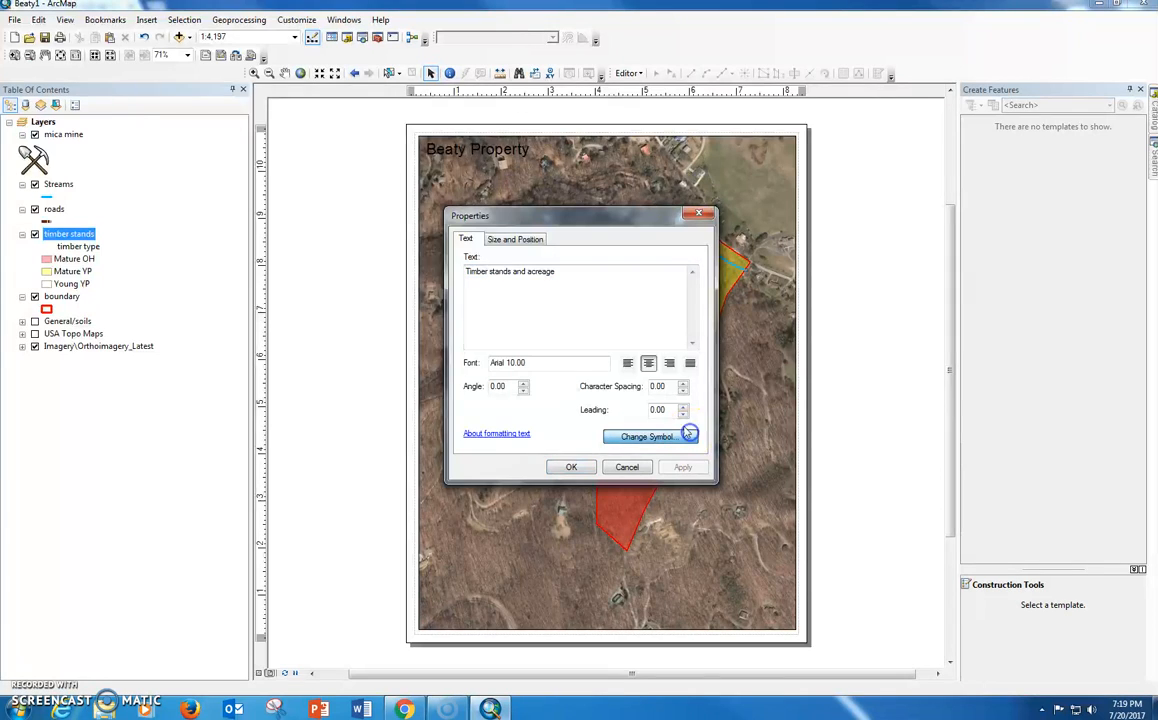
{"action": "left_click", "coordinate": [454, 266]}
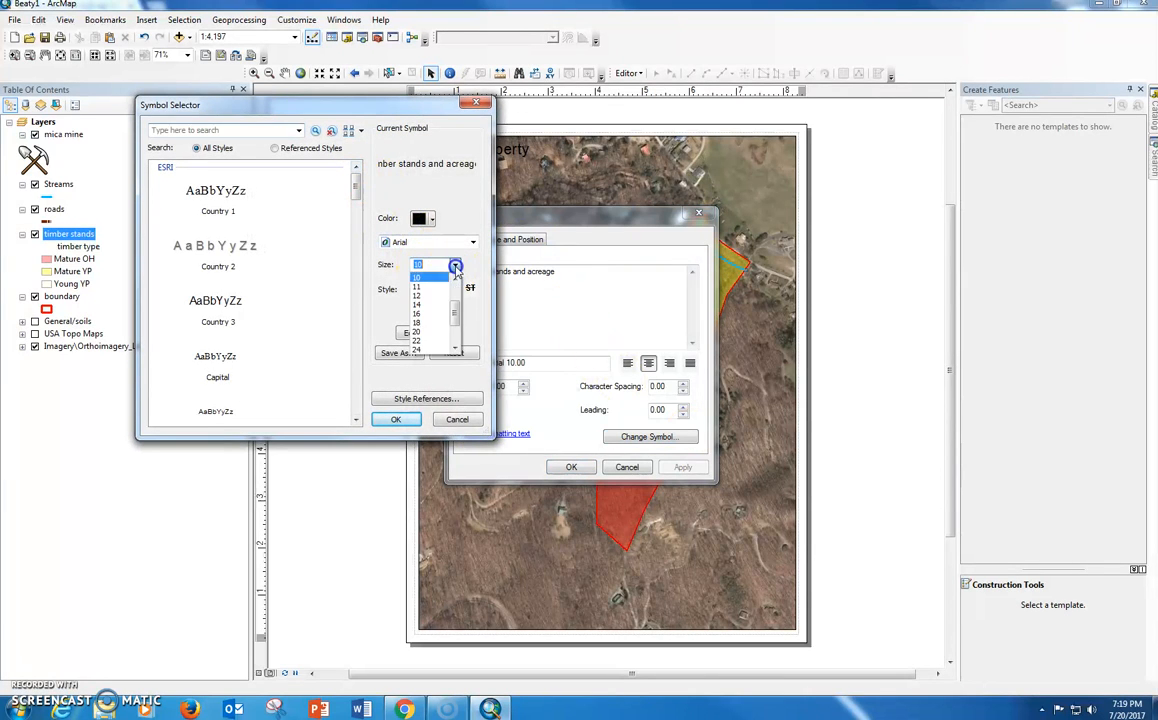
{"action": "left_click", "coordinate": [419, 339]}
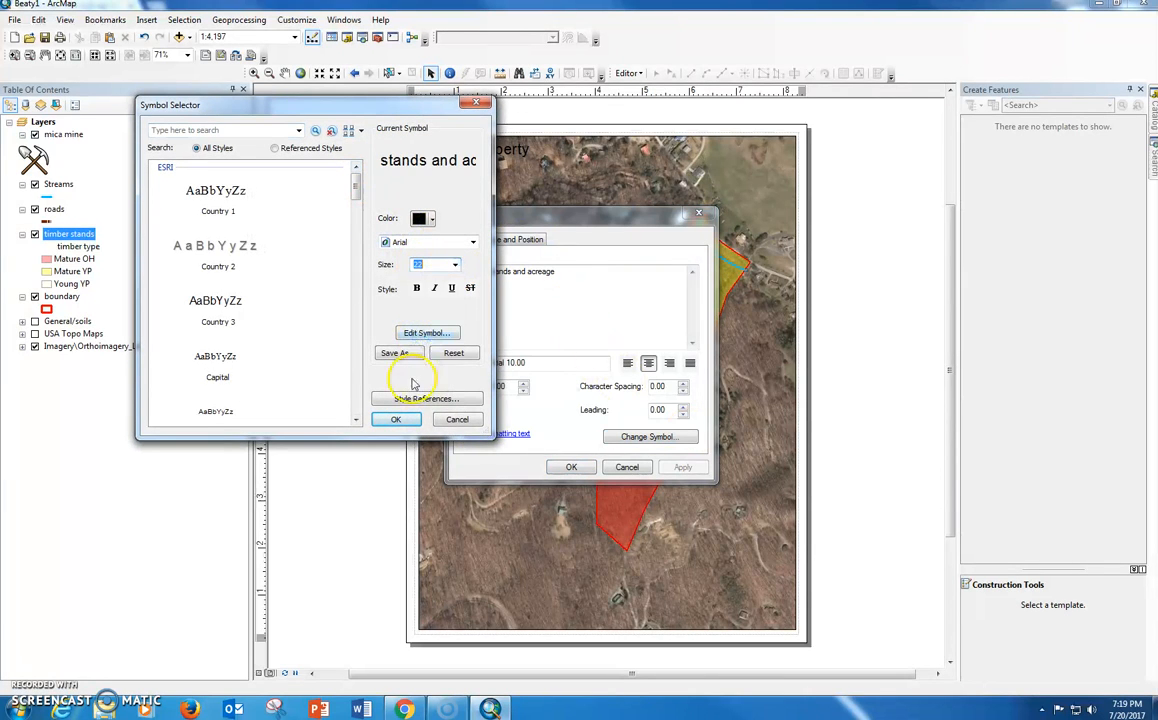
{"action": "left_click", "coordinate": [396, 419]}
{"action": "left_click", "coordinate": [591, 470]}
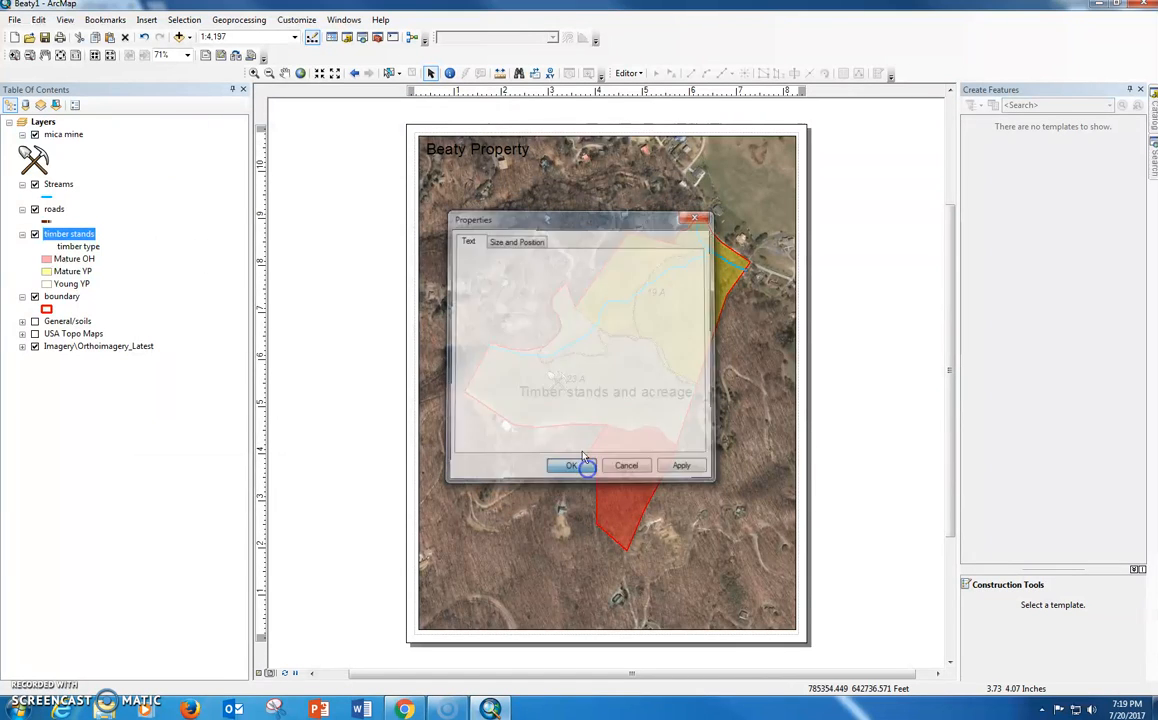
{"action": "left_click_drag", "start_coordinate": [591, 394], "coordinate": [503, 172]}
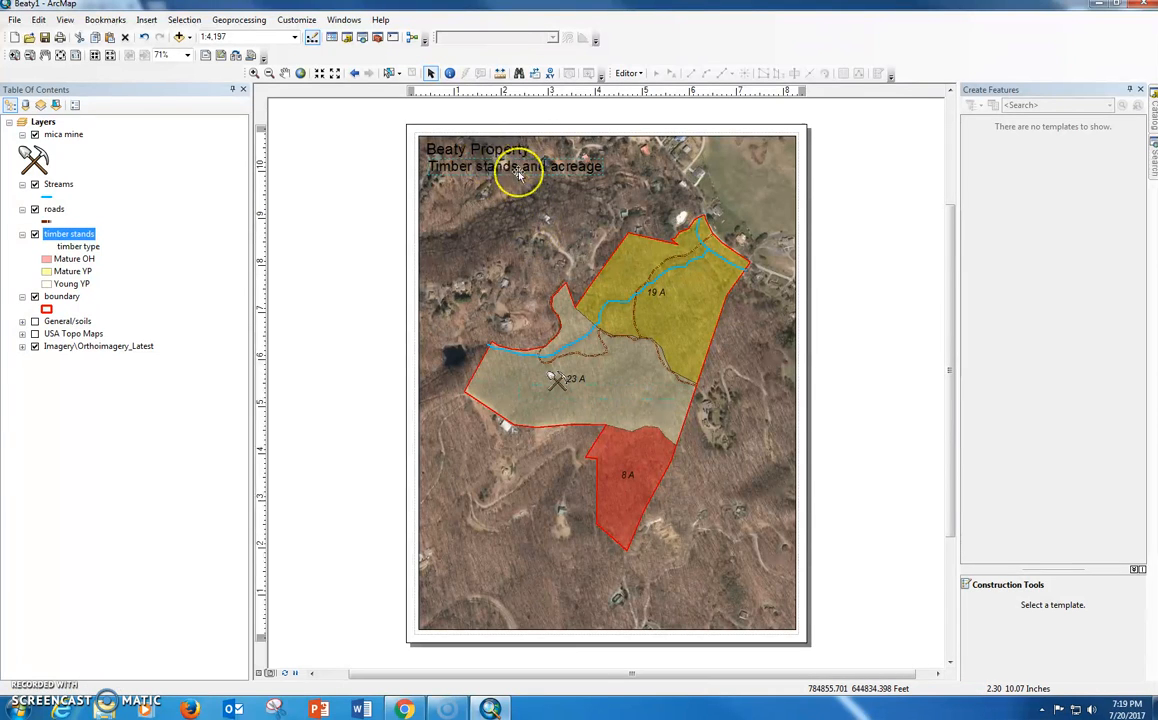
Step: Select the data frame and set the map scale to 1:3,600
{"action": "left_click", "coordinate": [445, 180]}
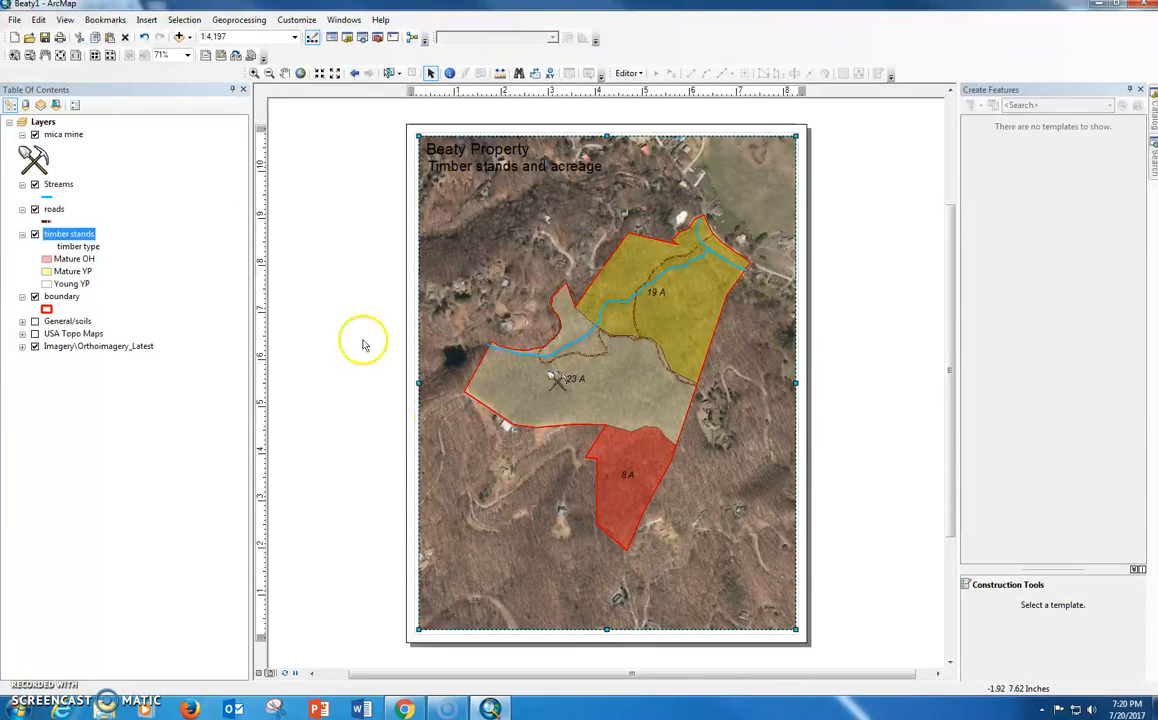
{"action": "left_click", "coordinate": [231, 38]}
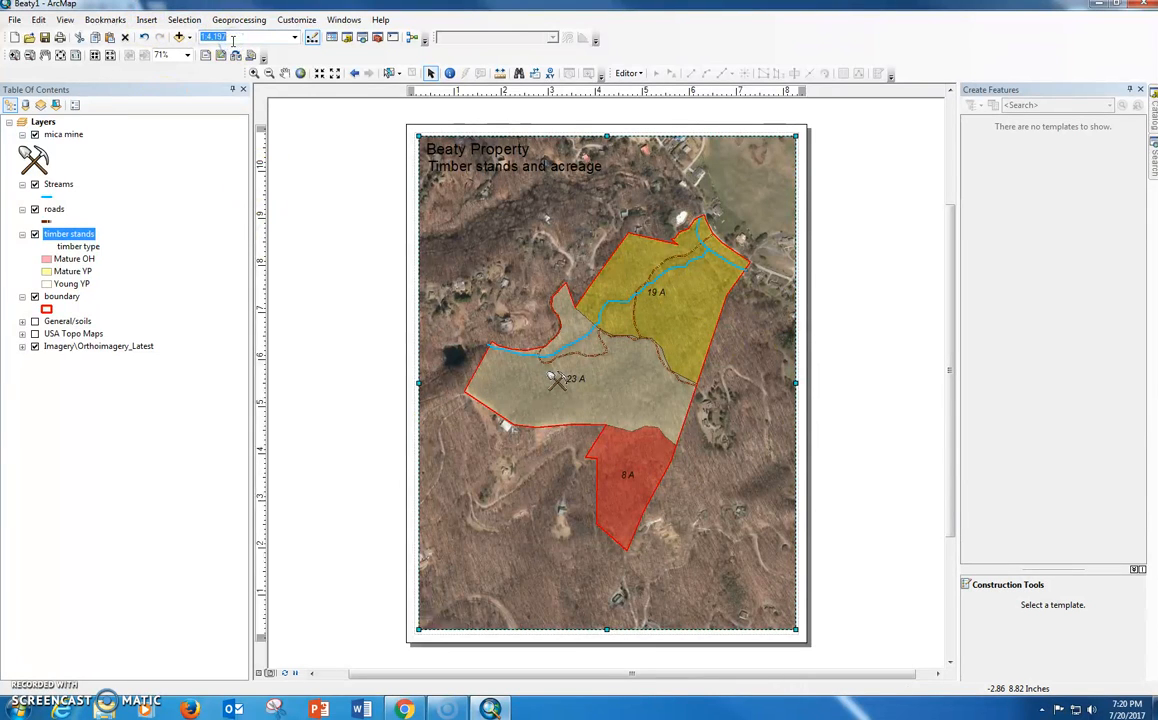
{"action": "key", "text": "Return"}
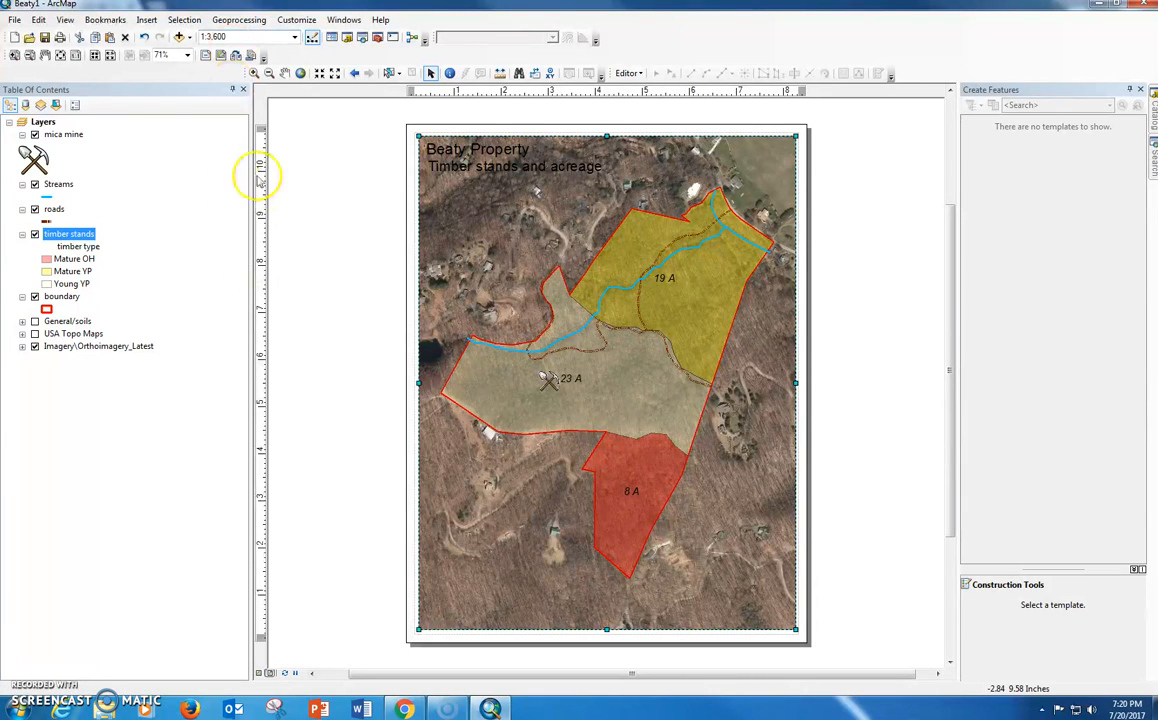
Step: Start a new legend and limit its items to the mica mine, Streams, roads and timber stands layers
{"action": "left_click", "coordinate": [146, 20]}
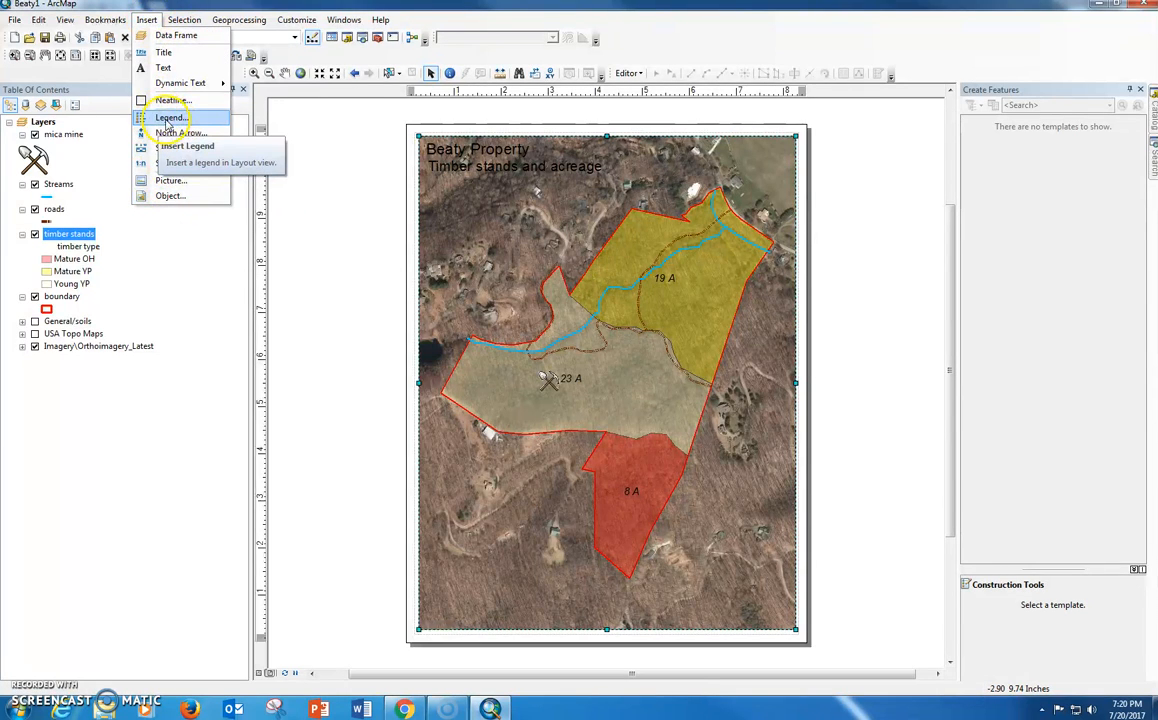
{"action": "left_click", "coordinate": [169, 121]}
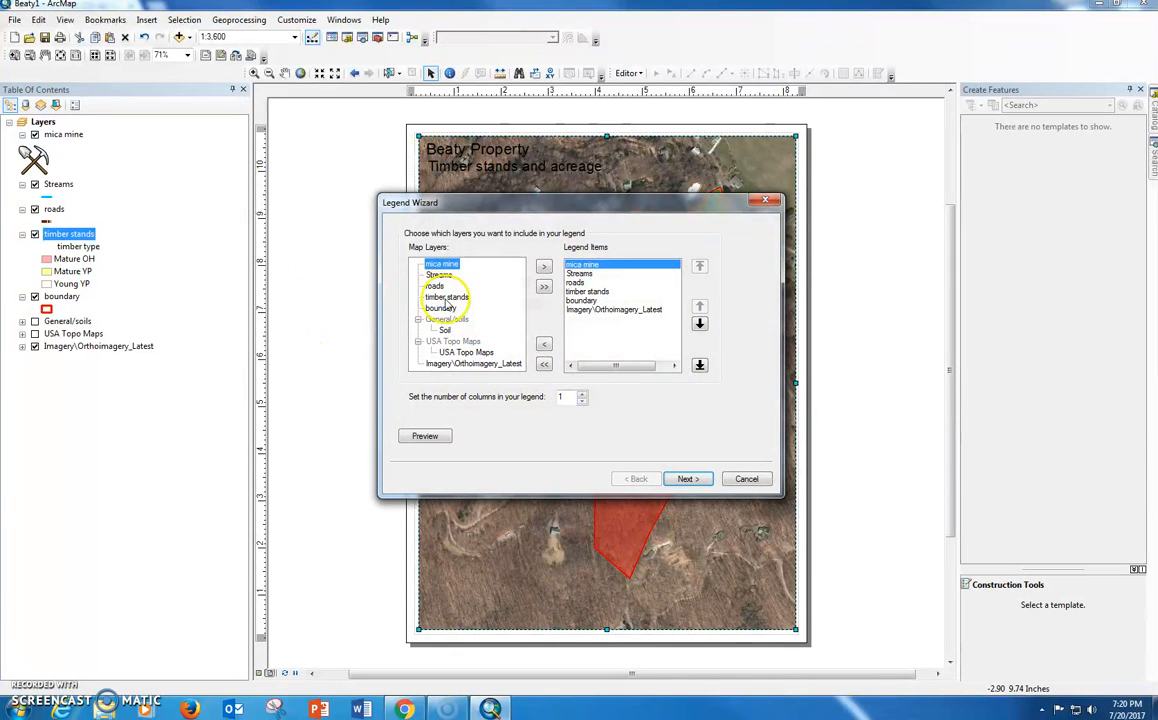
{"action": "left_click", "coordinate": [544, 365]}
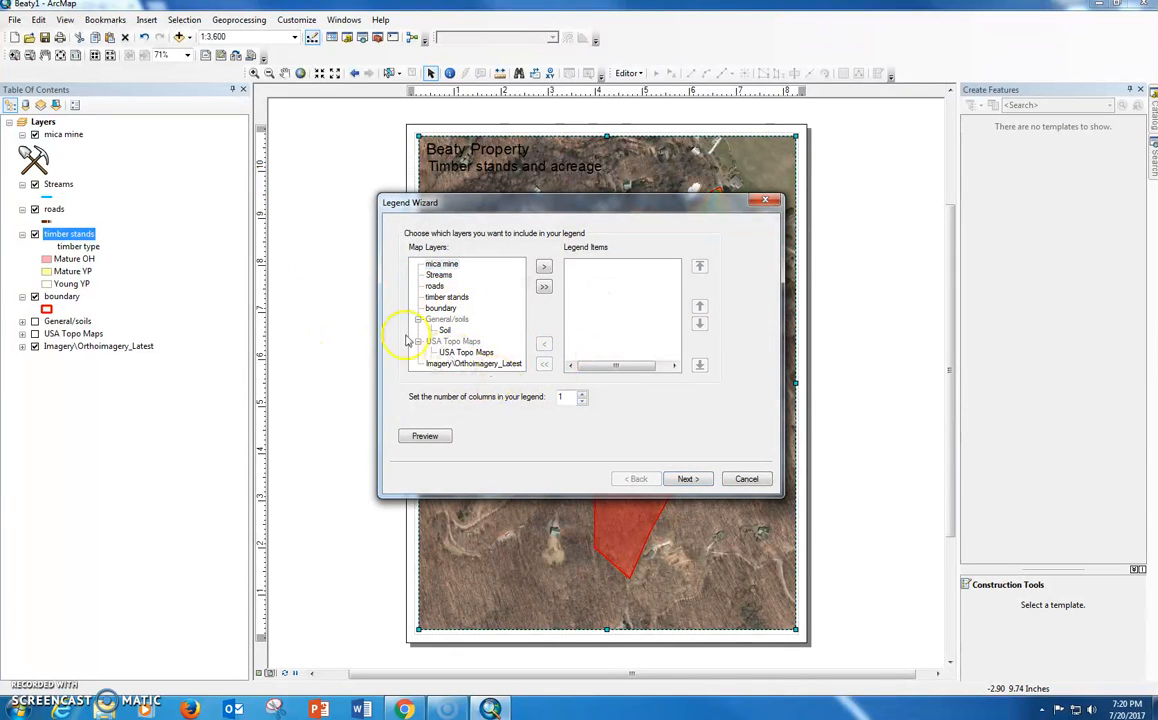
{"action": "left_click", "coordinate": [438, 264]}
{"action": "left_click", "coordinate": [436, 275]}
{"action": "double_click", "coordinate": [437, 265]}
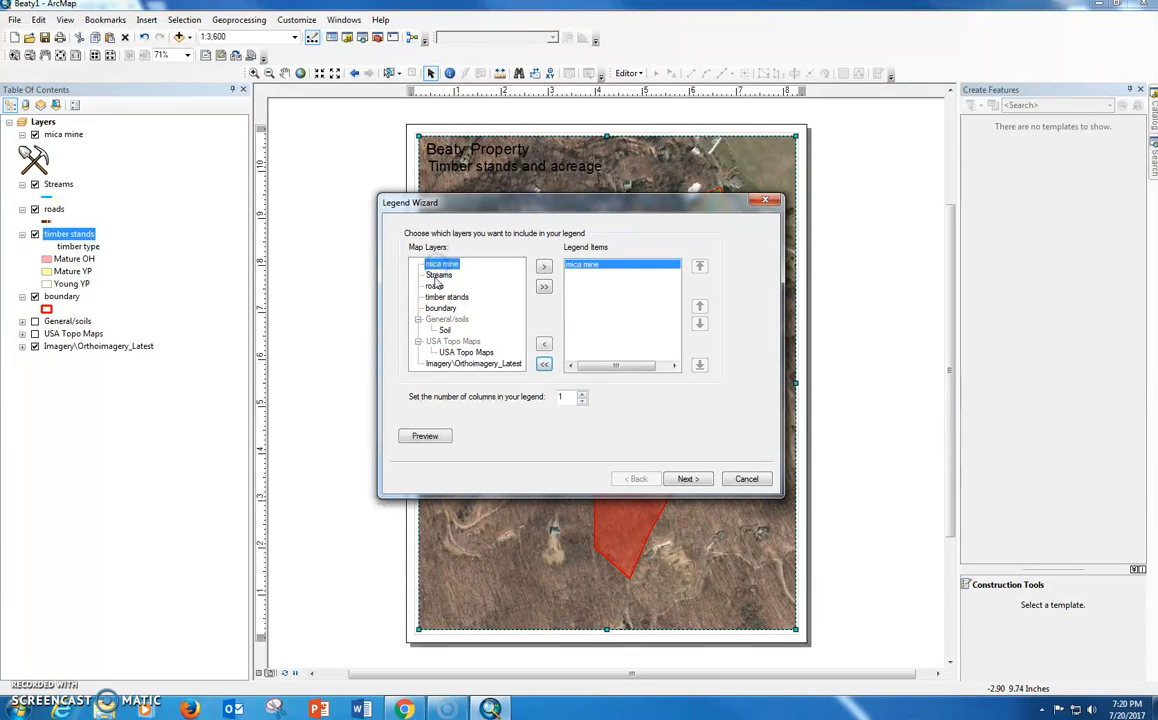
{"action": "double_click", "coordinate": [436, 277]}
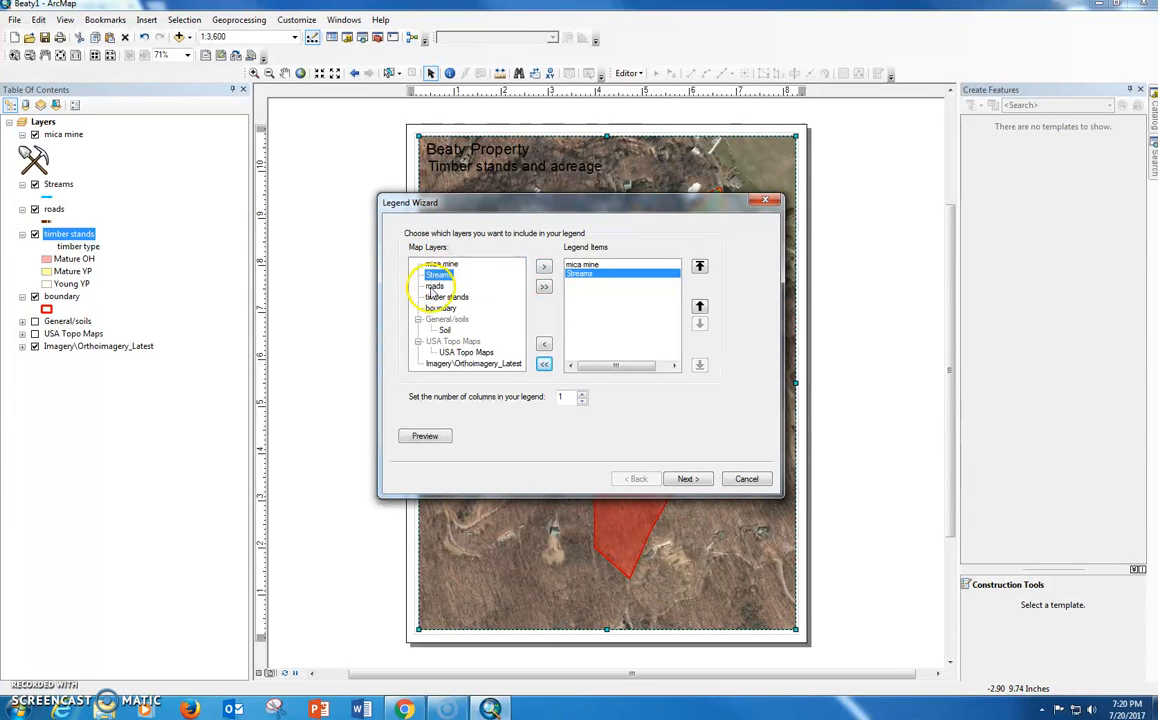
{"action": "double_click", "coordinate": [434, 287]}
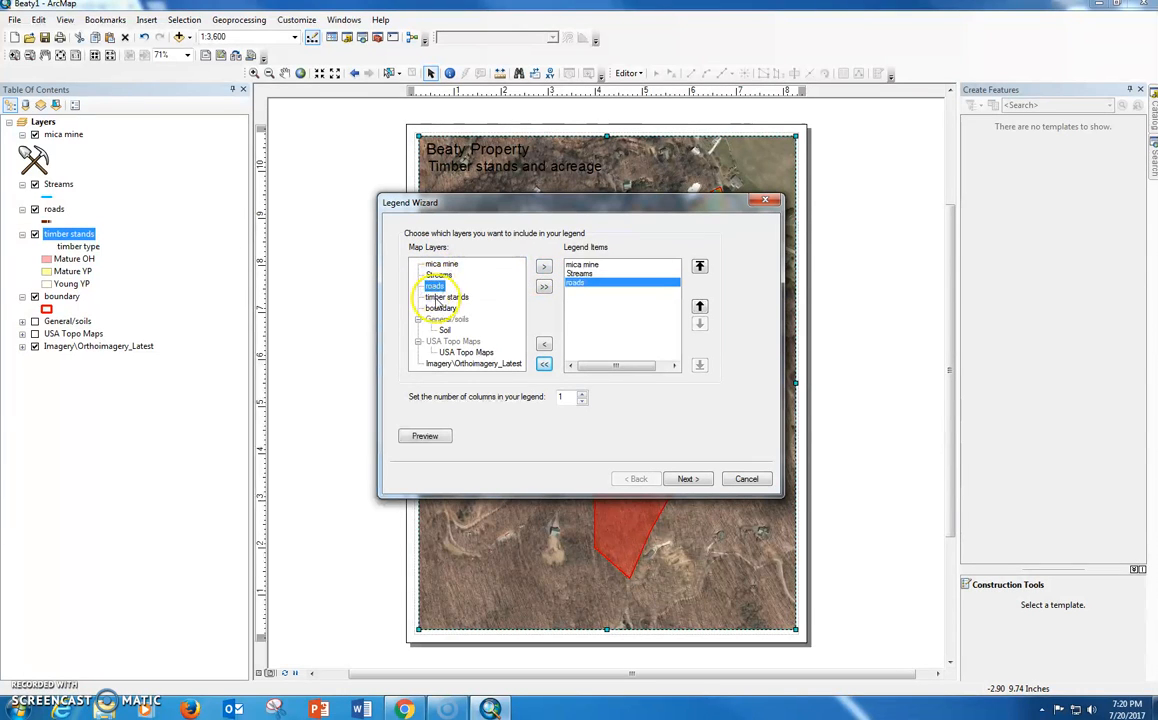
{"action": "double_click", "coordinate": [440, 298]}
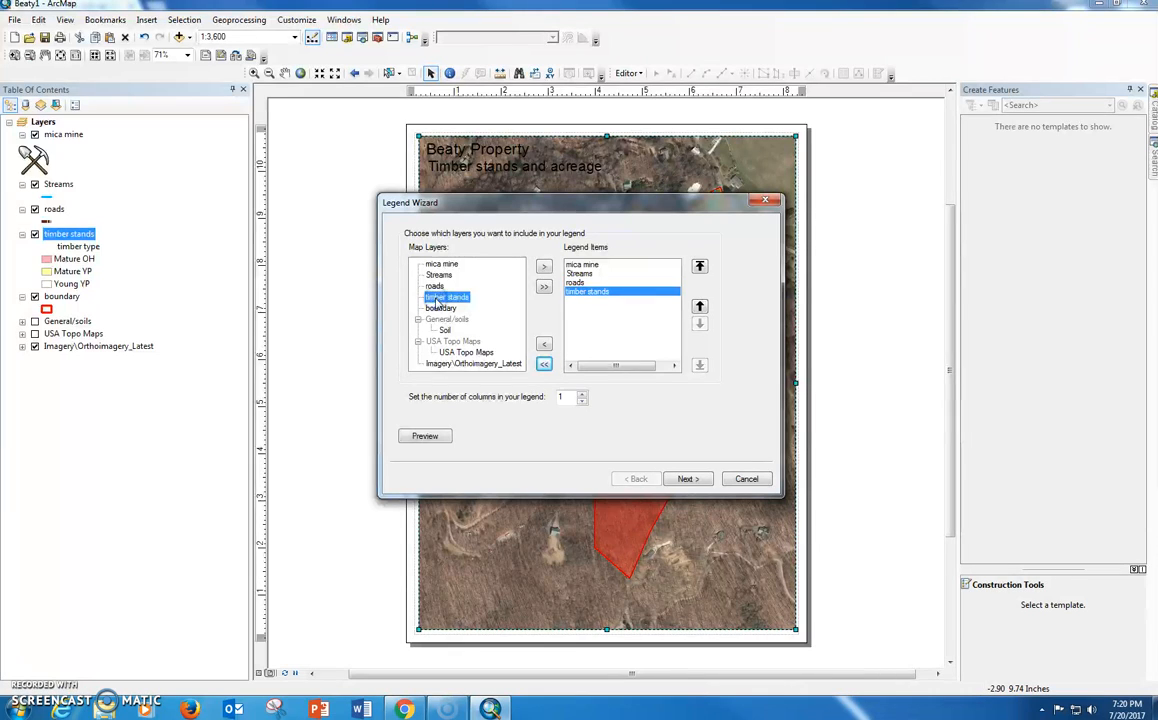
Step: Accept the legend's remaining default settings and add the legend to the layout
{"action": "left_click", "coordinate": [686, 479]}
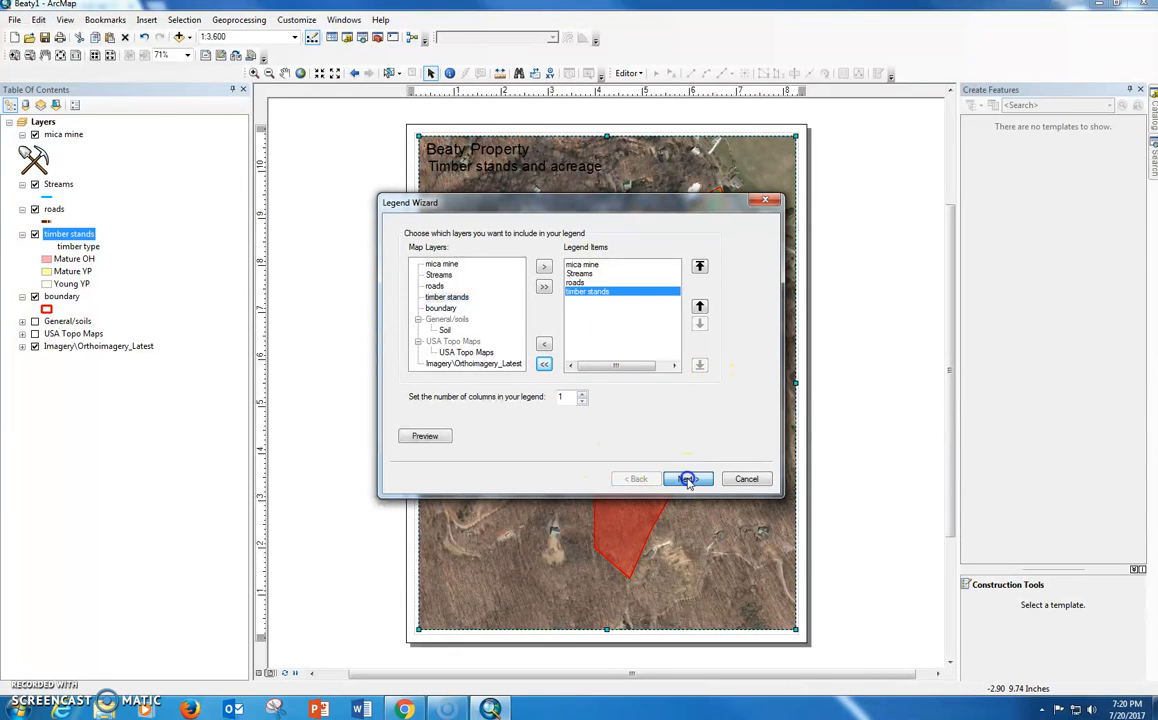
{"action": "left_click", "coordinate": [688, 479]}
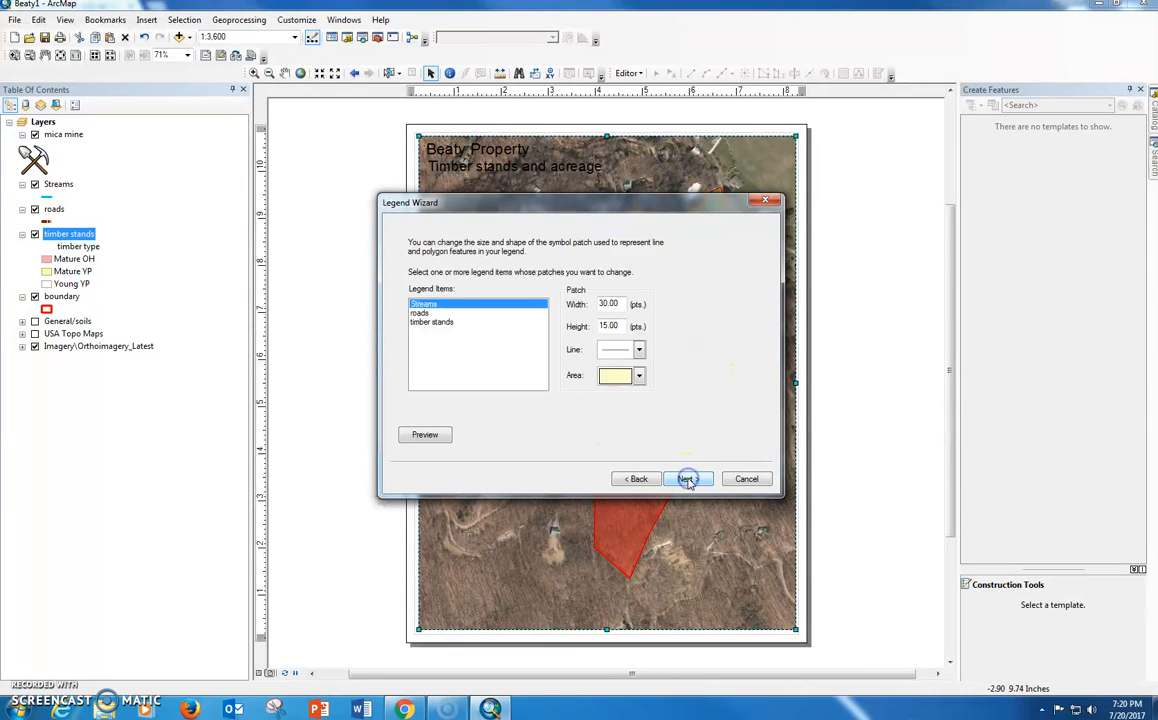
{"action": "left_click", "coordinate": [688, 479]}
{"action": "left_click", "coordinate": [688, 479]}
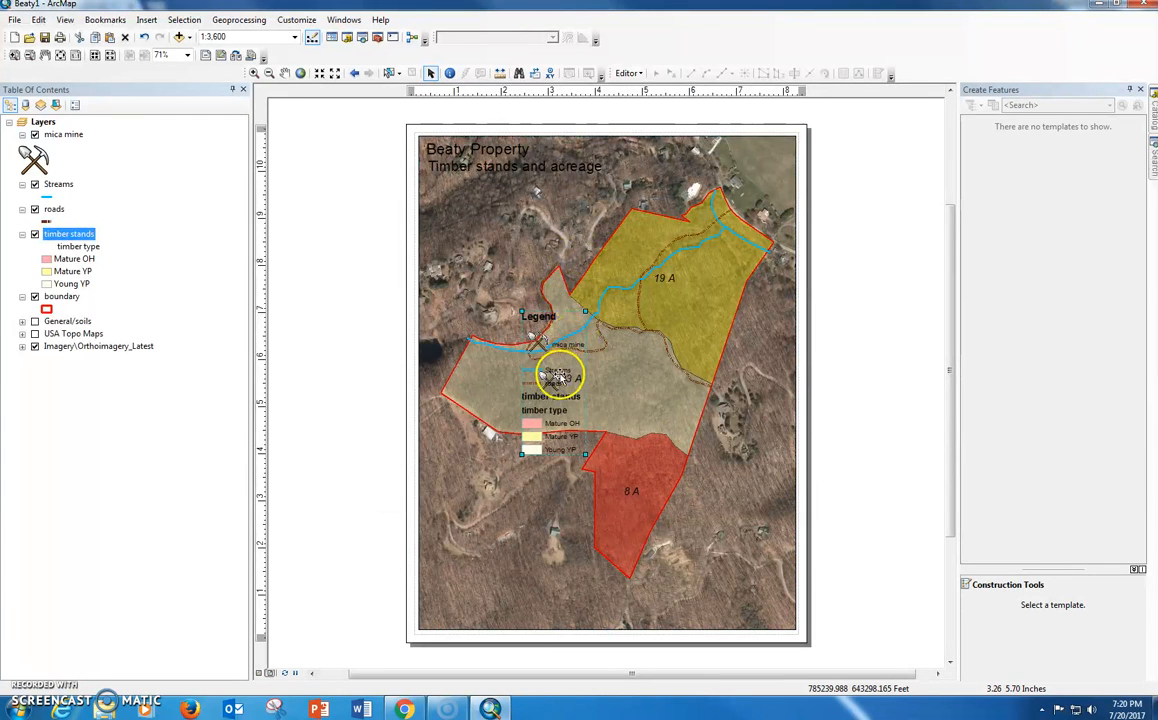
Step: Move the legend to the map's lower-right corner and give it a Grey 10% background
{"action": "left_click_drag", "start_coordinate": [560, 376], "coordinate": [760, 532]}
{"action": "left_click", "coordinate": [765, 488]}
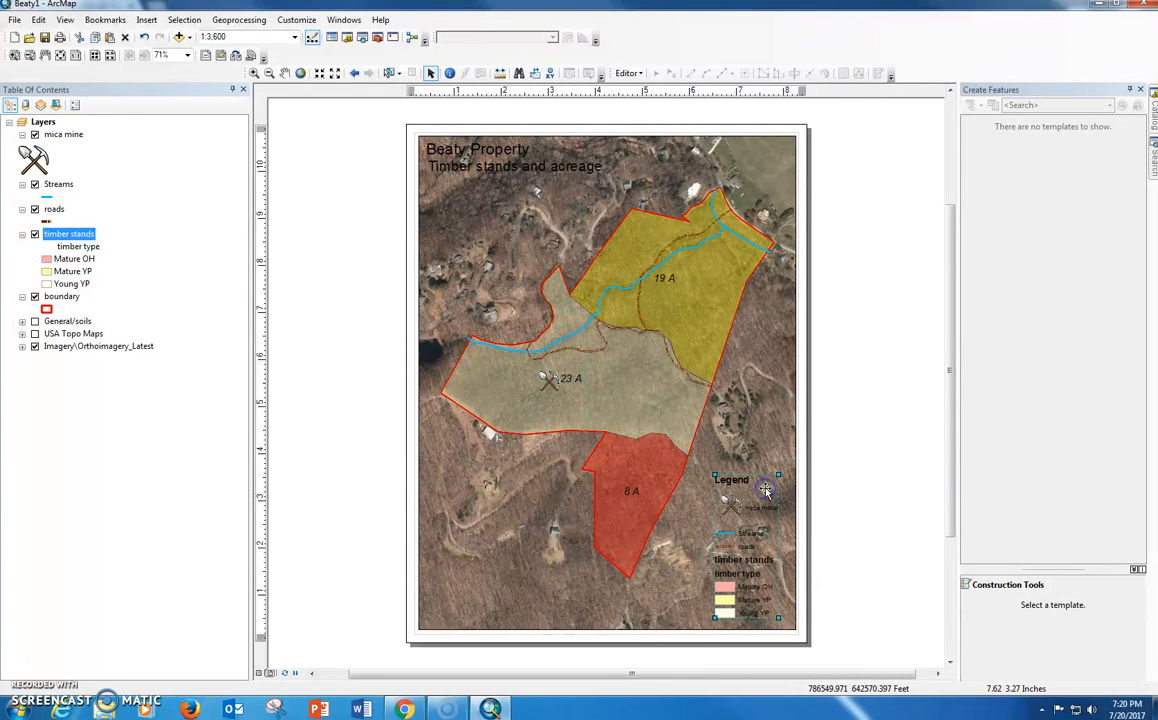
{"action": "double_click", "coordinate": [765, 488]}
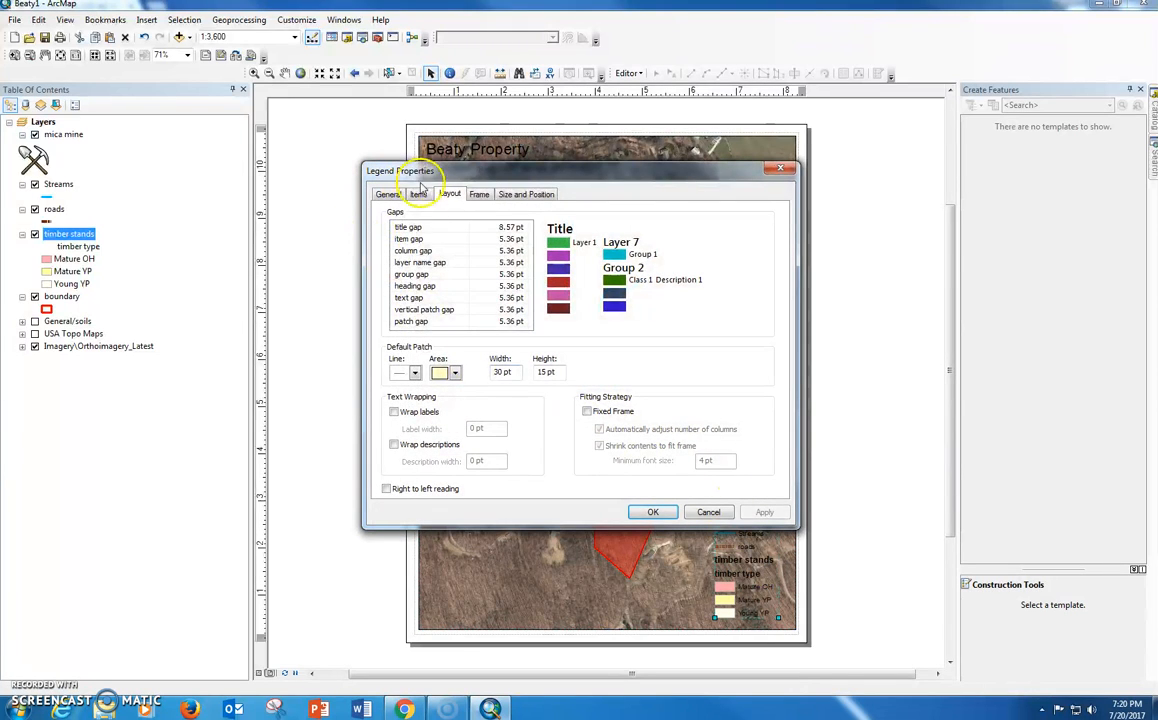
{"action": "left_click", "coordinate": [479, 194]}
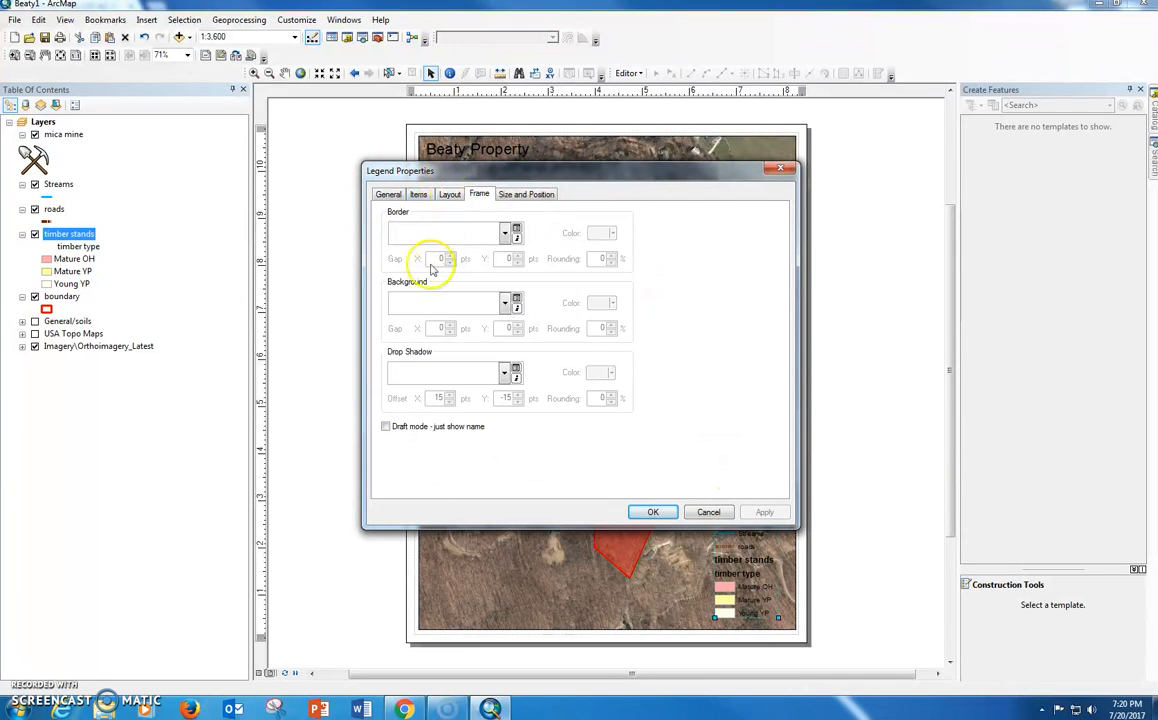
{"action": "left_click", "coordinate": [505, 302]}
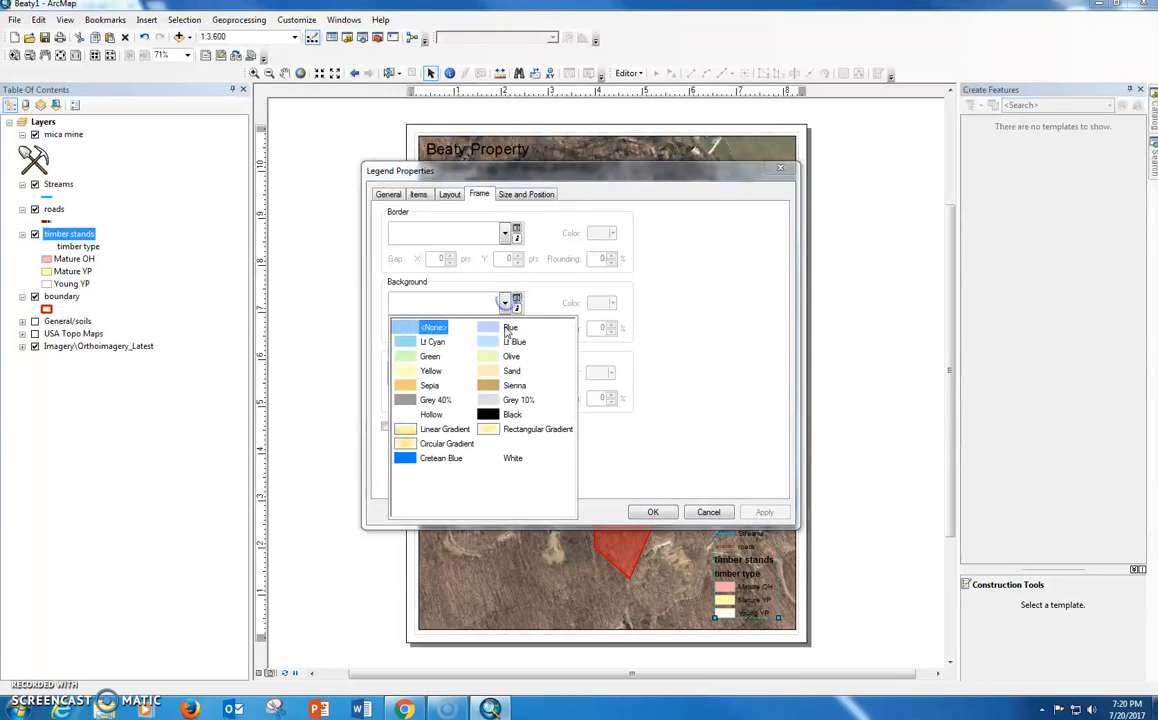
{"action": "left_click", "coordinate": [488, 401]}
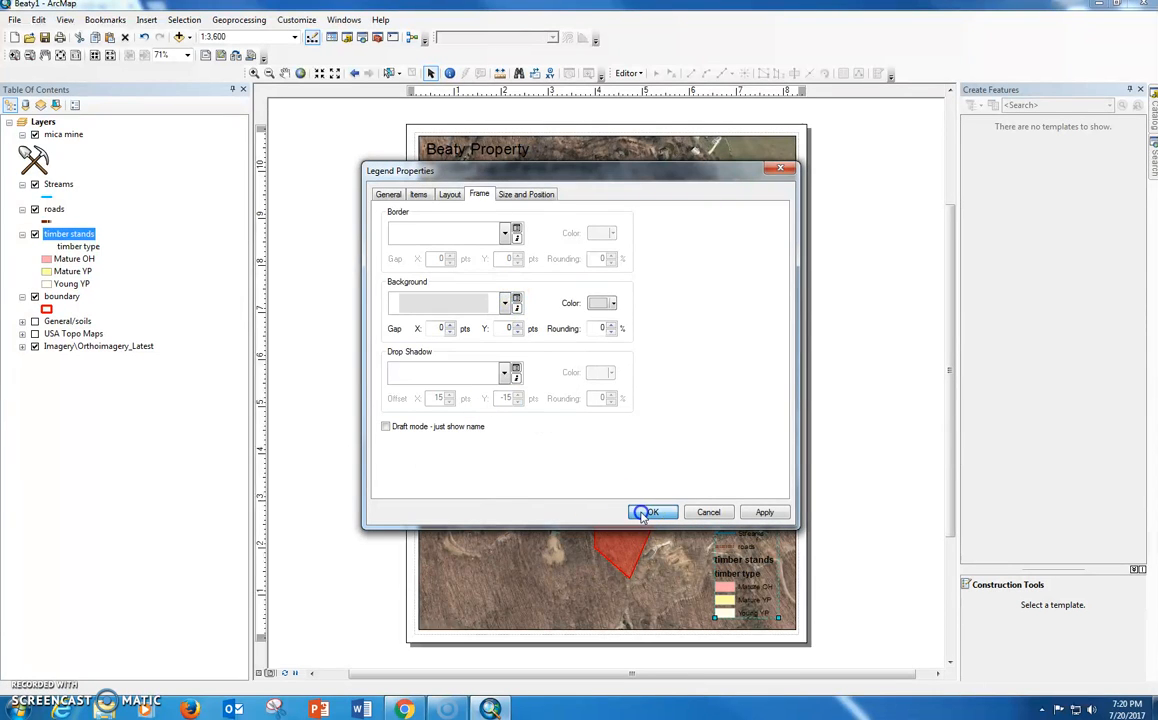
{"action": "left_click", "coordinate": [648, 514]}
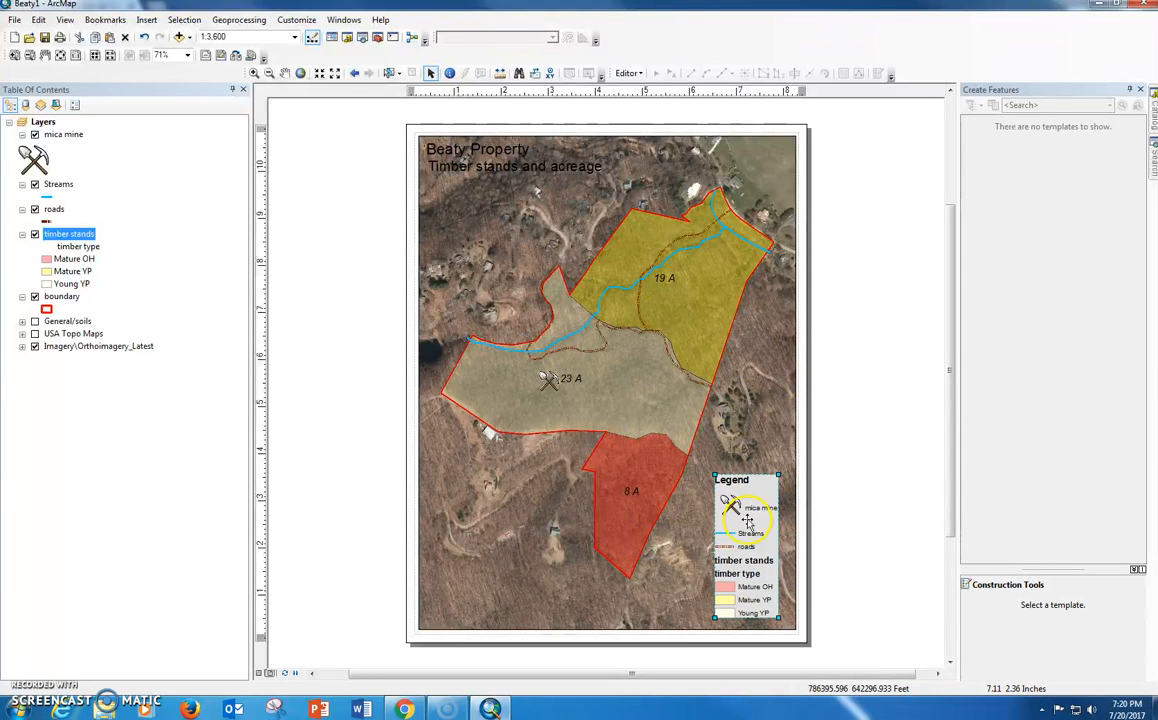
{"action": "left_click", "coordinate": [76, 247]}
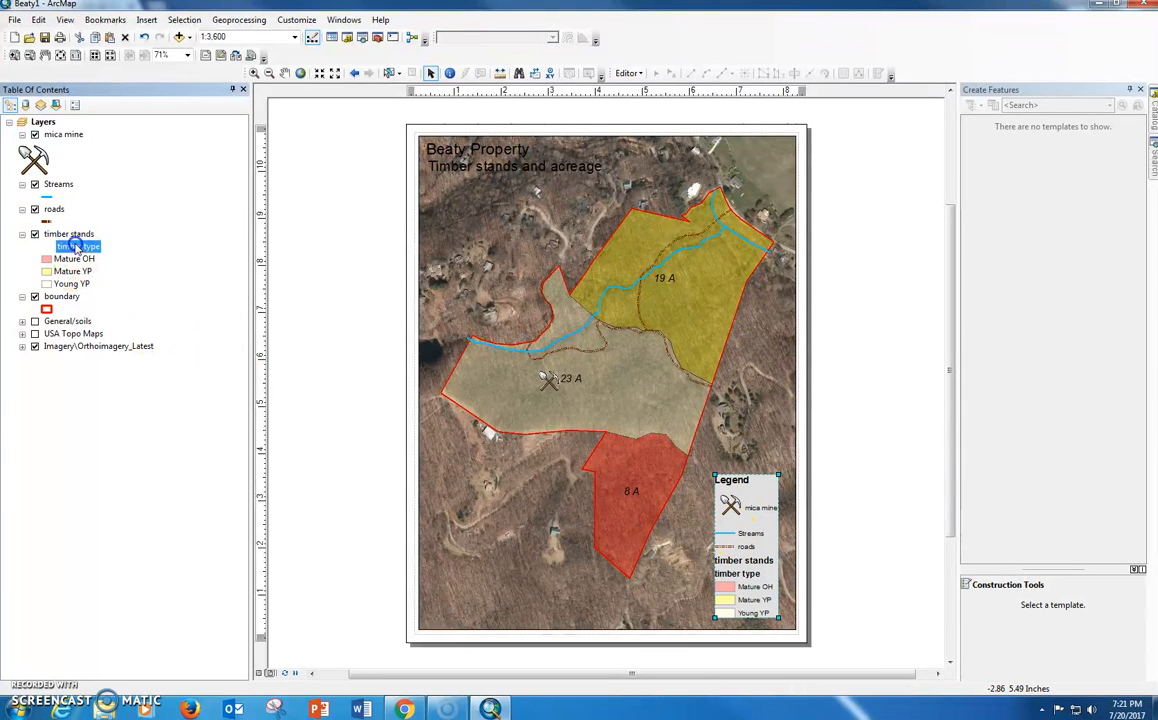
{"action": "double_click", "coordinate": [76, 247]}
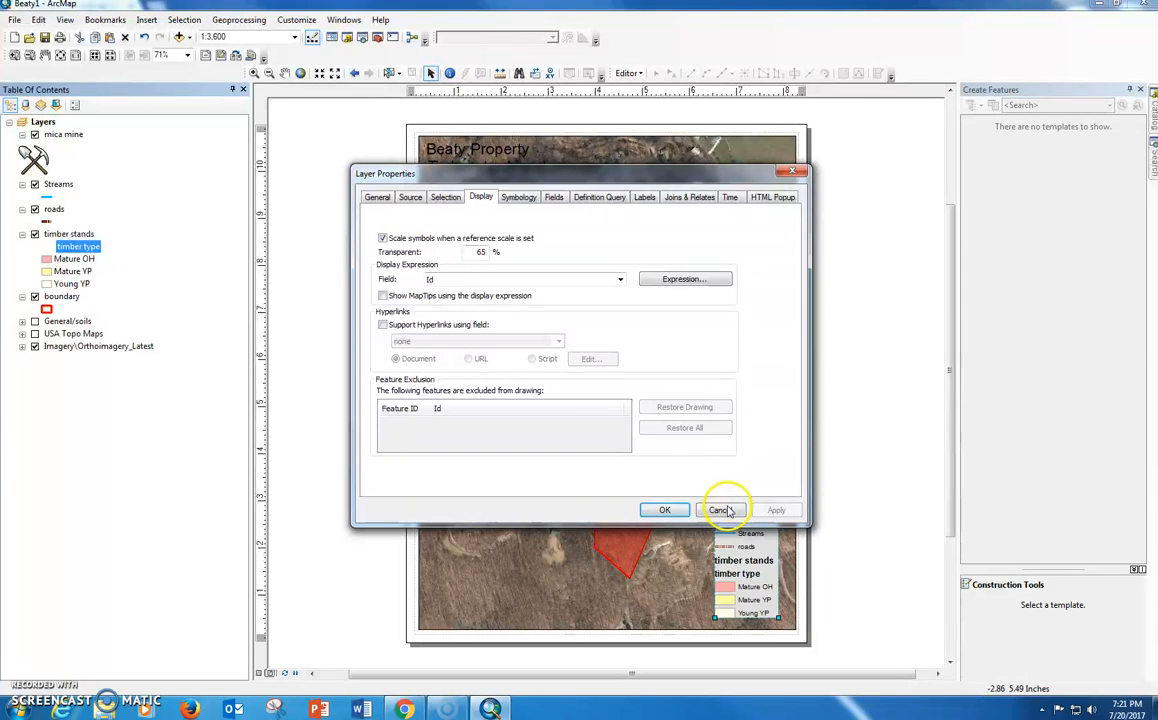
{"action": "left_click", "coordinate": [720, 510]}
Step: Blank out the timber stands layer's name to drop that heading from the legend
{"action": "double_click", "coordinate": [68, 234]}
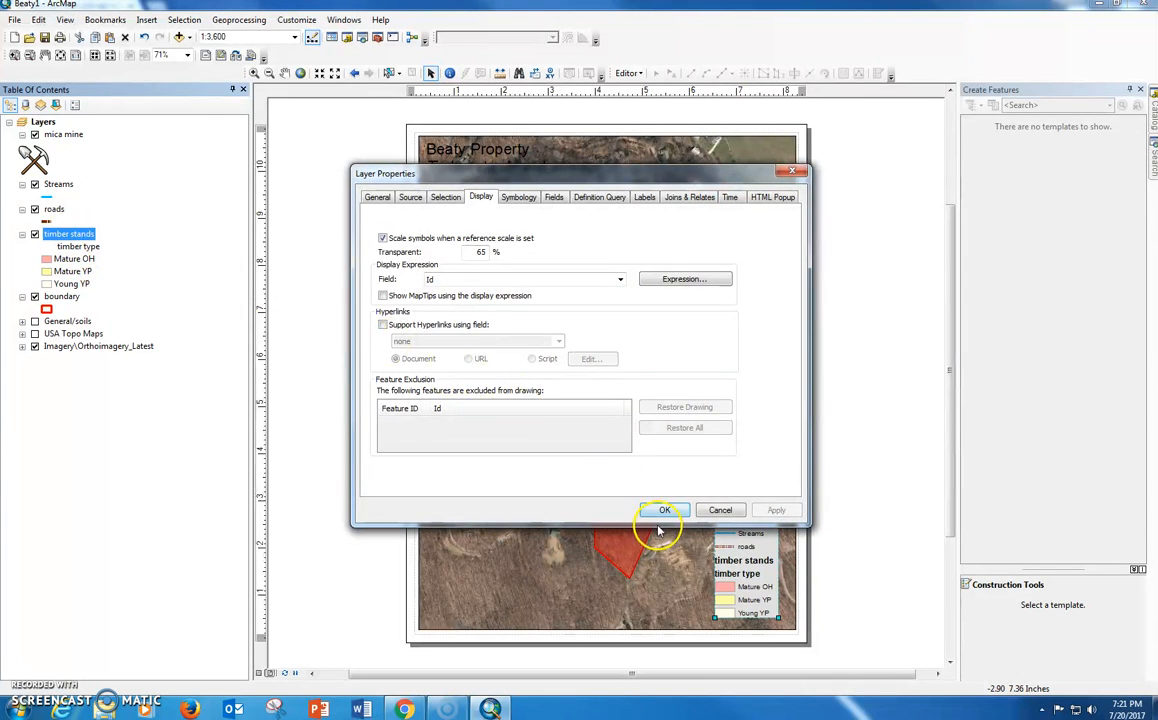
{"action": "left_click", "coordinate": [664, 510]}
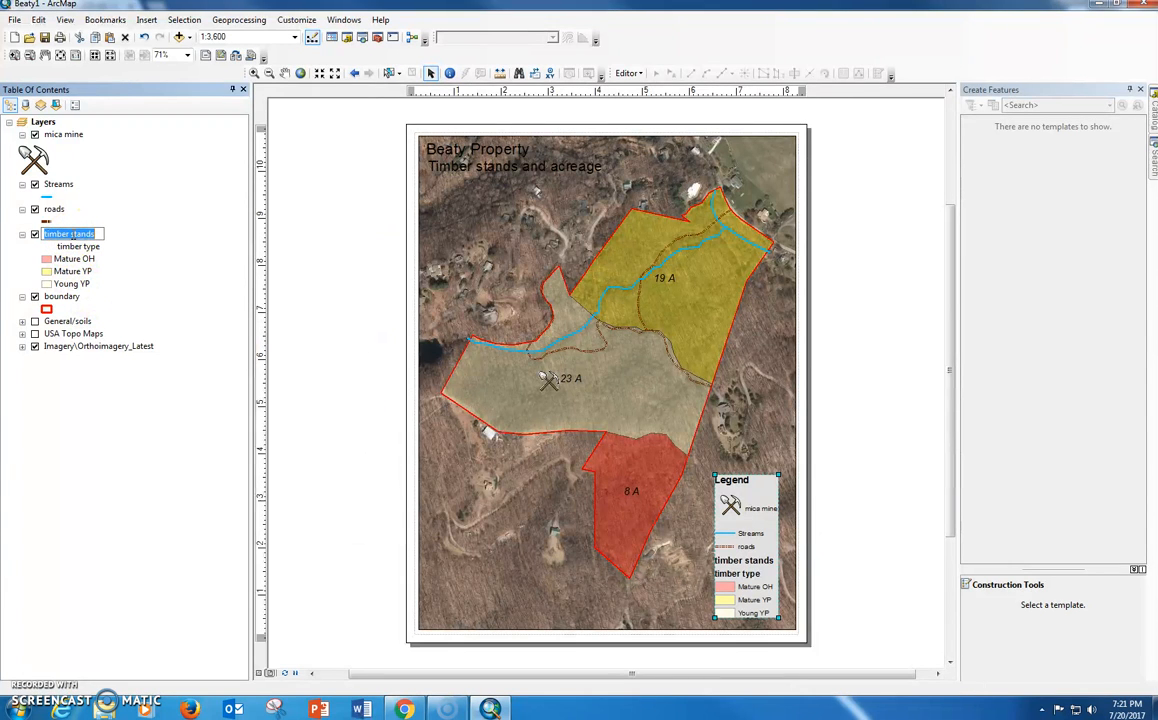
{"action": "left_click", "coordinate": [133, 430]}
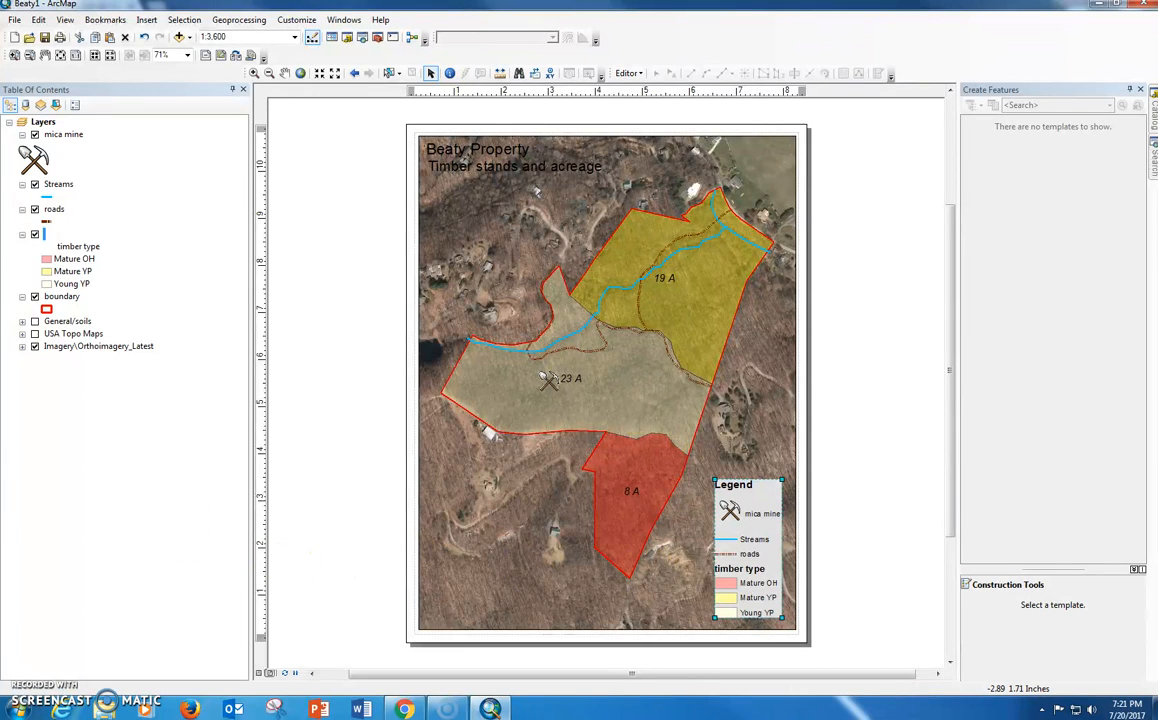
Step: Insert the ESRI North 10 north arrow, place it in the map's upper-right corner and enlarge it
{"action": "left_click", "coordinate": [143, 20]}
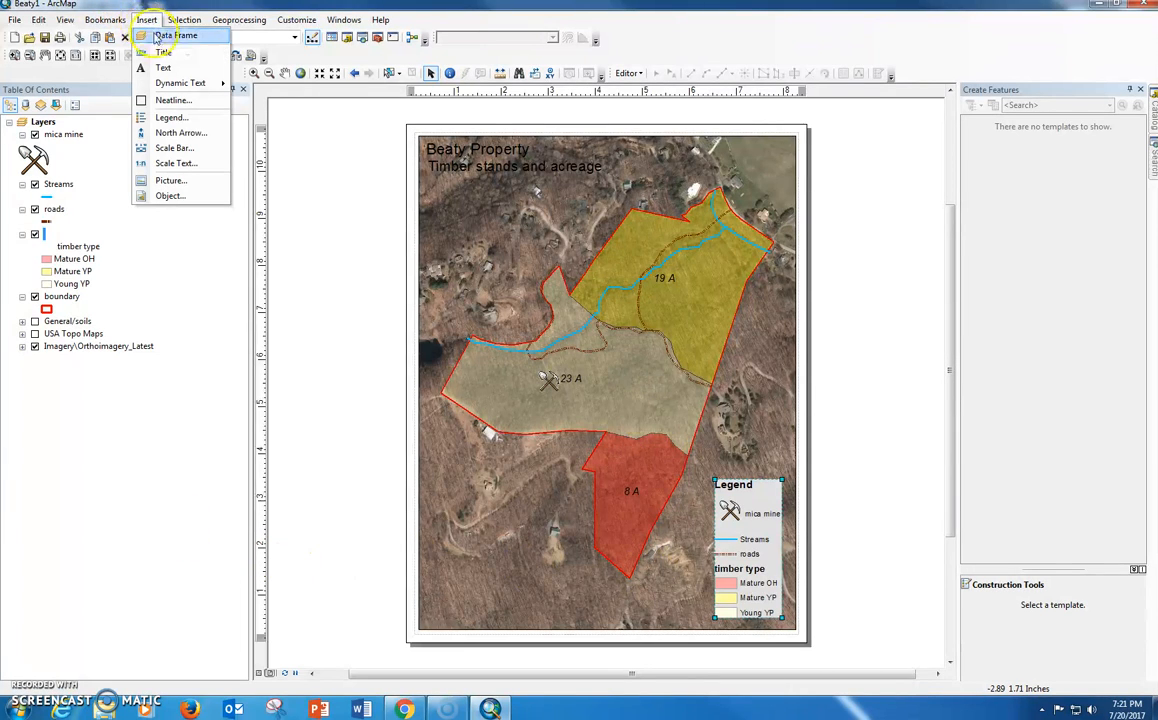
{"action": "left_click", "coordinate": [178, 132]}
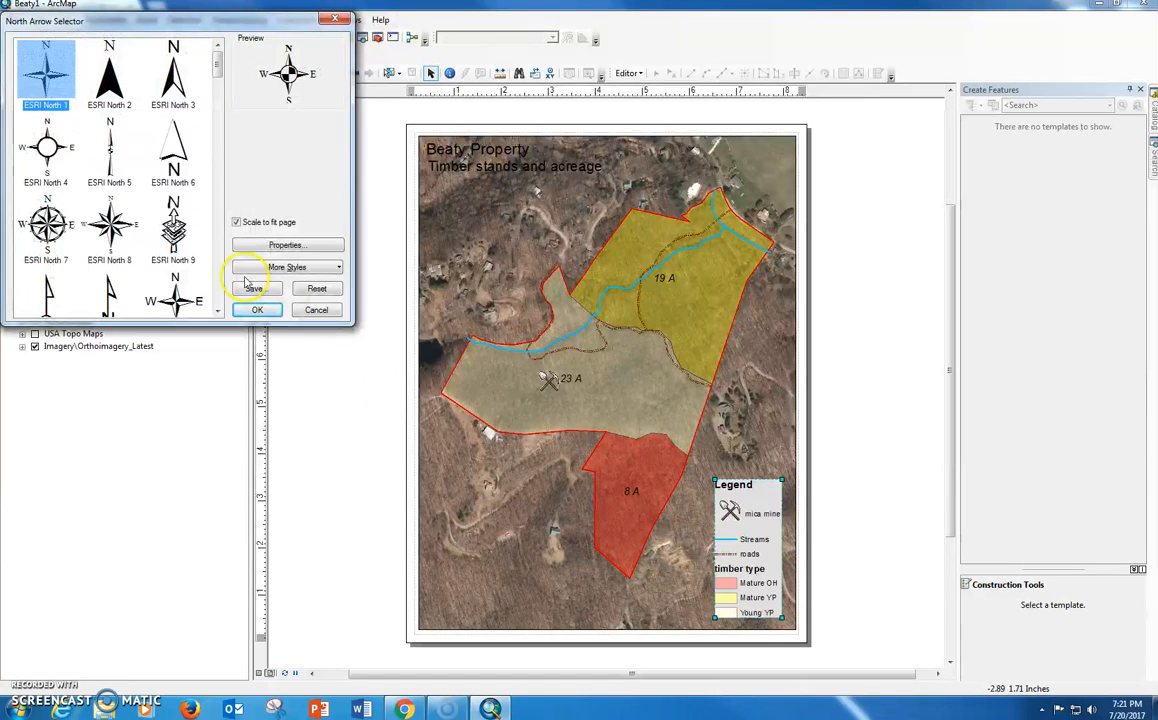
{"action": "left_click", "coordinate": [165, 298]}
{"action": "left_click", "coordinate": [47, 276]}
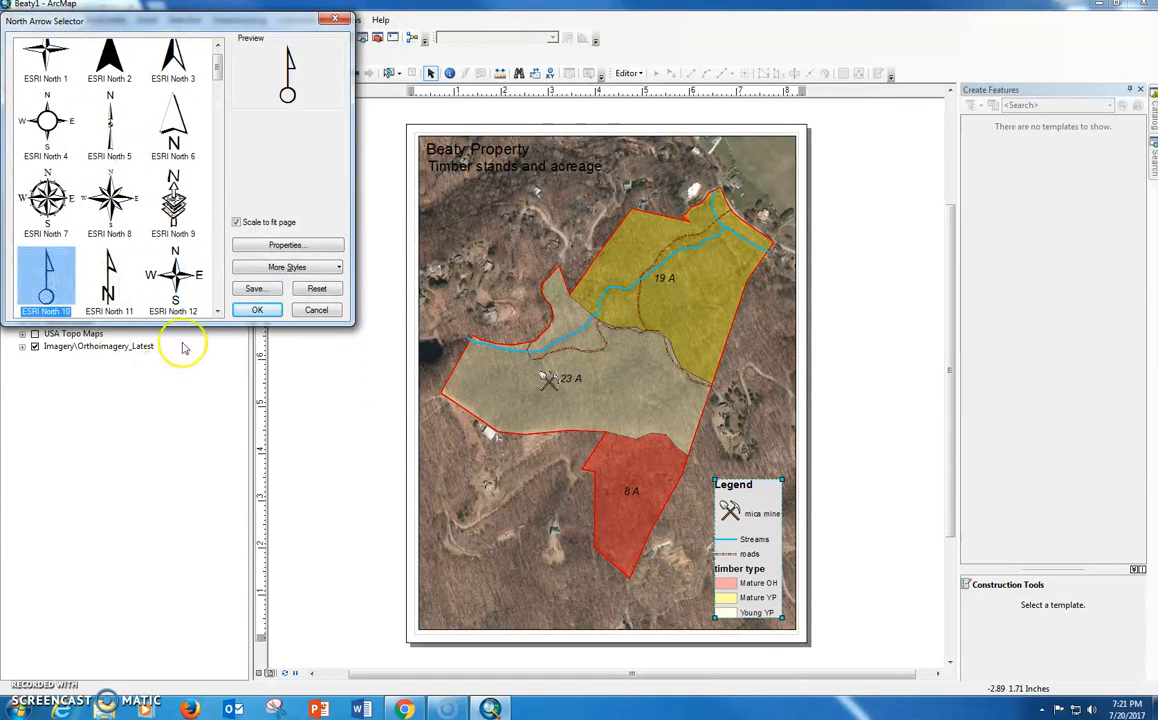
{"action": "left_click", "coordinate": [256, 310]}
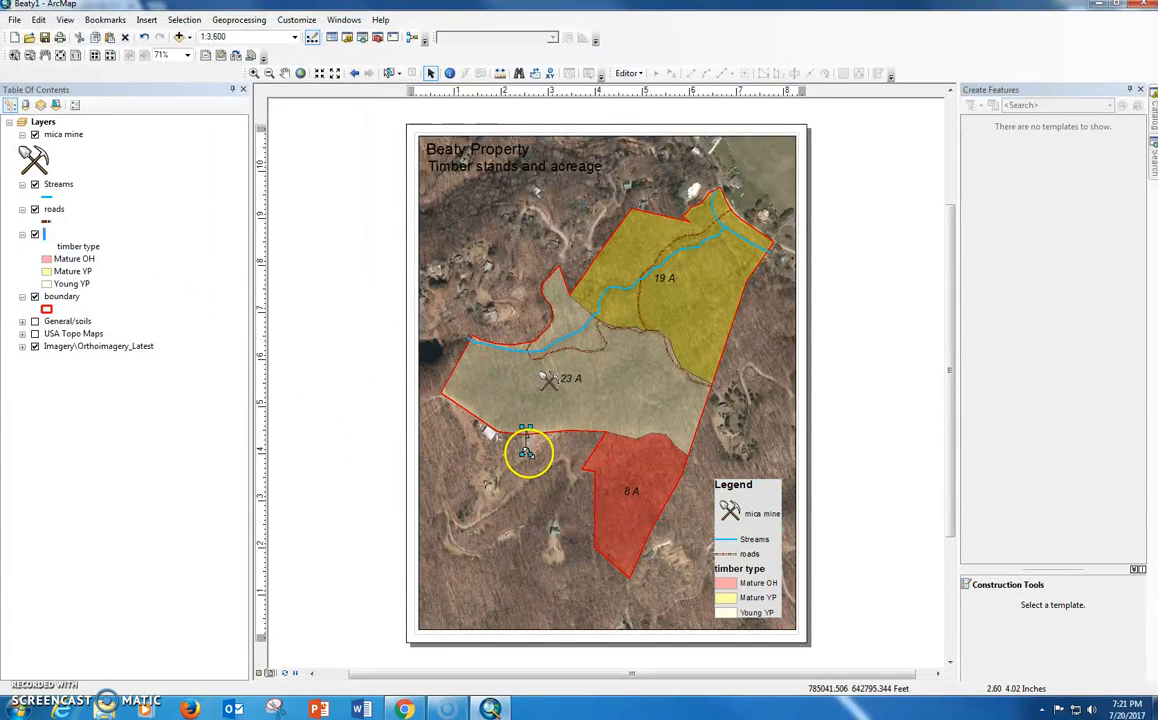
{"action": "mouse_move", "coordinate": [553, 490]}
{"action": "left_mouse_down"}
{"action": "mouse_move", "coordinate": [556, 500]}
{"action": "mouse_move", "coordinate": [447, 582]}
{"action": "mouse_move", "coordinate": [491, 561]}
{"action": "mouse_move", "coordinate": [775, 197]}
{"action": "left_mouse_up"}
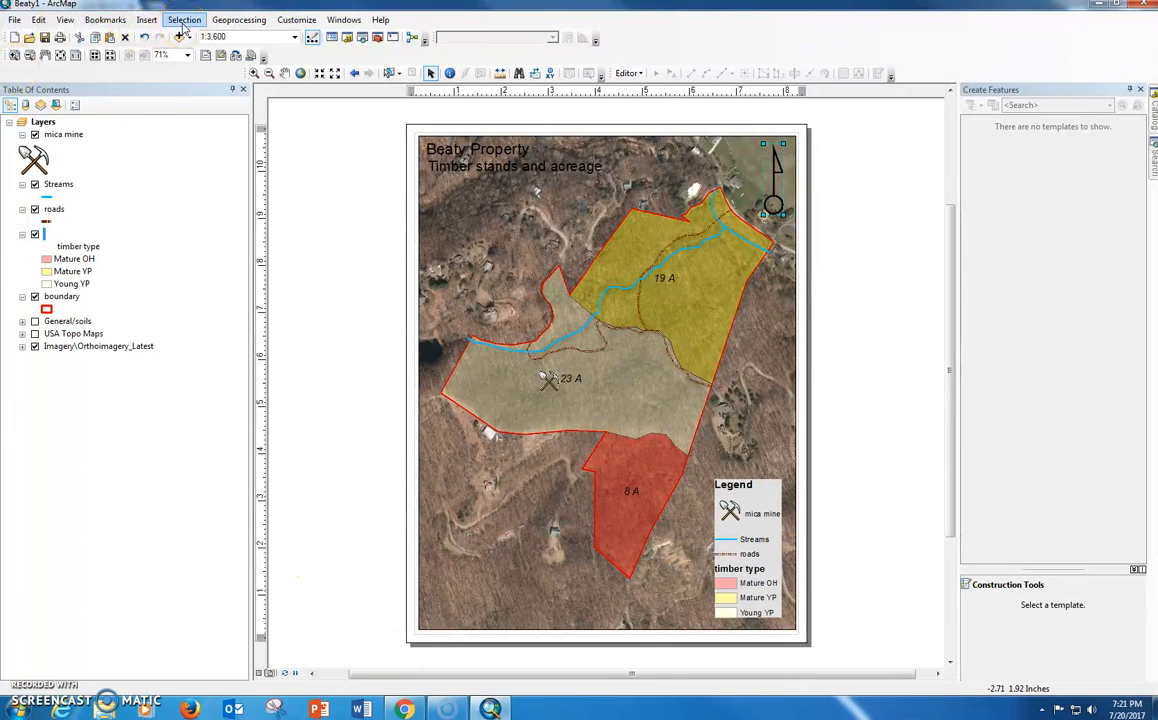
Step: Rename the Streams layer to lowercase "streams" and remove the "Legend" title from the legend
{"action": "left_click", "coordinate": [55, 185]}
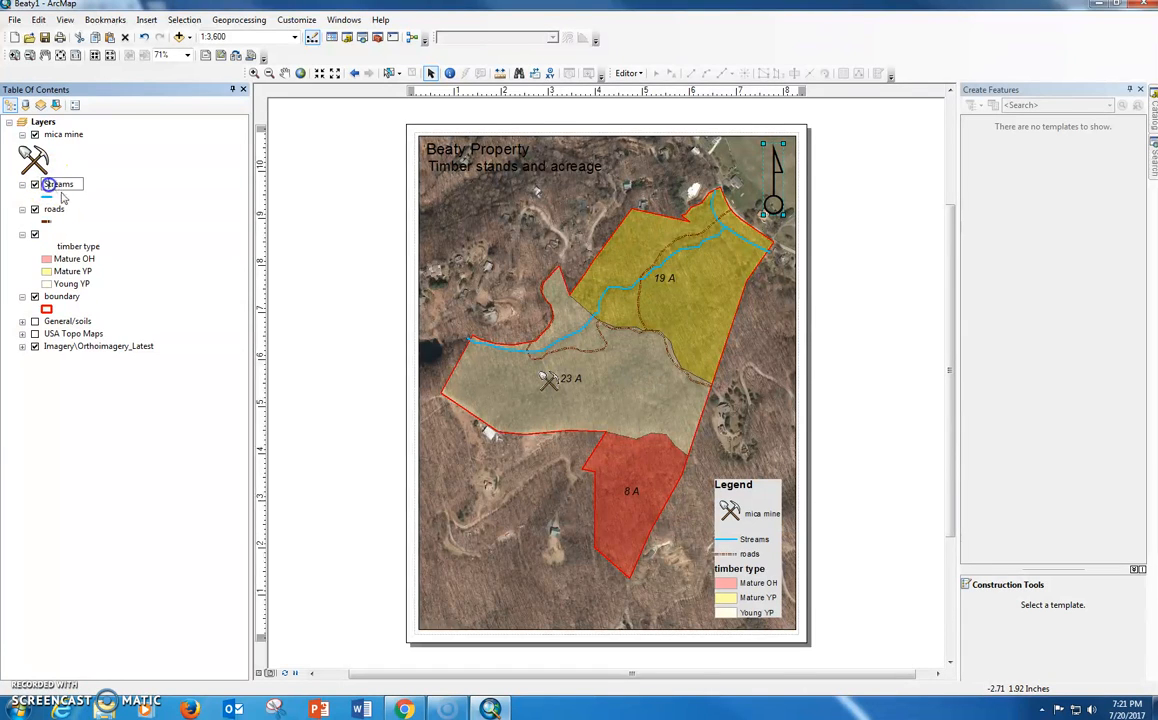
{"action": "left_click", "coordinate": [100, 355]}
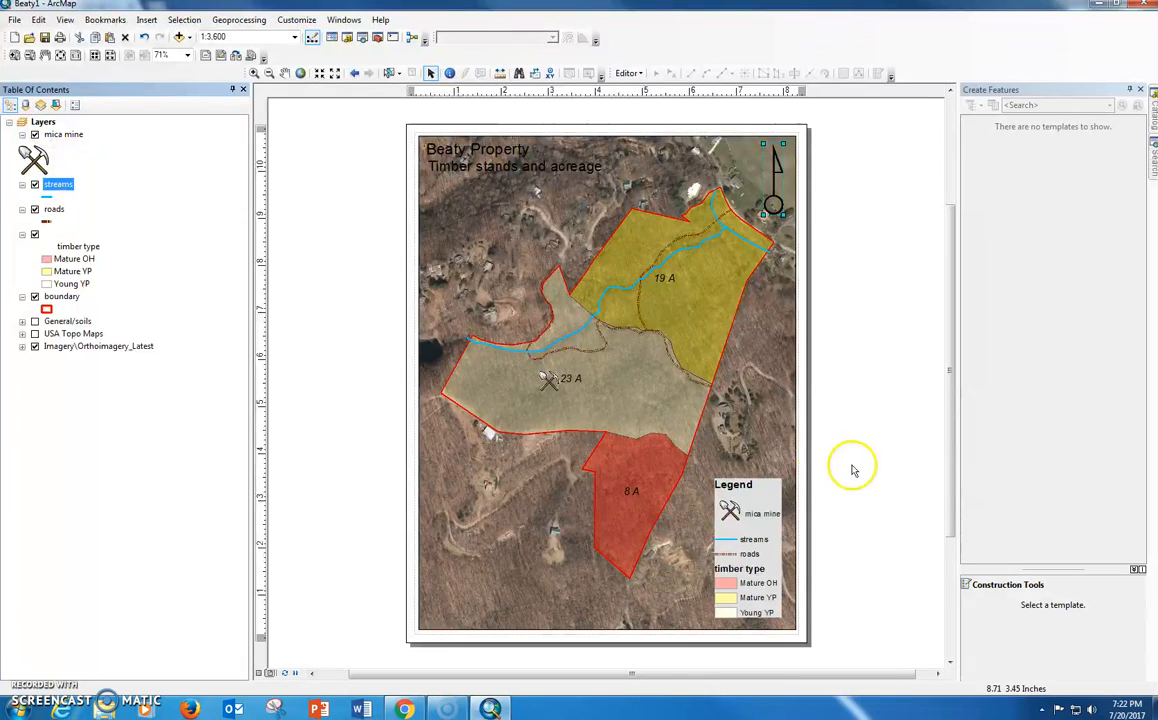
{"action": "double_click", "coordinate": [765, 507]}
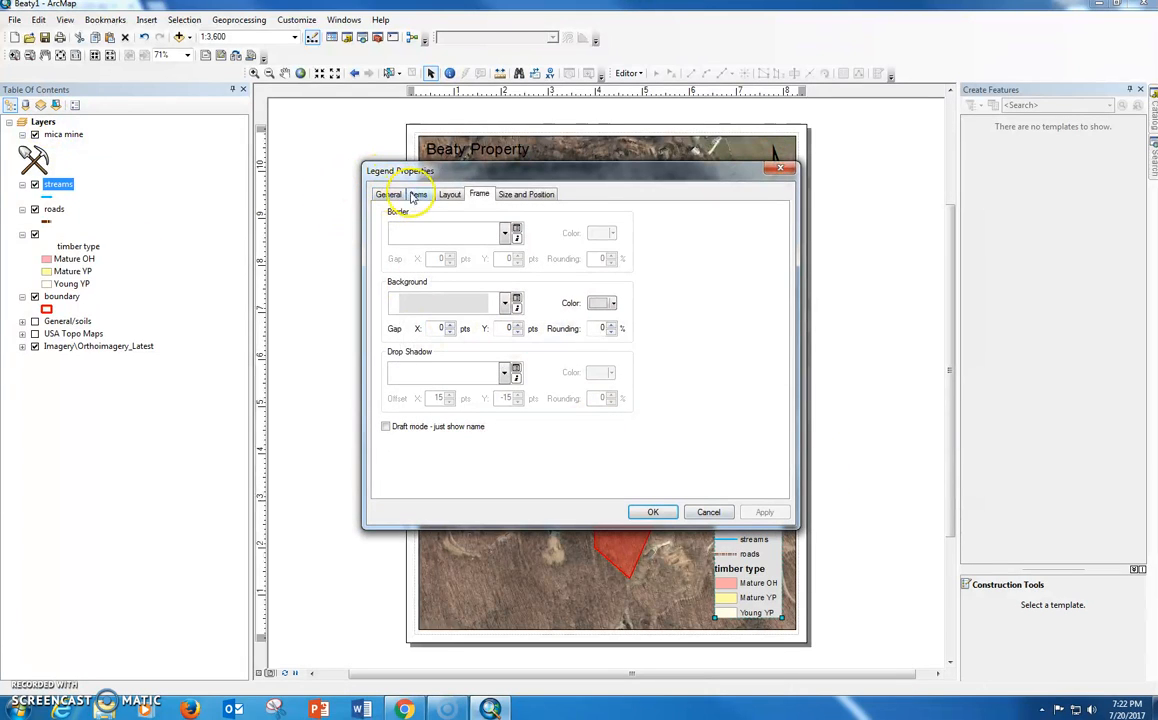
{"action": "left_click", "coordinate": [388, 194]}
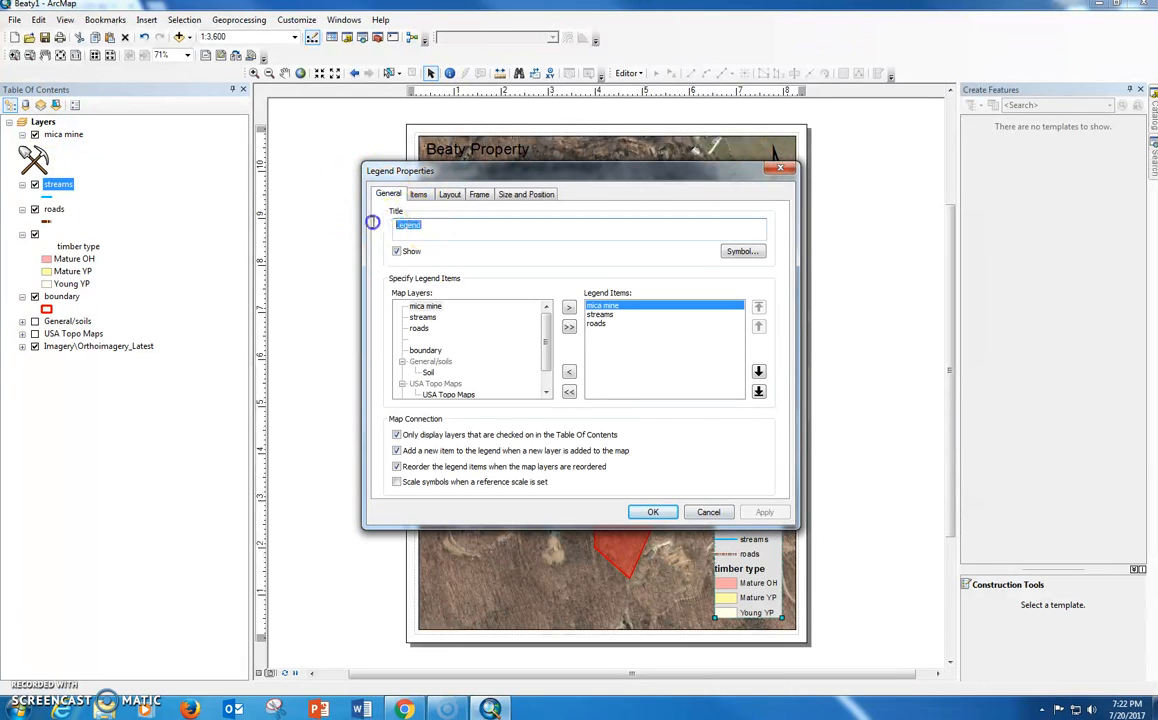
{"action": "left_click", "coordinate": [652, 512]}
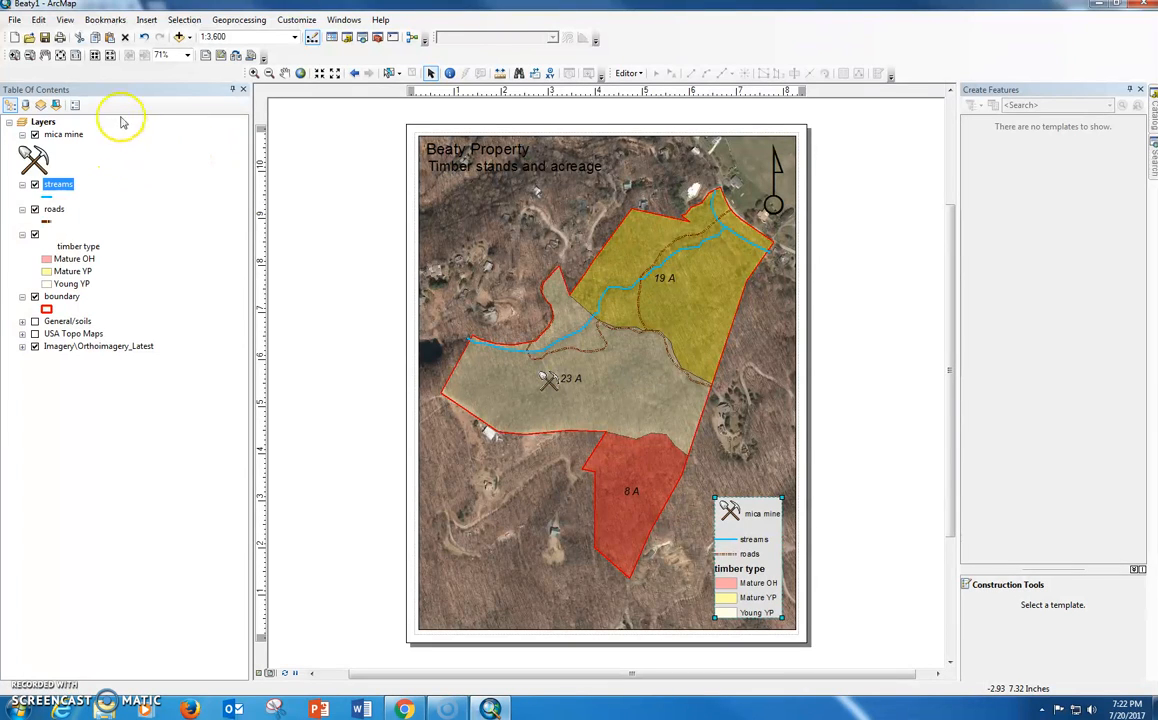
Step: Insert a scale bar in the Alternating Scale Bar 1 style
{"action": "left_click", "coordinate": [147, 21]}
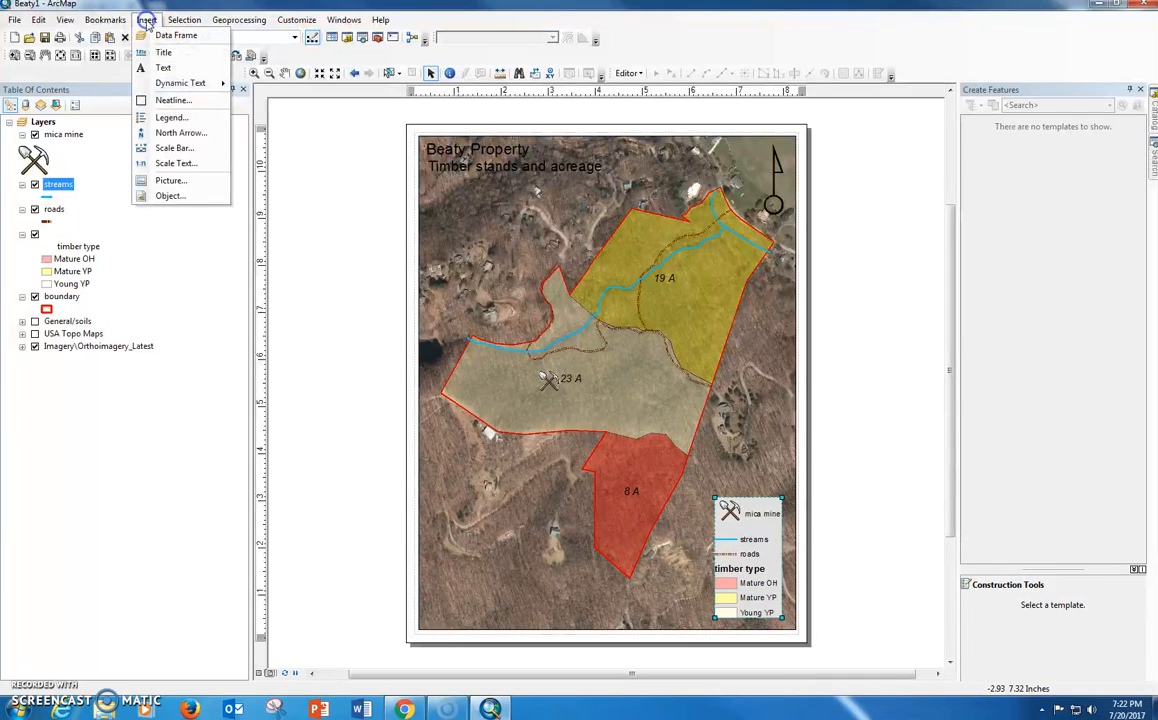
{"action": "left_click", "coordinate": [176, 149]}
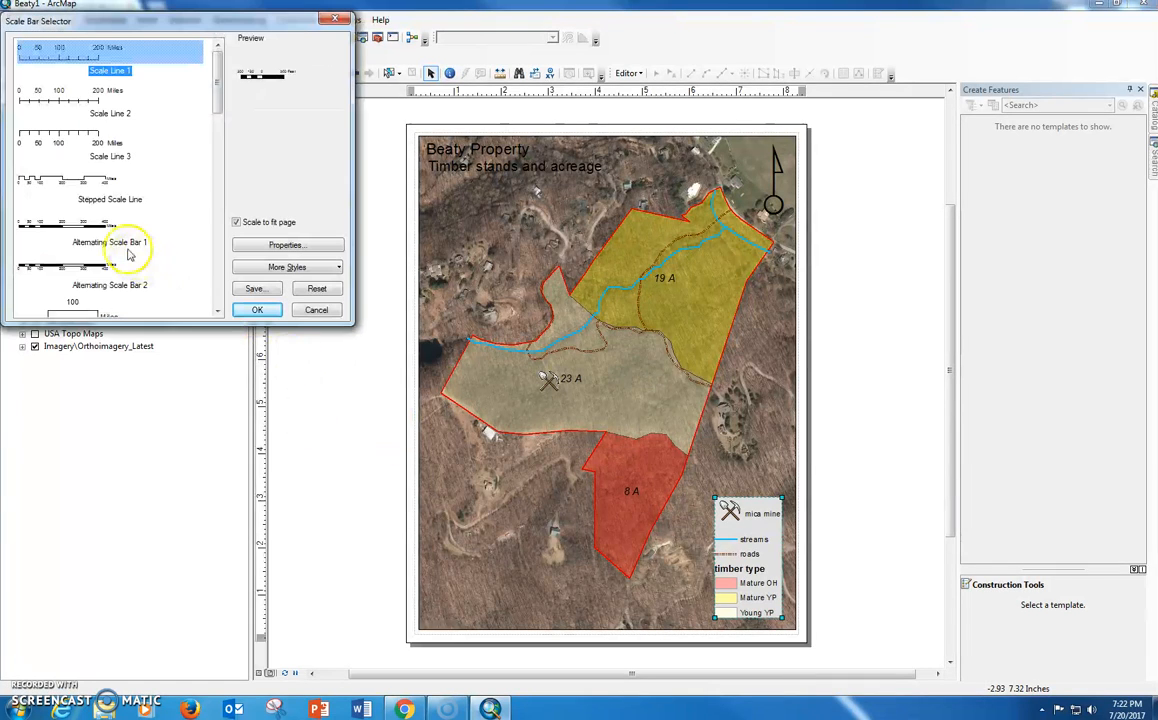
{"action": "scroll", "coordinate": [120, 245], "scroll_direction": "down", "scroll_amount": 1}
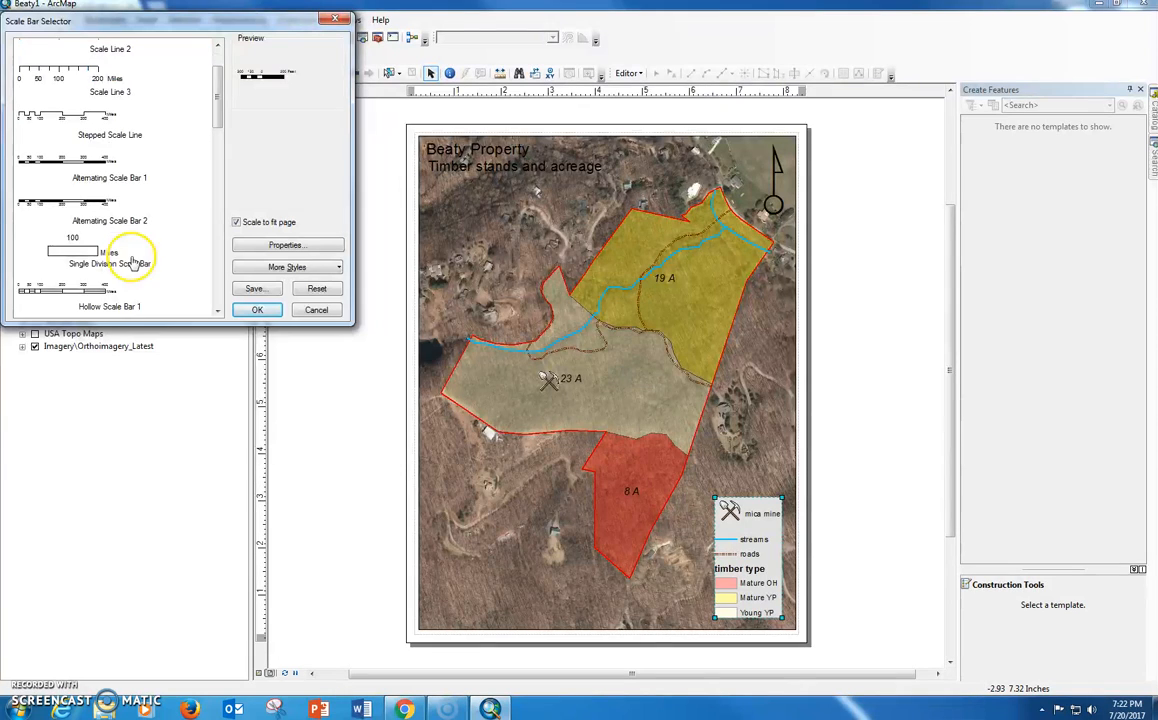
{"action": "left_click", "coordinate": [101, 297]}
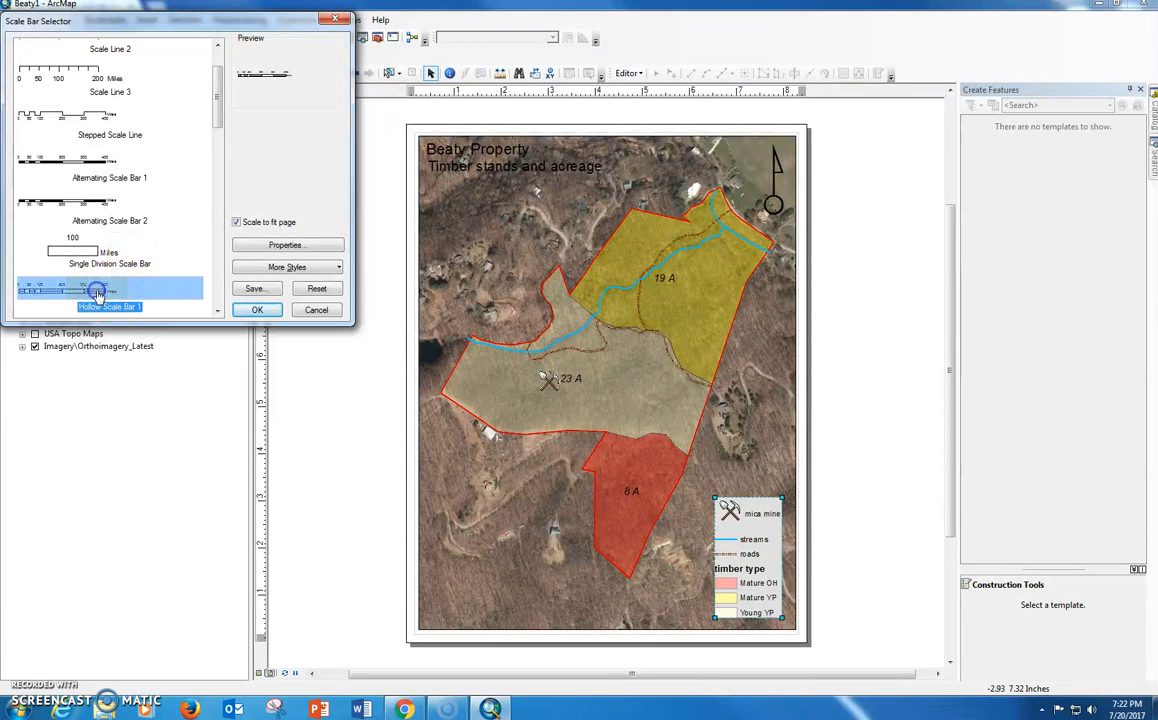
{"action": "left_click", "coordinate": [78, 162]}
{"action": "left_click", "coordinate": [255, 310]}
Step: Set the scale bar's division units to Feet
{"action": "left_click", "coordinate": [640, 404]}
{"action": "double_click", "coordinate": [635, 400]}
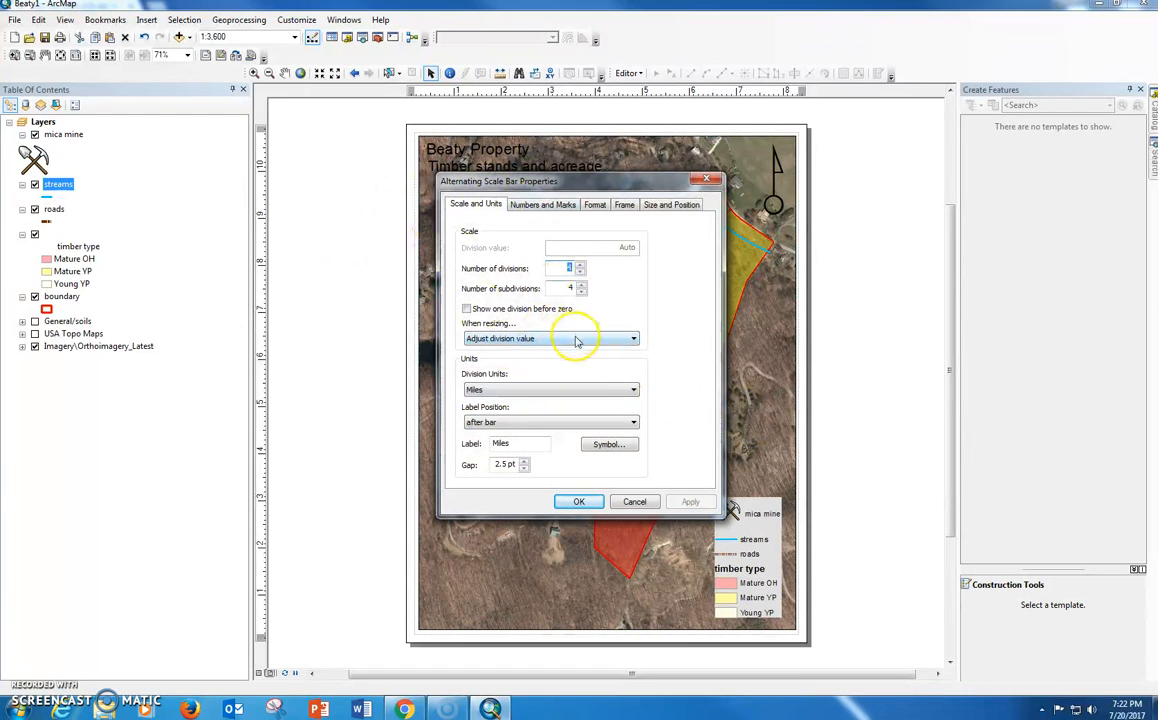
{"action": "left_click", "coordinate": [488, 390]}
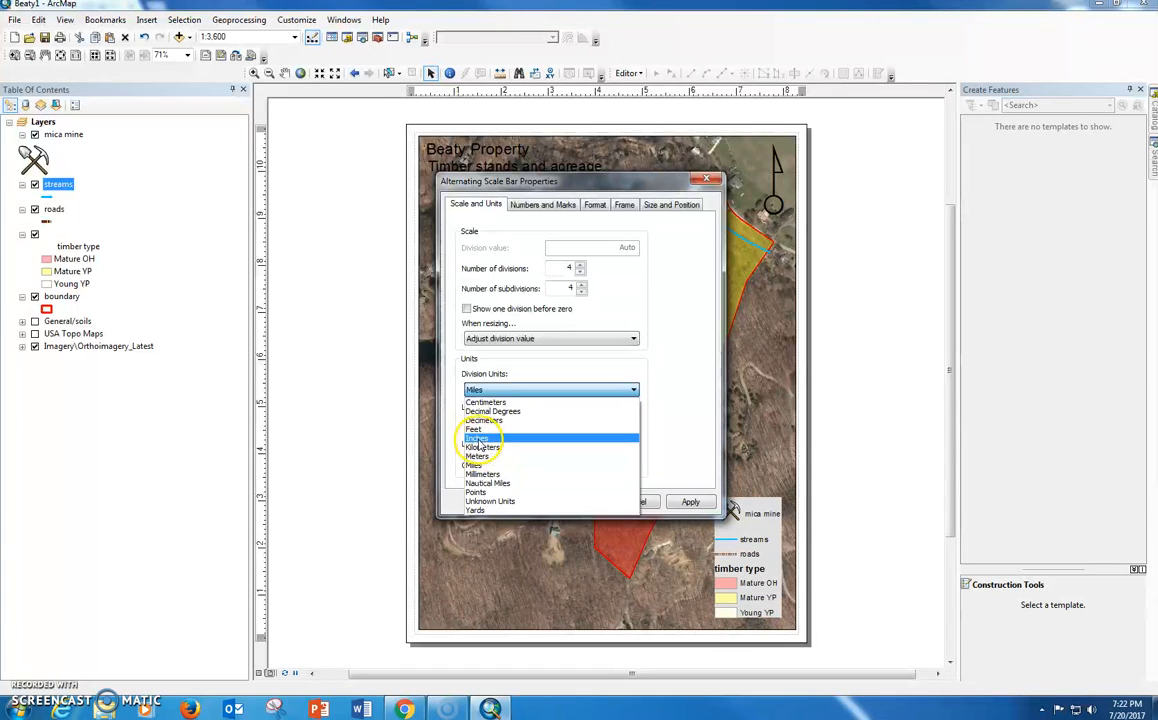
{"action": "left_click", "coordinate": [474, 429]}
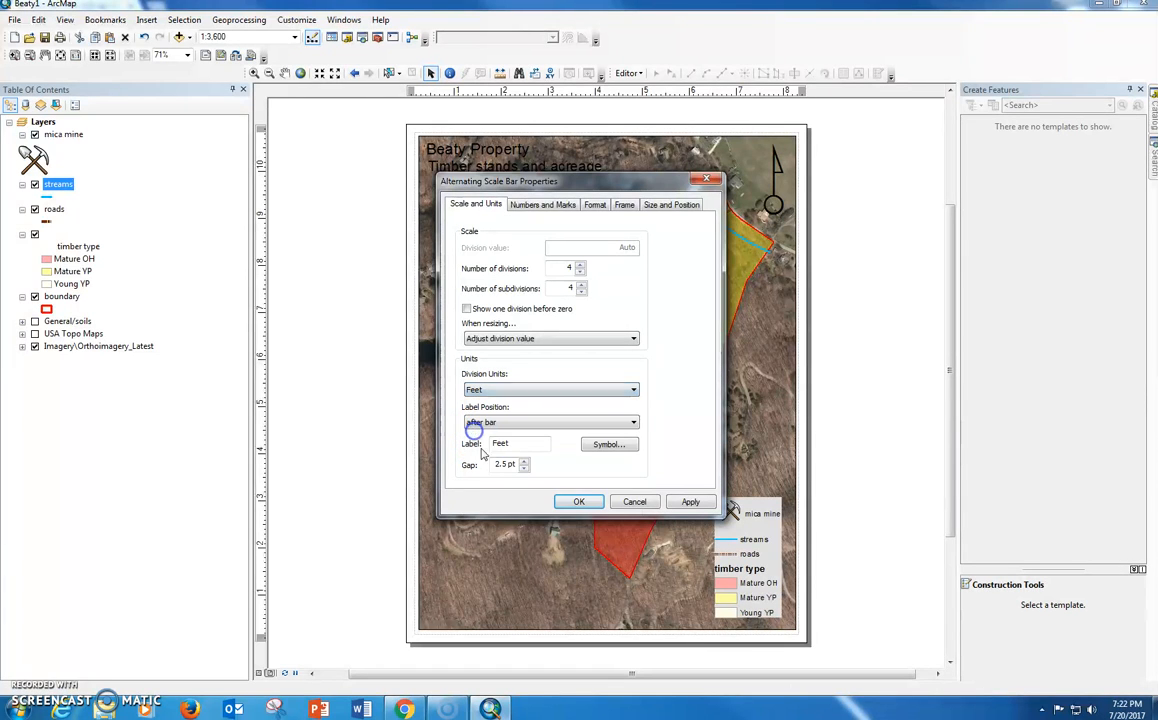
{"action": "left_click", "coordinate": [576, 502]}
Step: Move the scale bar to the map's lower-left corner and enlarge it to span 1,000 feet
{"action": "left_click_drag", "start_coordinate": [606, 416], "coordinate": [546, 604]}
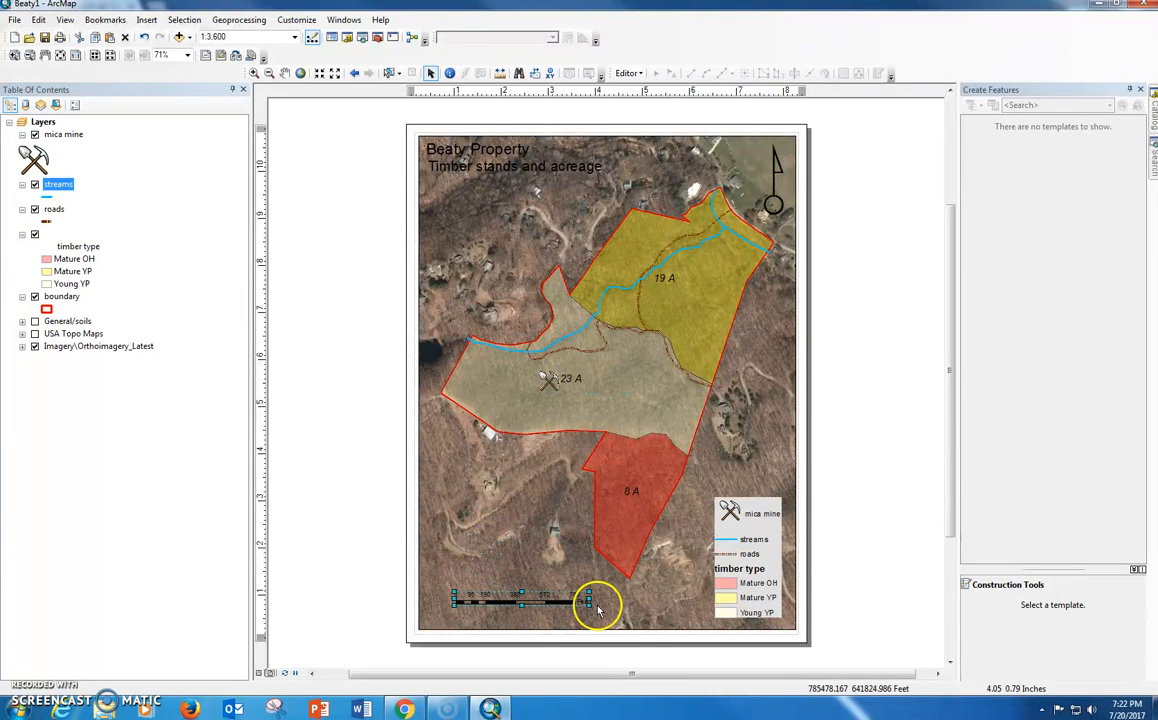
{"action": "left_click", "coordinate": [590, 602]}
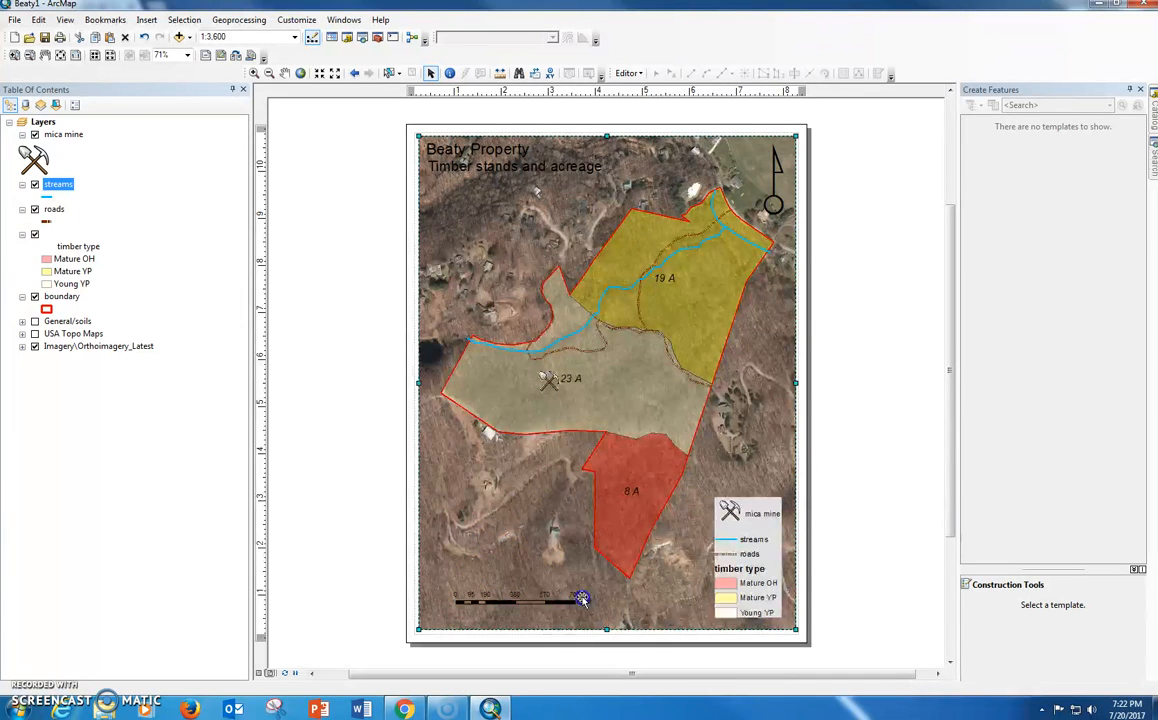
{"action": "left_click", "coordinate": [582, 598]}
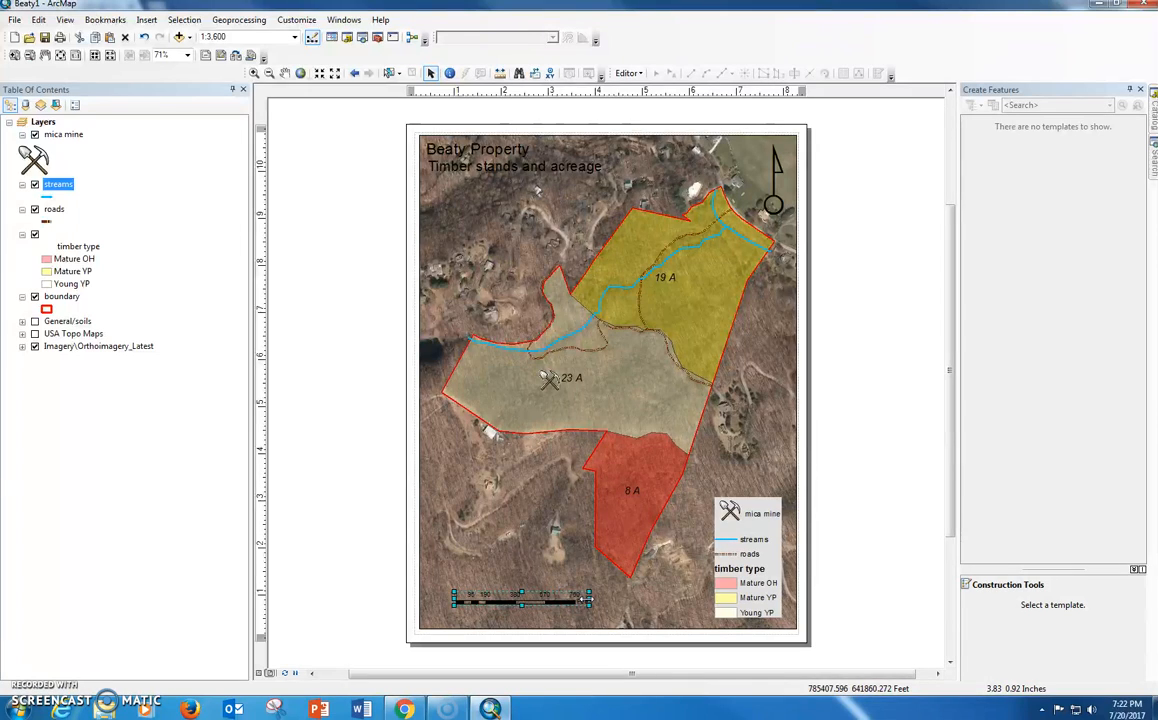
{"action": "left_click_drag", "start_coordinate": [617, 598], "coordinate": [632, 598]}
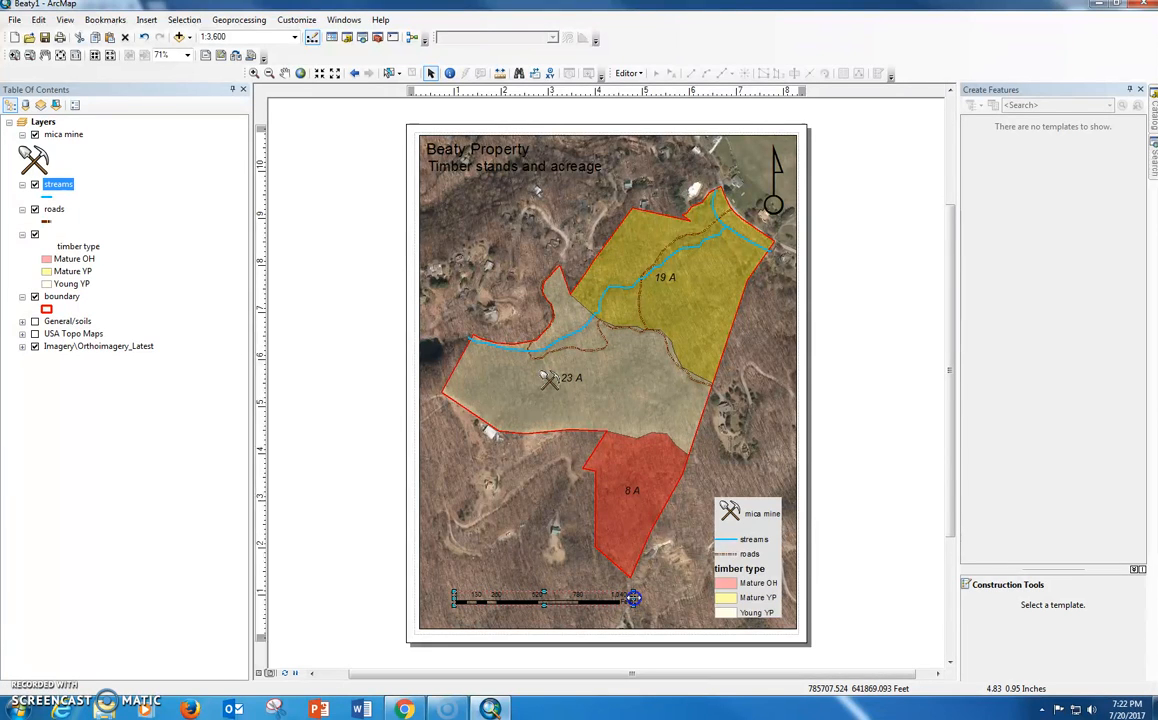
{"action": "left_click_drag", "start_coordinate": [633, 598], "coordinate": [540, 592]}
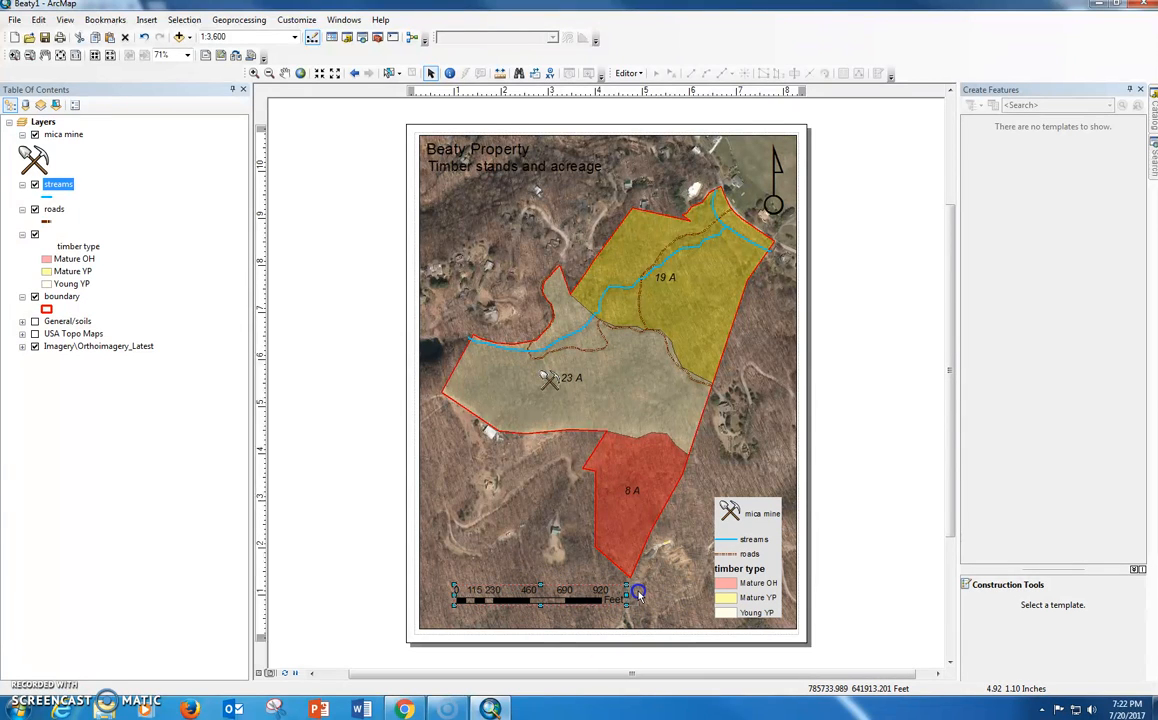
{"action": "left_click", "coordinate": [530, 510]}
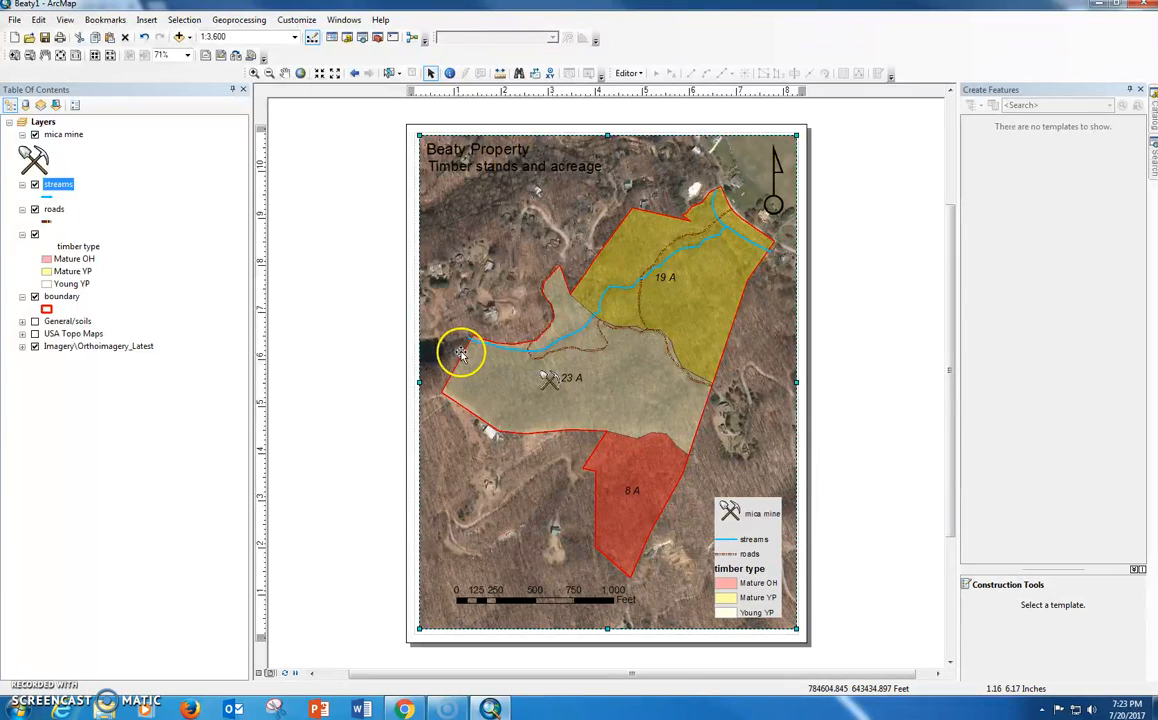
Step: Save the map document as BeatyVeg in the GIS_PROJECTS folder
{"action": "left_click", "coordinate": [15, 20]}
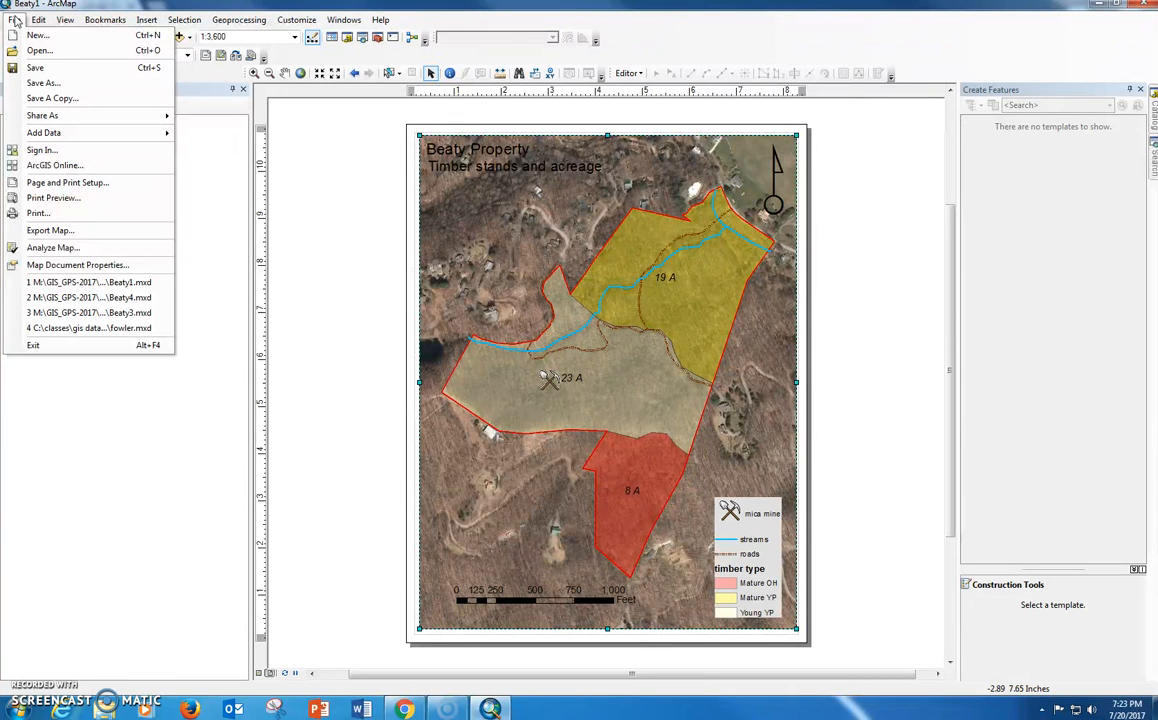
{"action": "left_click", "coordinate": [33, 88]}
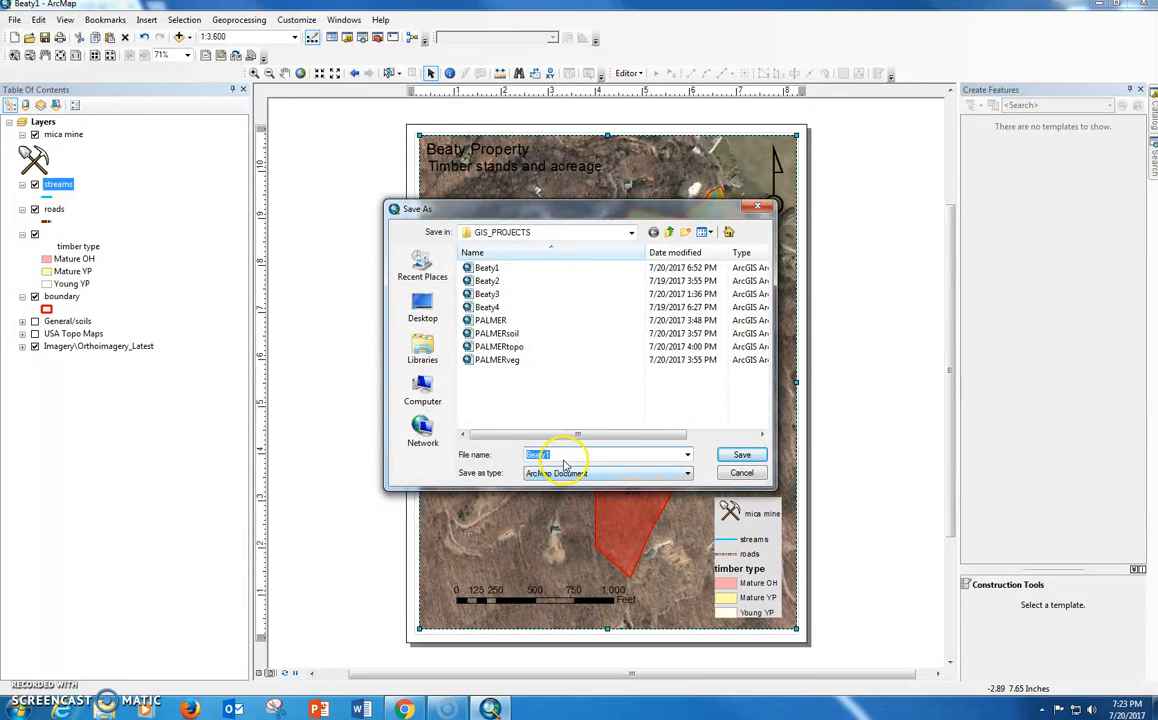
{"action": "left_click", "coordinate": [490, 362]}
{"action": "double_click", "coordinate": [582, 455]}
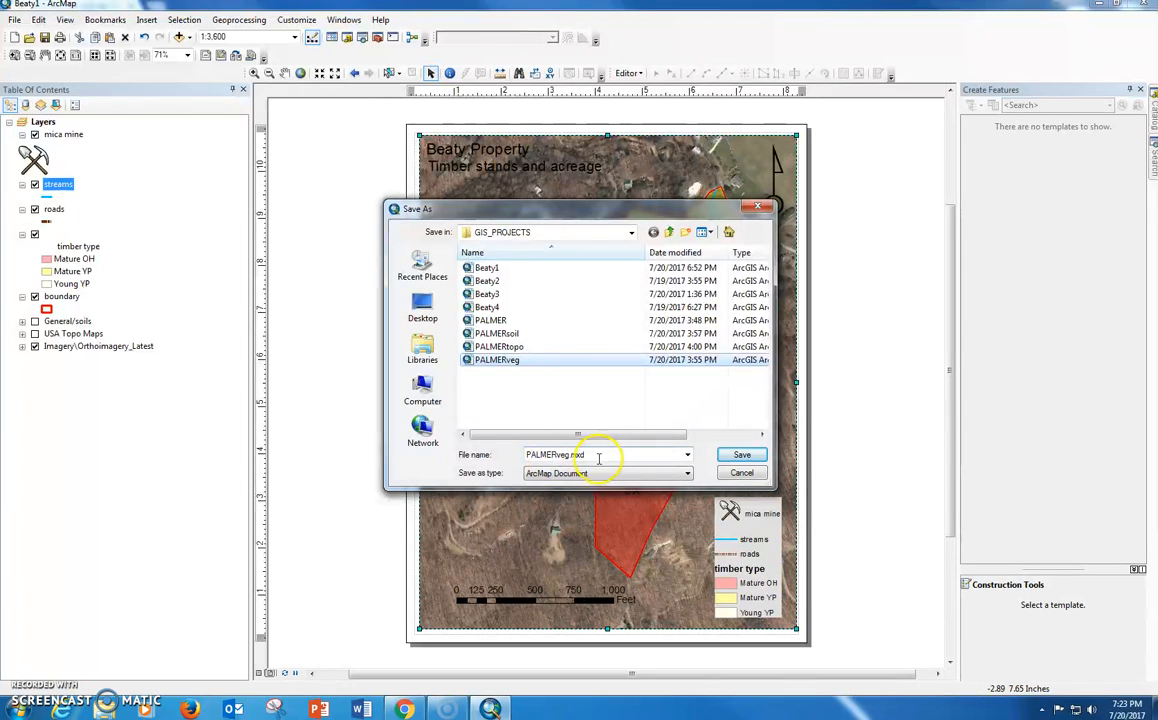
{"action": "type", "text": "T"}
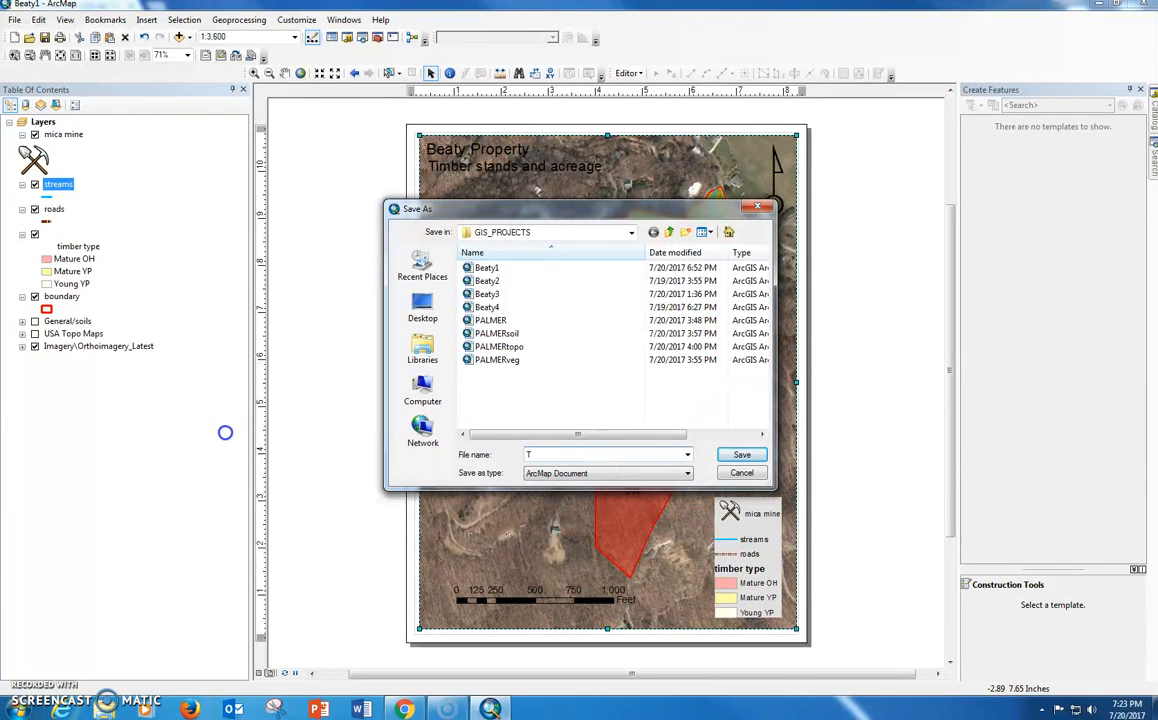
{"action": "key", "text": "BackSpace"}
{"action": "type", "text": "BeatyVeg"}
{"action": "left_click", "coordinate": [757, 459]}
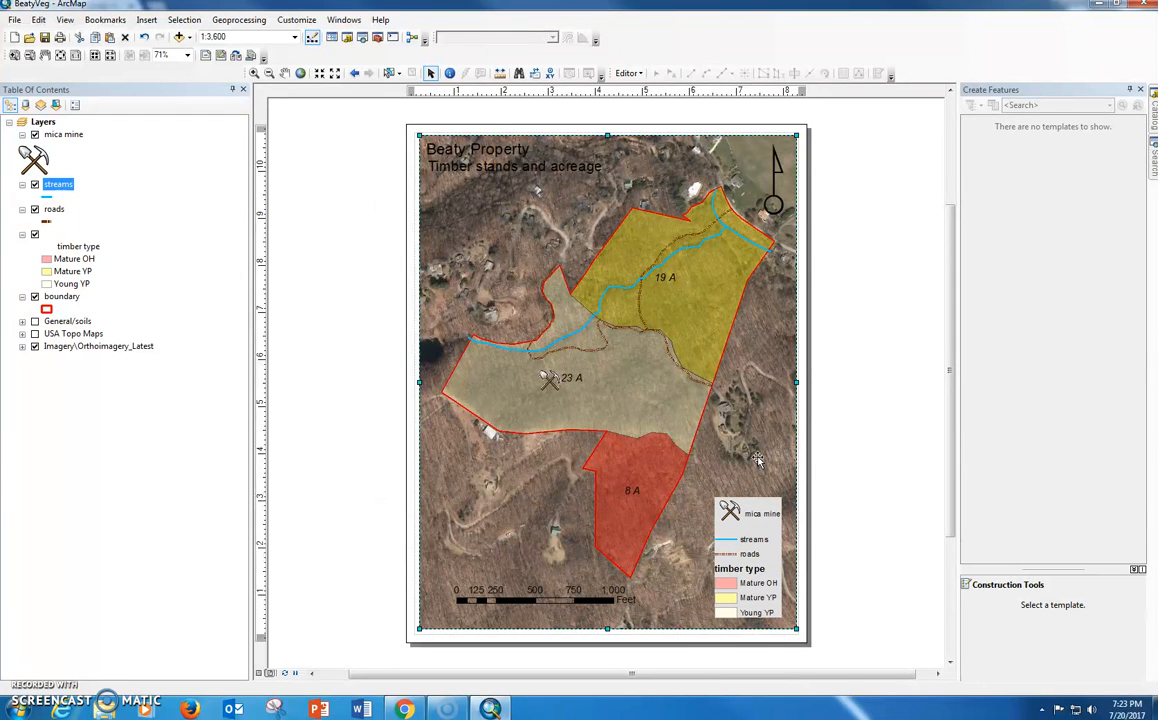
Step: Export the layout to the MAP_PRODUCTS folder as a PDF named BeatyVeg
{"action": "left_click", "coordinate": [15, 20]}
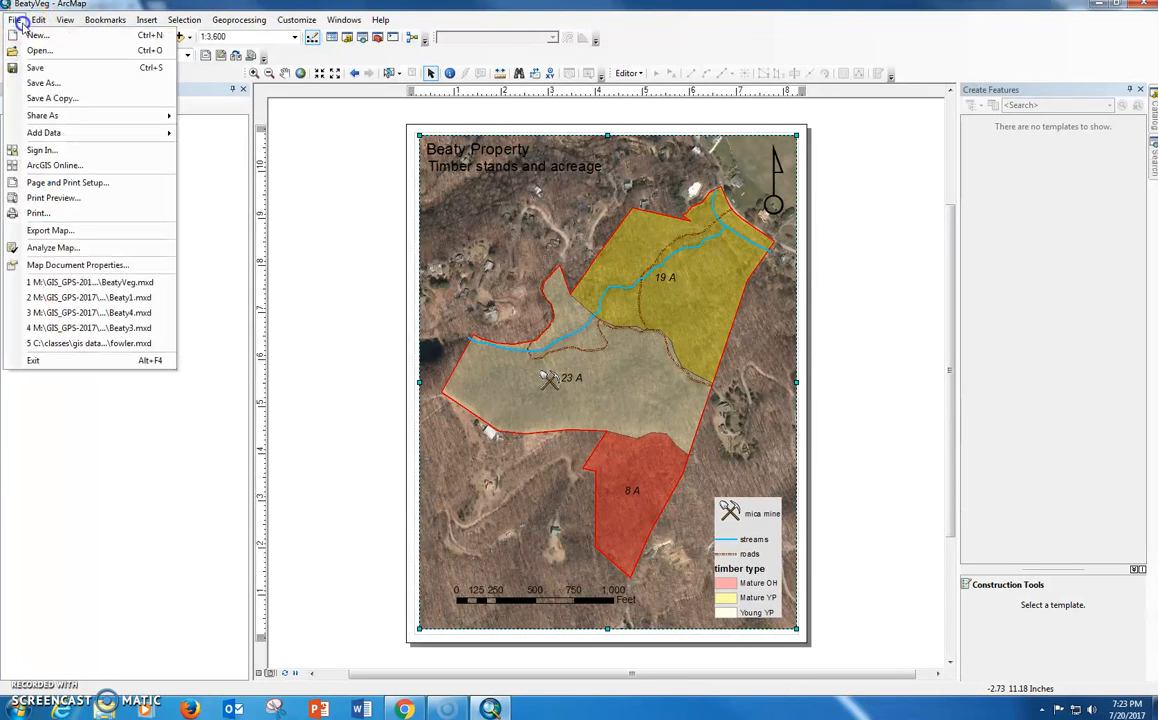
{"action": "left_click", "coordinate": [52, 234]}
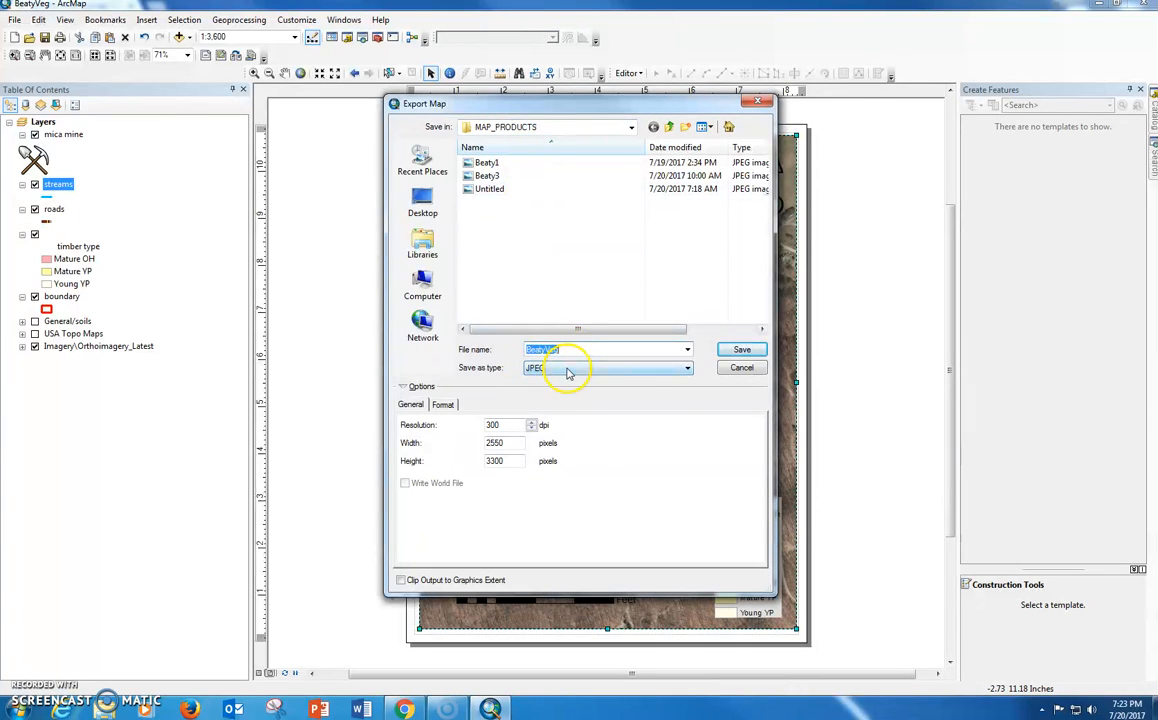
{"action": "left_click", "coordinate": [568, 372]}
{"action": "left_click", "coordinate": [476, 398]}
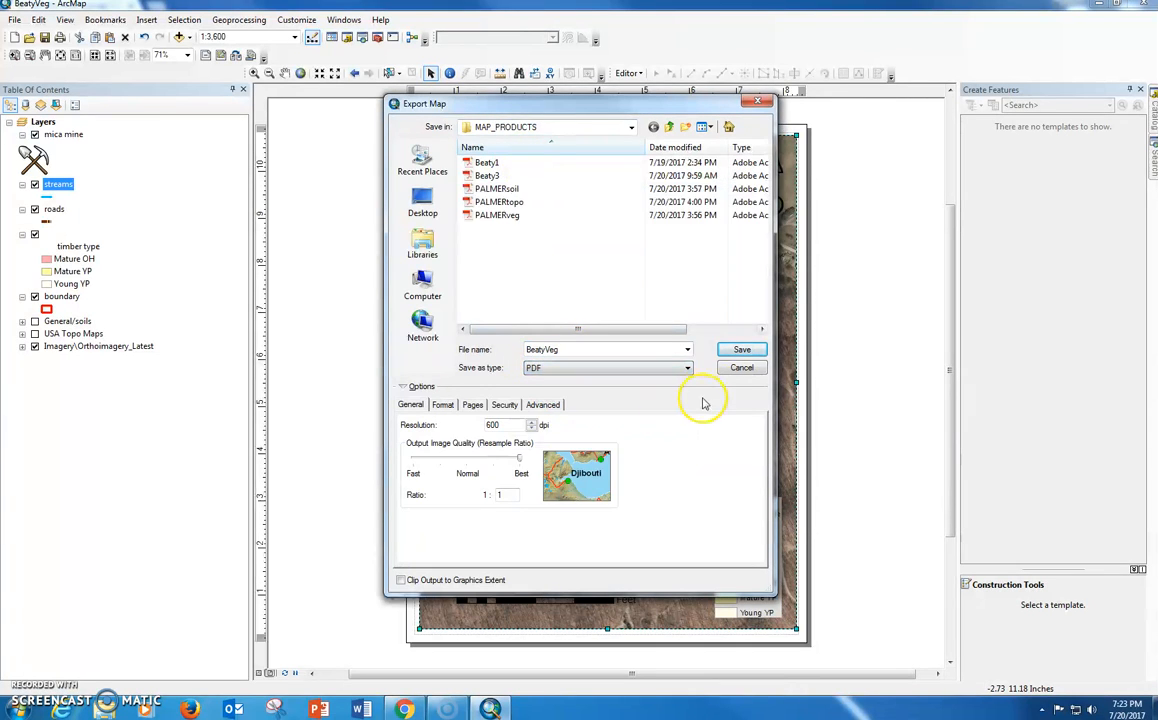
{"action": "left_click", "coordinate": [741, 350]}
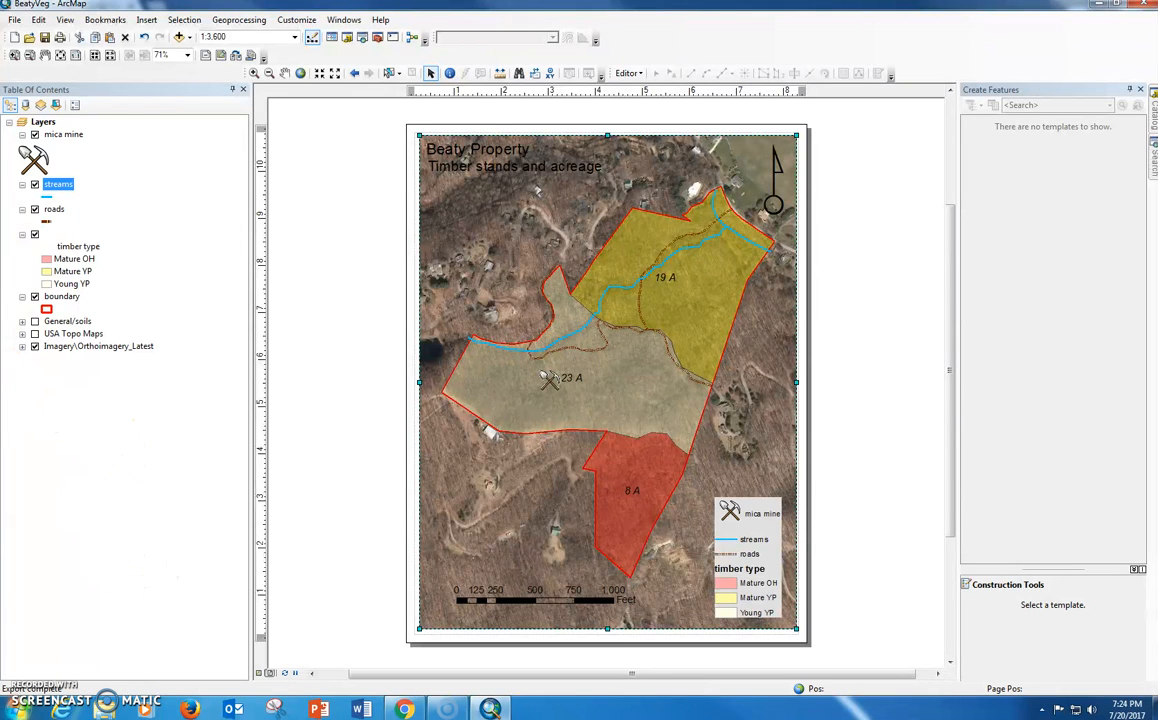
Step: Replace the orthoimagery with the USA Topo Maps layer and change the subtitle to "Timber stands and topography"
{"action": "left_click", "coordinate": [35, 333]}
{"action": "left_click", "coordinate": [35, 346]}
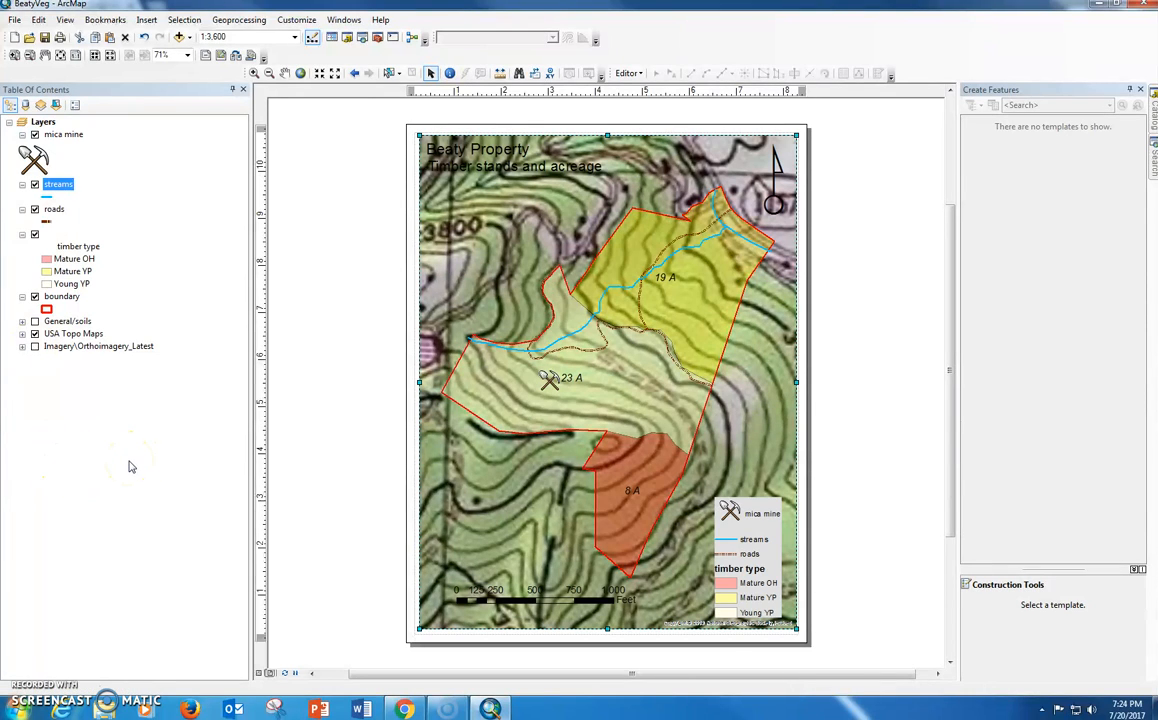
{"action": "double_click", "coordinate": [452, 172]}
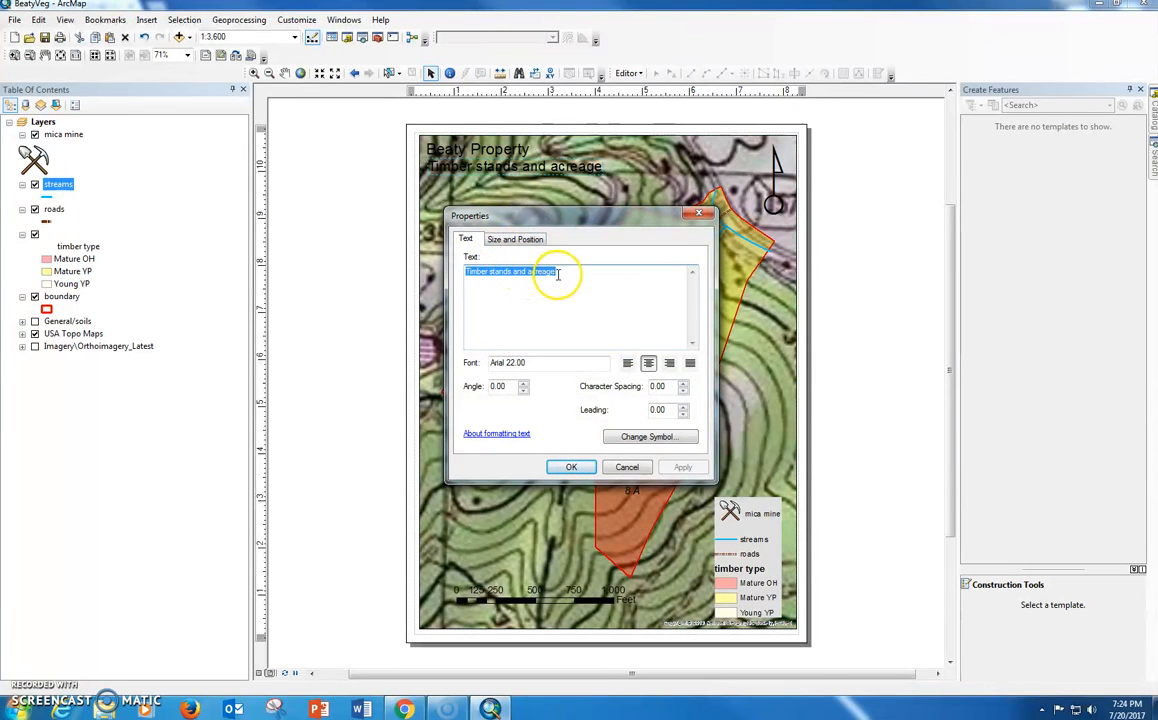
{"action": "left_click", "coordinate": [559, 273]}
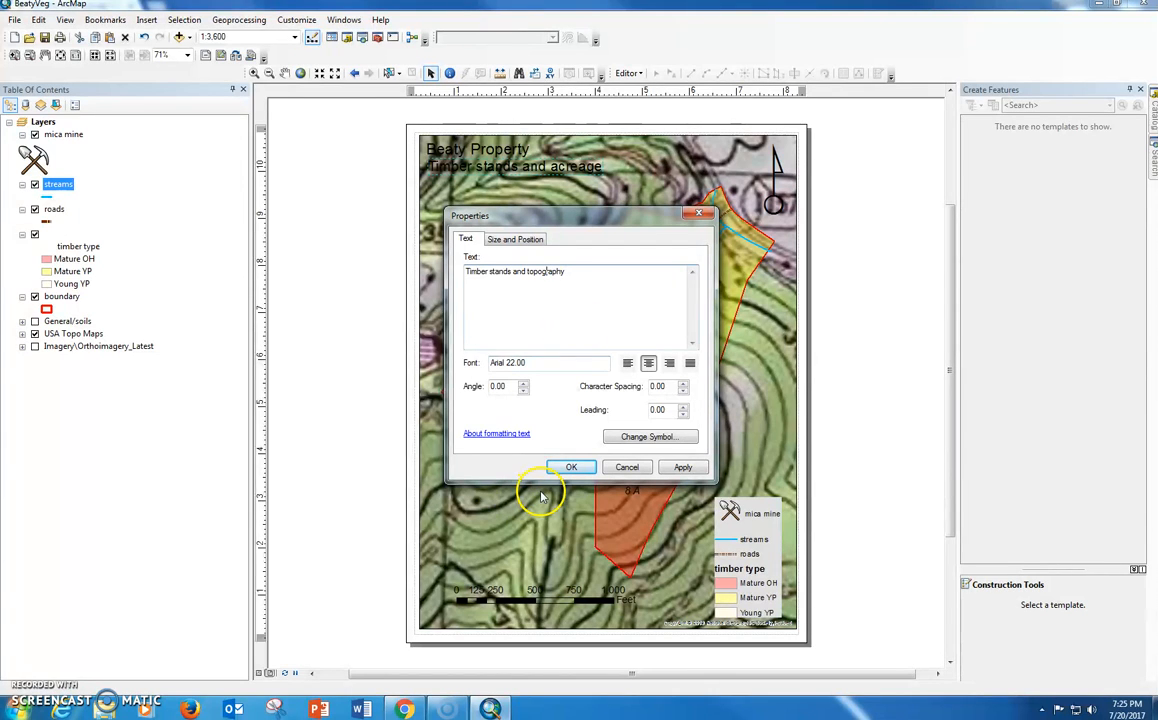
{"action": "left_click", "coordinate": [572, 468]}
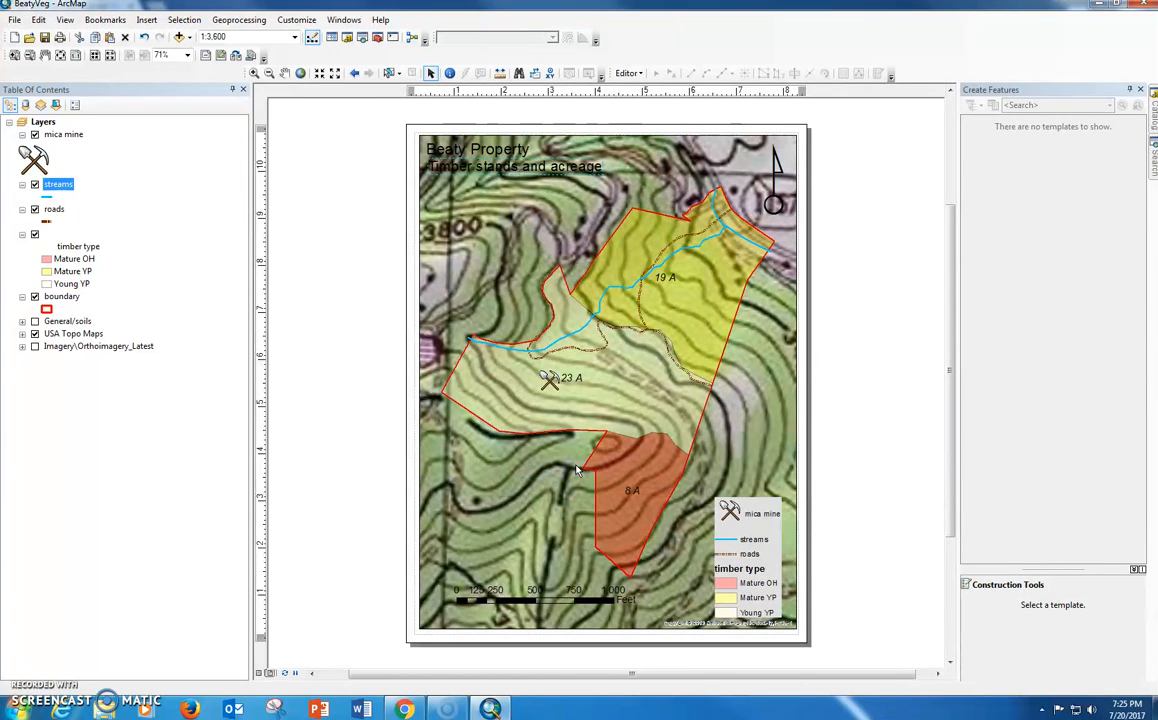
Step: Move the subtitle and the Beaty Property title lower on the map, keeping the title directly above the subtitle
{"action": "left_click", "coordinate": [540, 166]}
{"action": "left_click_drag", "start_coordinate": [540, 166], "coordinate": [538, 180]}
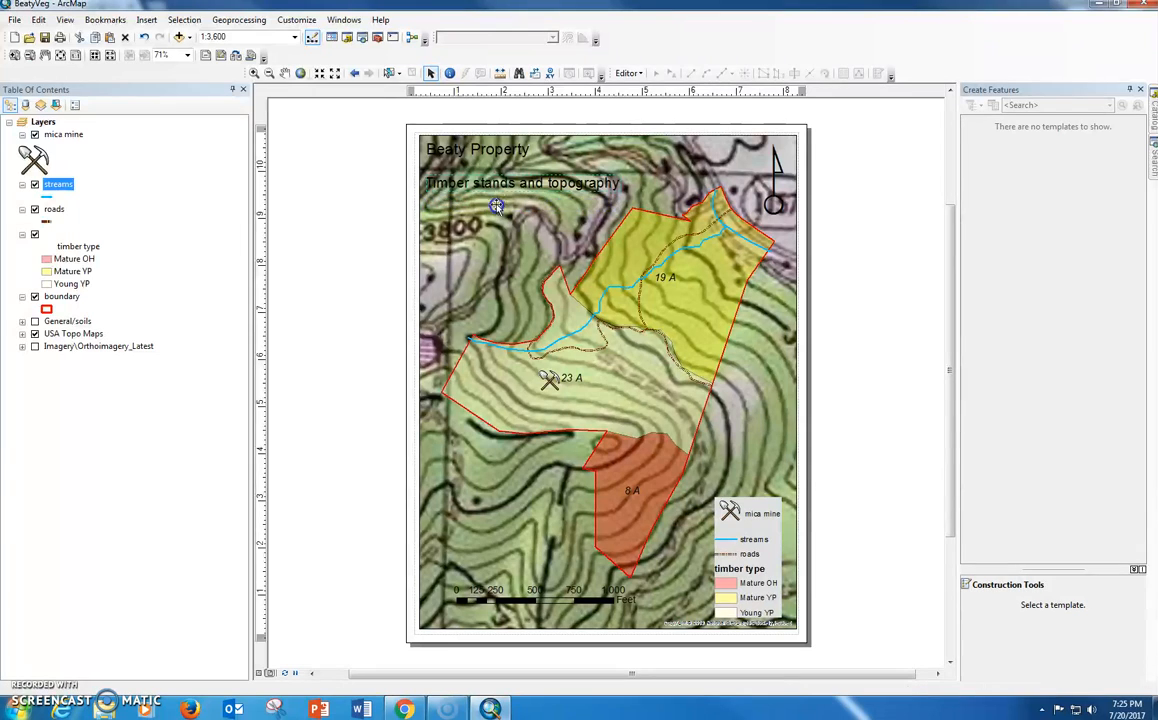
{"action": "left_click_drag", "start_coordinate": [493, 155], "coordinate": [492, 188]}
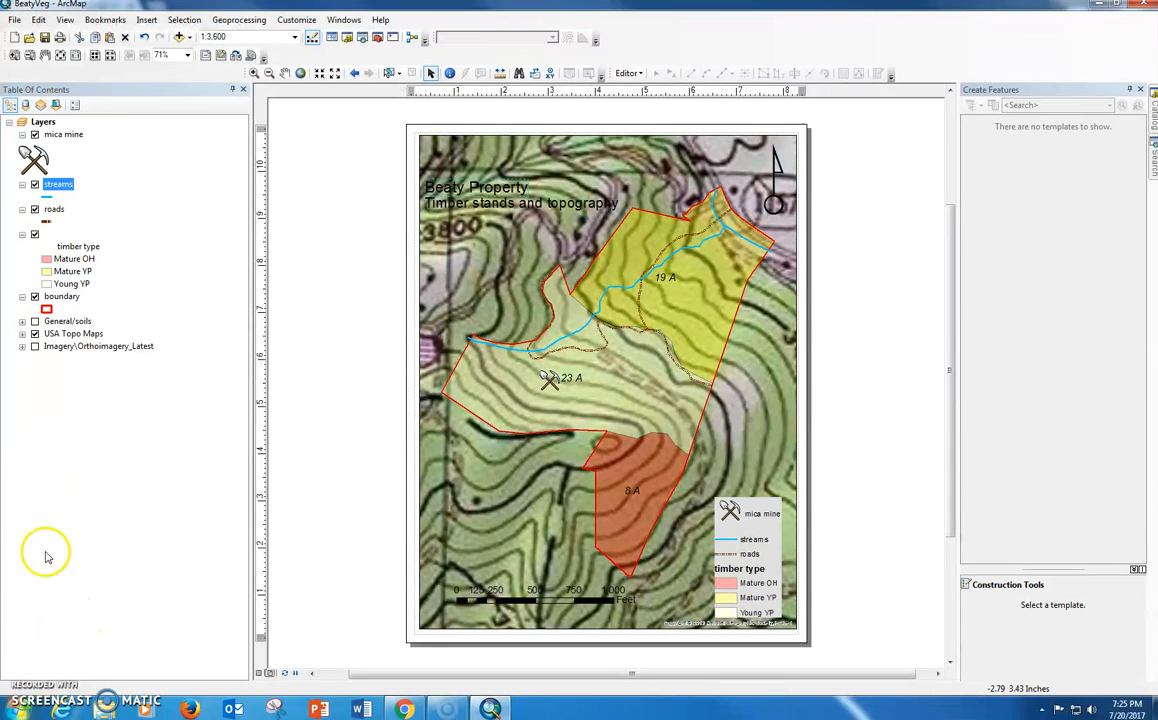
Step: Save the map document as Beatytopo in the GIS_PROJECTS folder
{"action": "left_click", "coordinate": [15, 19]}
{"action": "left_click", "coordinate": [42, 80]}
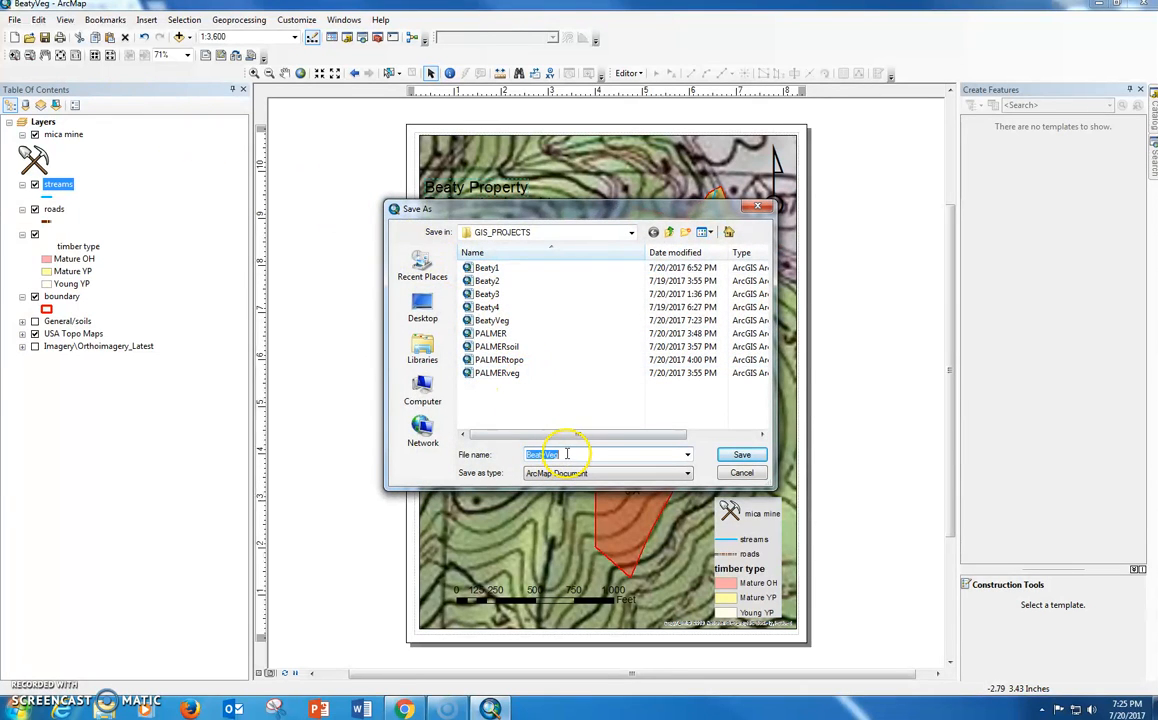
{"action": "key", "text": "BackSpace"}
{"action": "key", "text": "BackSpace"}
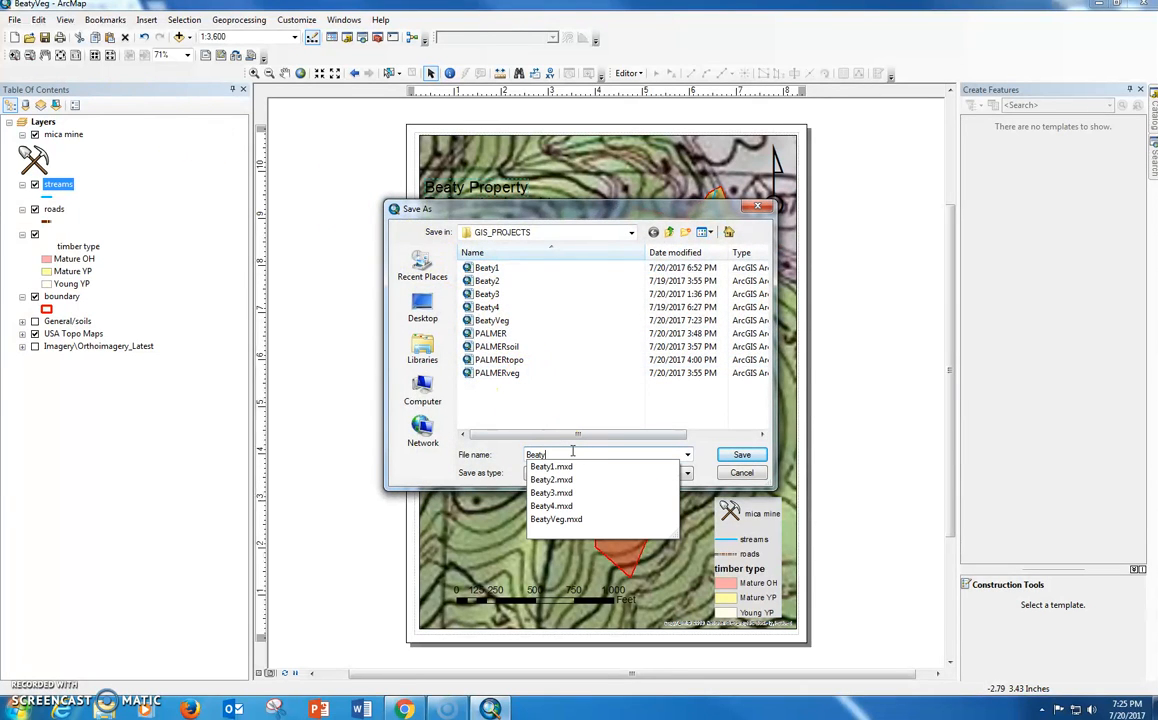
{"action": "type", "text": "topo"}
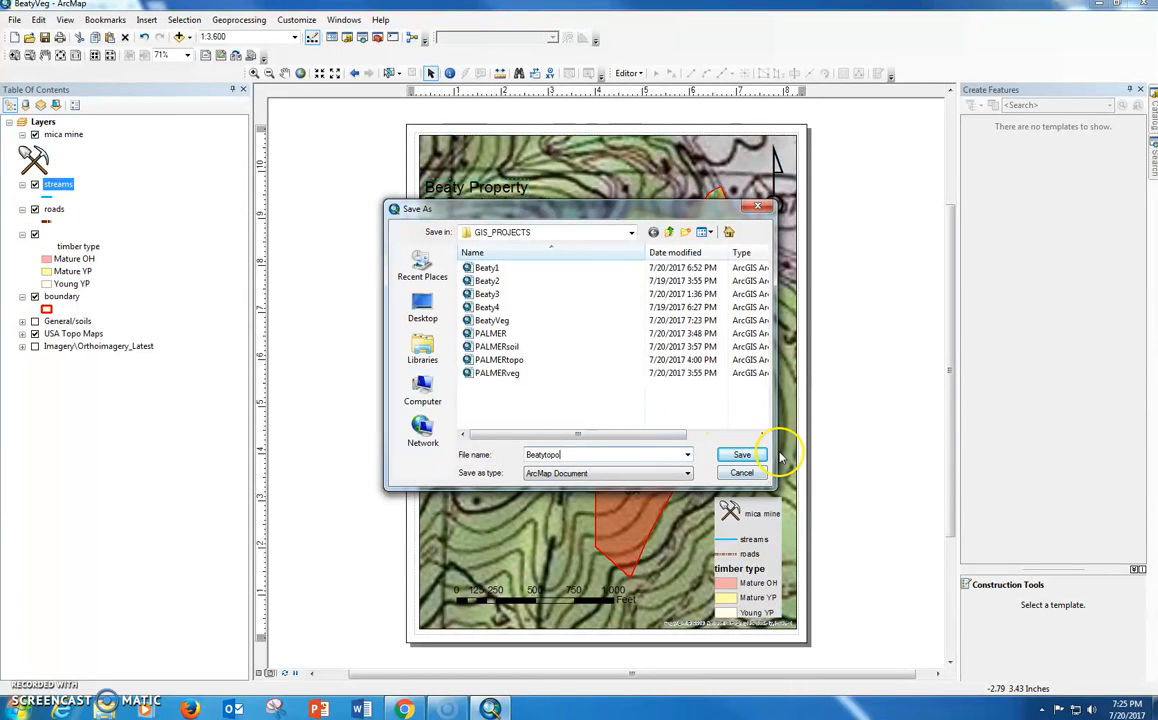
{"action": "left_click", "coordinate": [742, 455]}
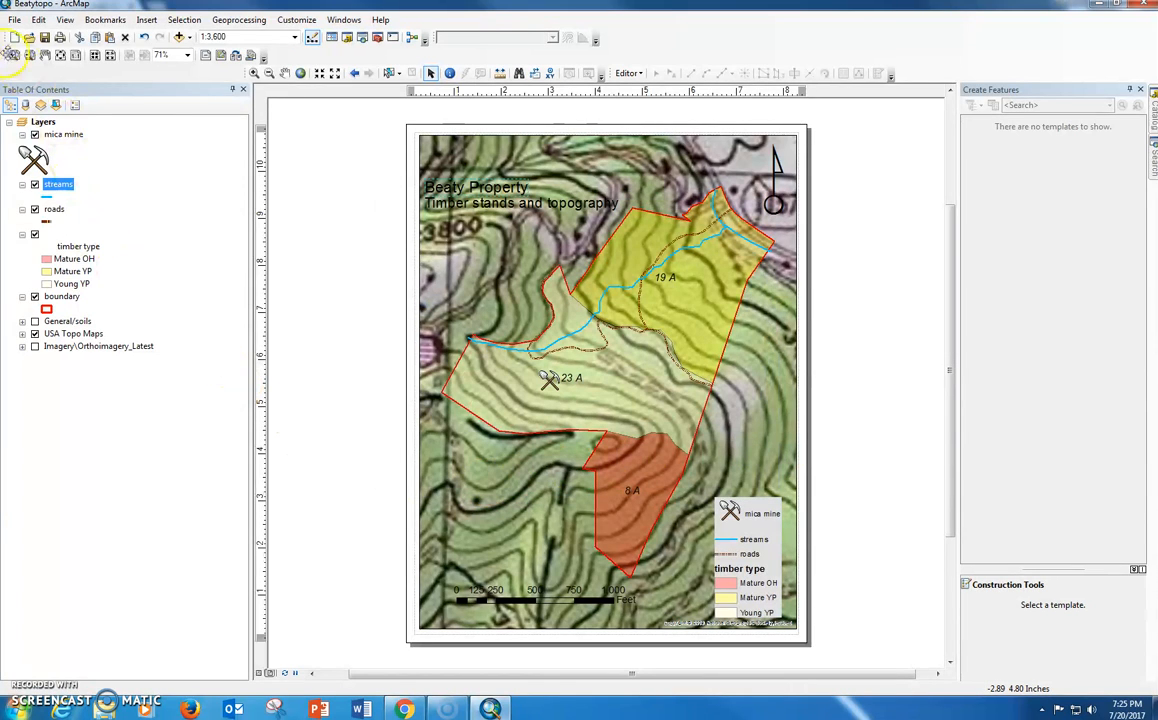
Step: Export the topographic layout to the MAP_PRODUCTS folder as a PDF named Beatytopo
{"action": "left_click", "coordinate": [16, 20]}
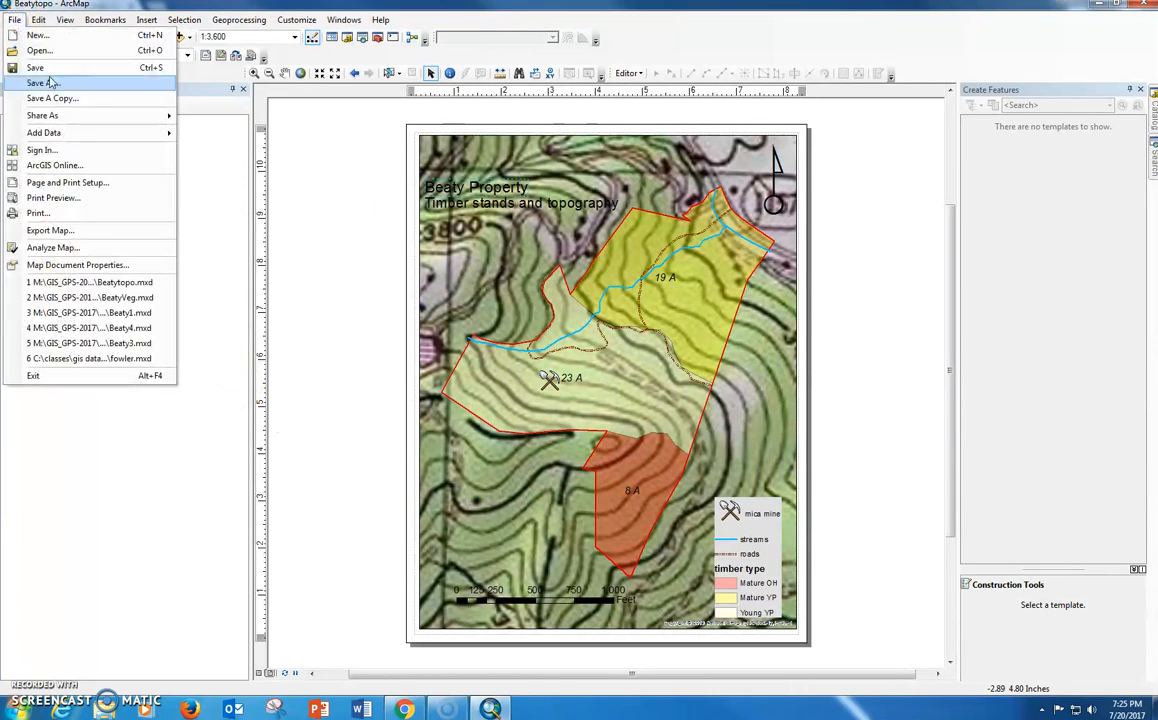
{"action": "left_click", "coordinate": [55, 227]}
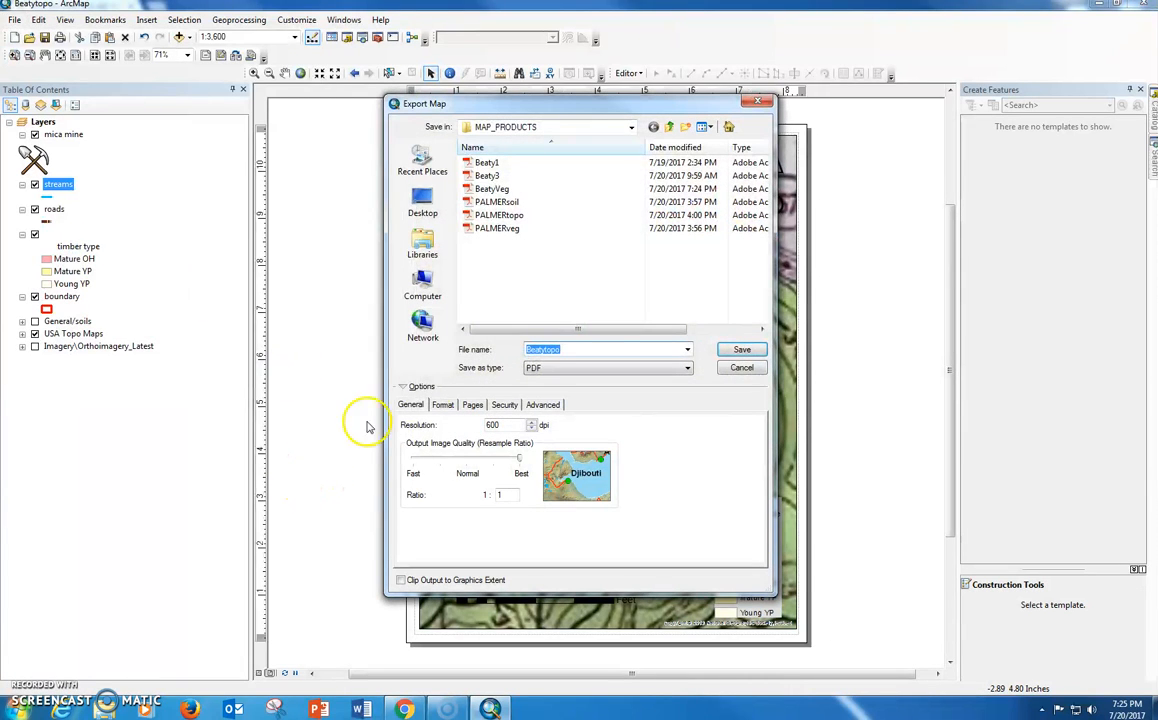
{"action": "left_click", "coordinate": [742, 350]}
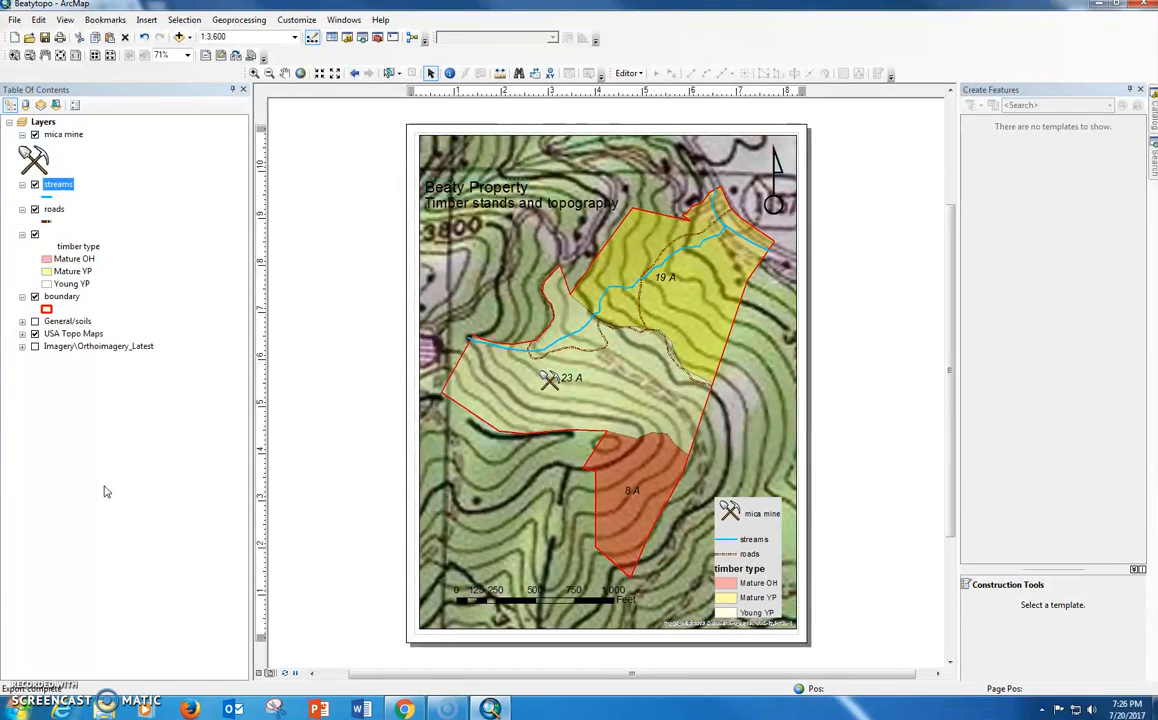
Step: Replace the topo base map with the General/soils layer and move the title and subtitle back to the map's upper-left corner
{"action": "left_click", "coordinate": [34, 346]}
{"action": "left_click", "coordinate": [34, 334]}
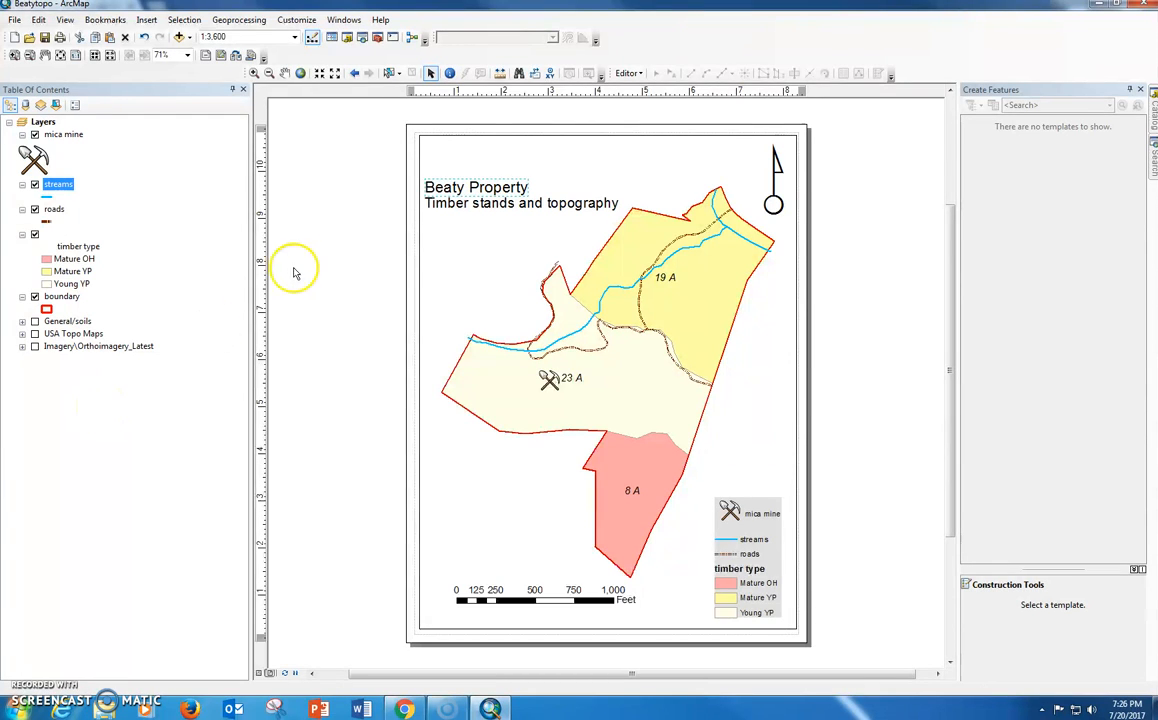
{"action": "left_click_drag", "start_coordinate": [475, 207], "coordinate": [473, 171]}
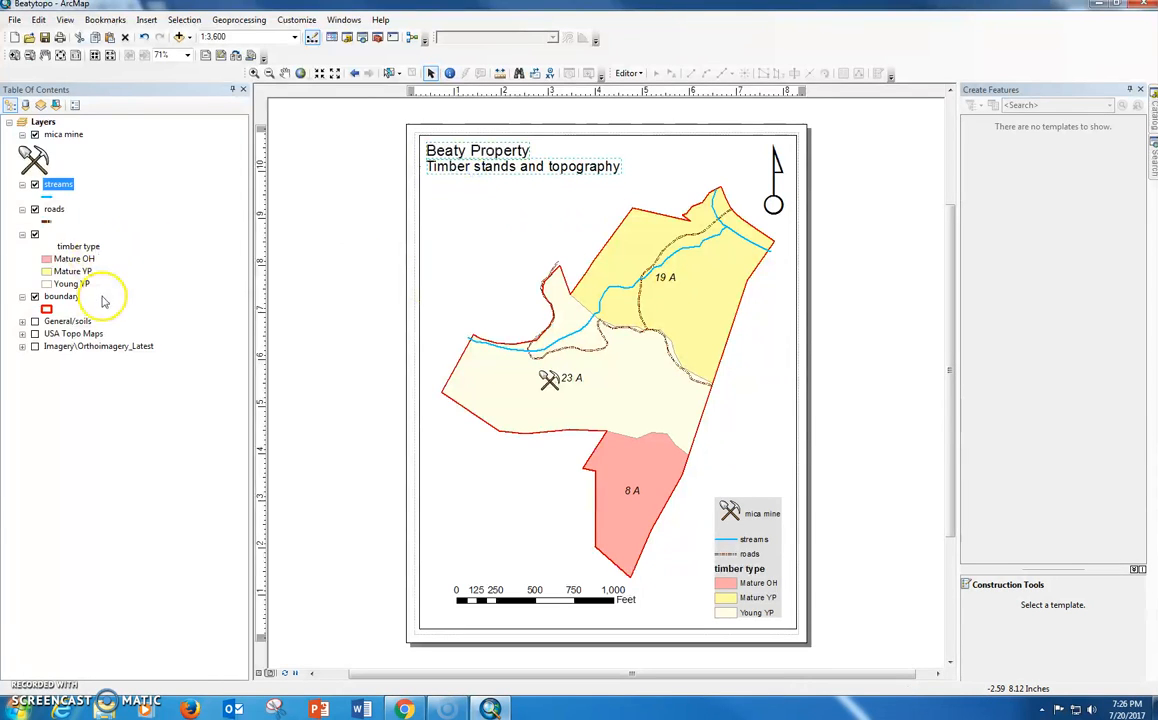
{"action": "left_click", "coordinate": [35, 321]}
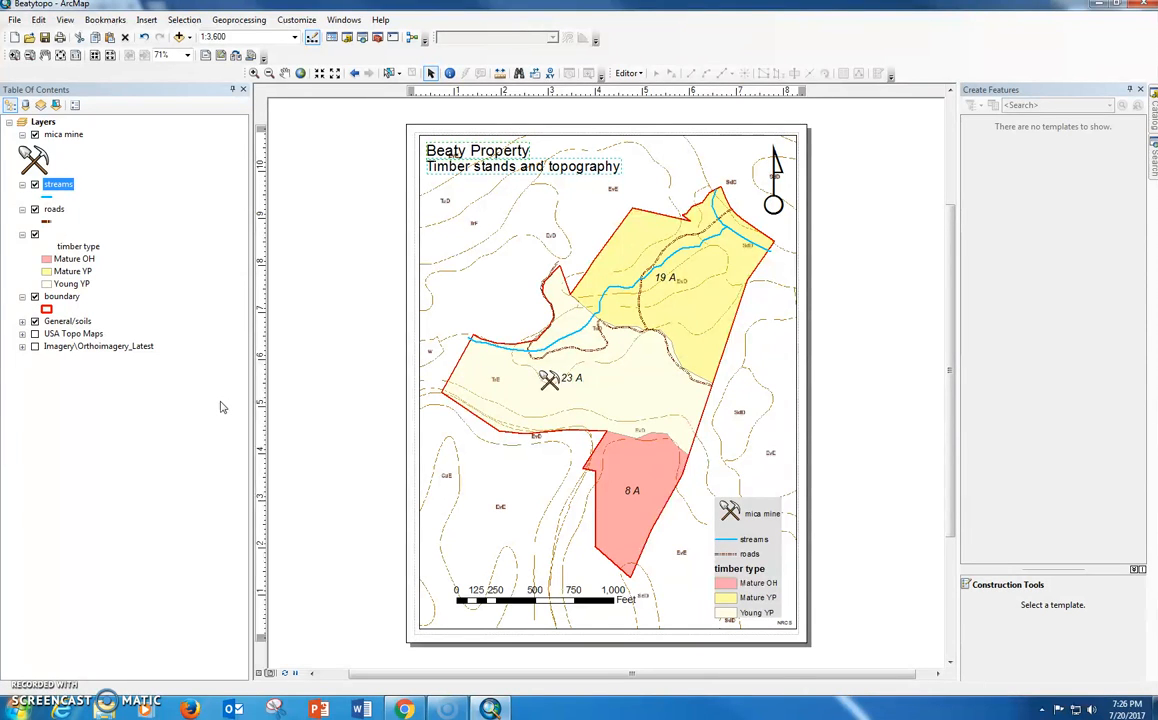
Step: Try the soils layer over the orthoimagery and over the USA Topo Maps, and hide both base maps again
{"action": "left_click", "coordinate": [35, 347]}
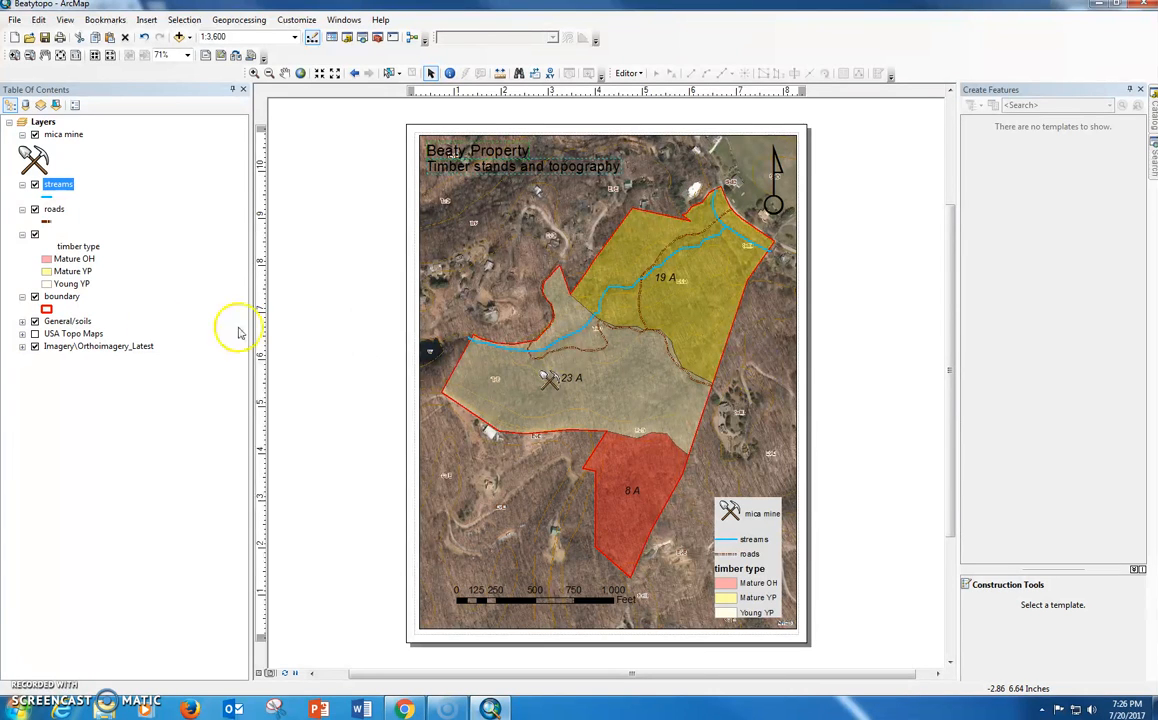
{"action": "left_click", "coordinate": [35, 346]}
{"action": "left_click", "coordinate": [35, 333]}
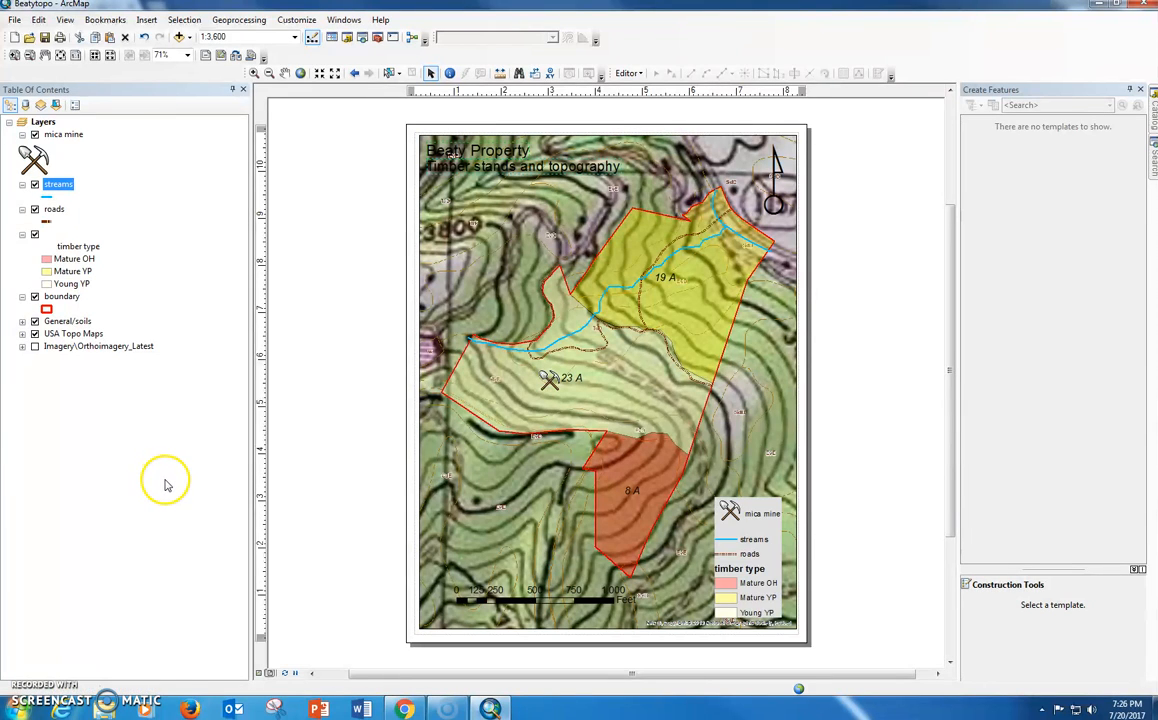
{"action": "left_click", "coordinate": [35, 346]}
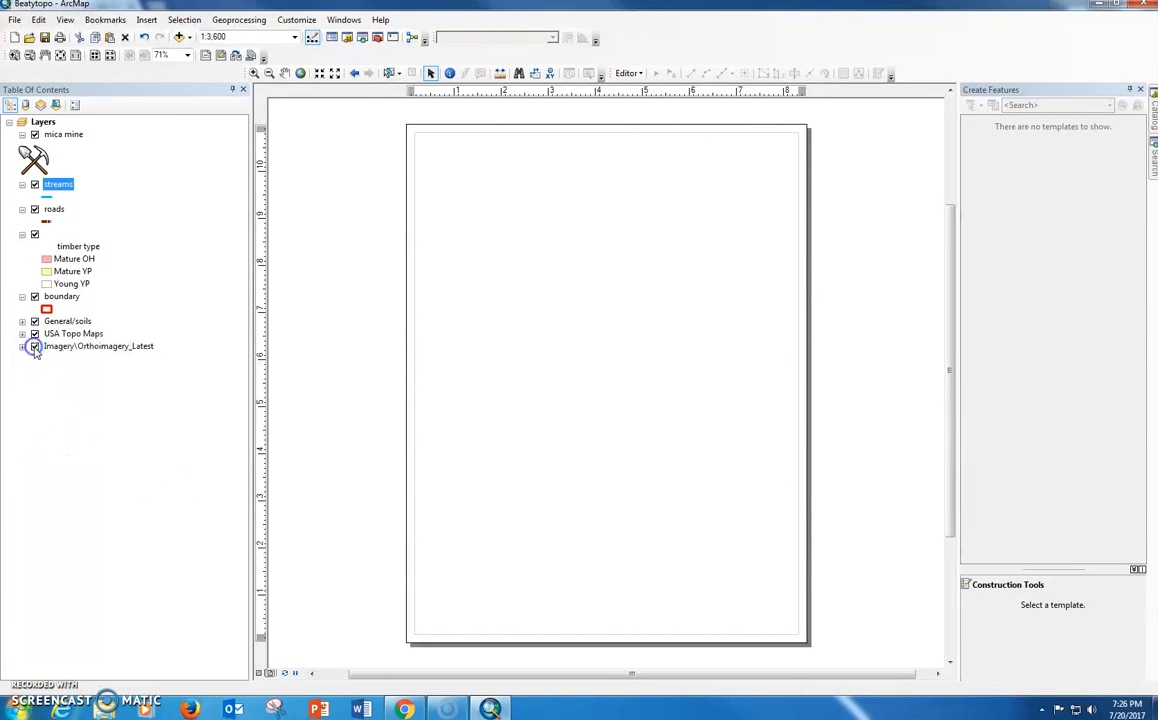
{"action": "left_click", "coordinate": [35, 334]}
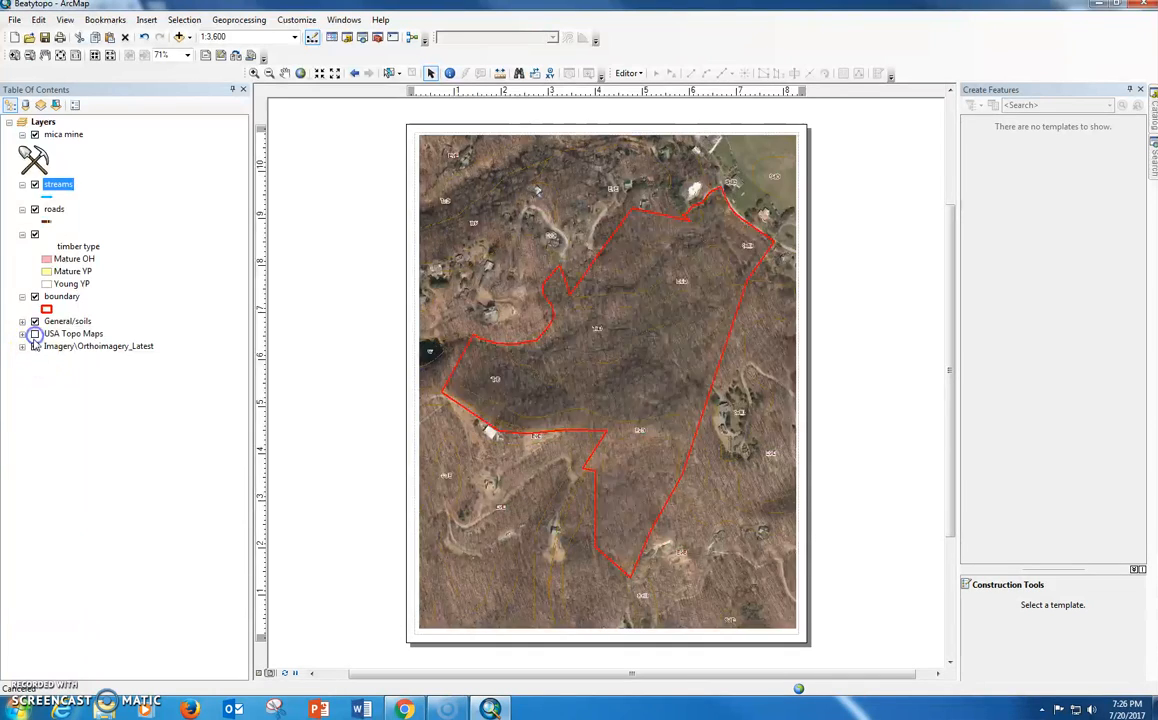
{"action": "left_click", "coordinate": [35, 346]}
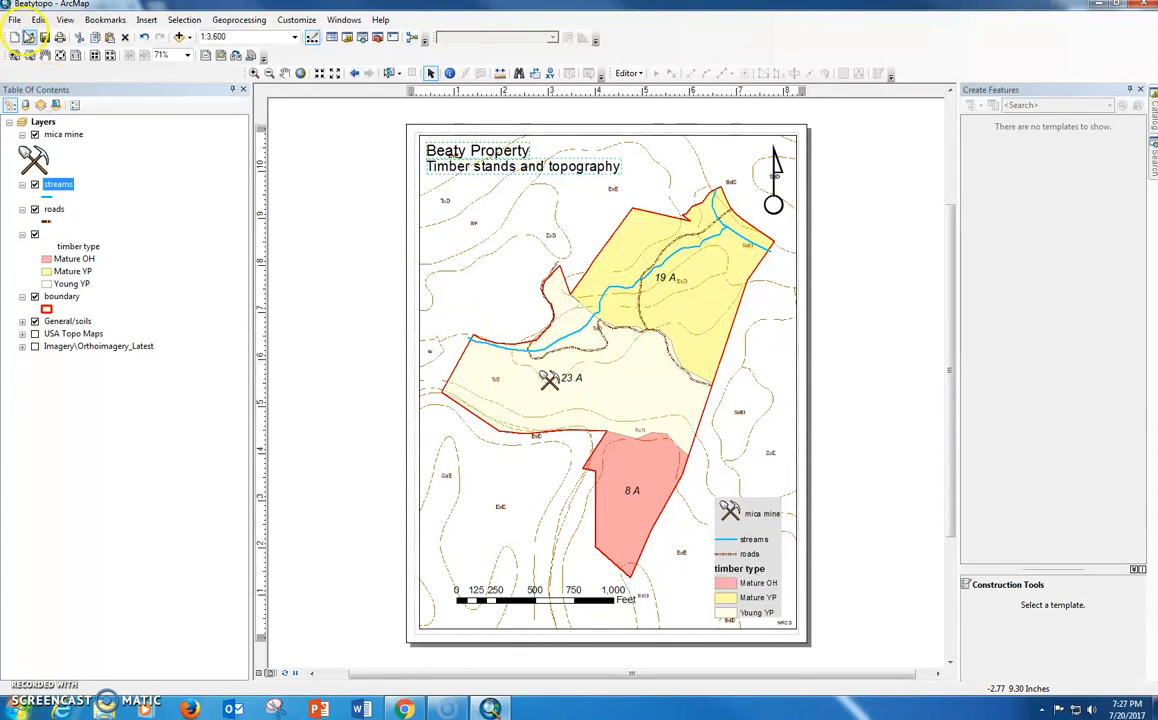
Step: Change the map subtitle to "Timber stands and soils"
{"action": "double_click", "coordinate": [445, 163]}
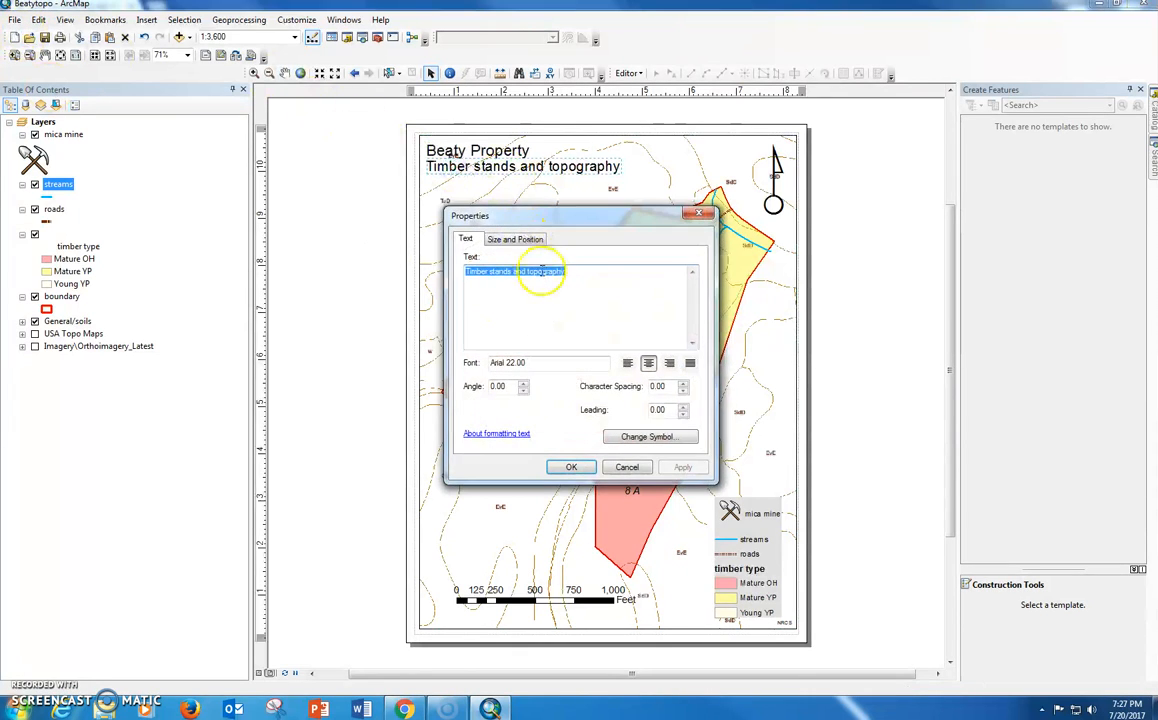
{"action": "left_click", "coordinate": [569, 273]}
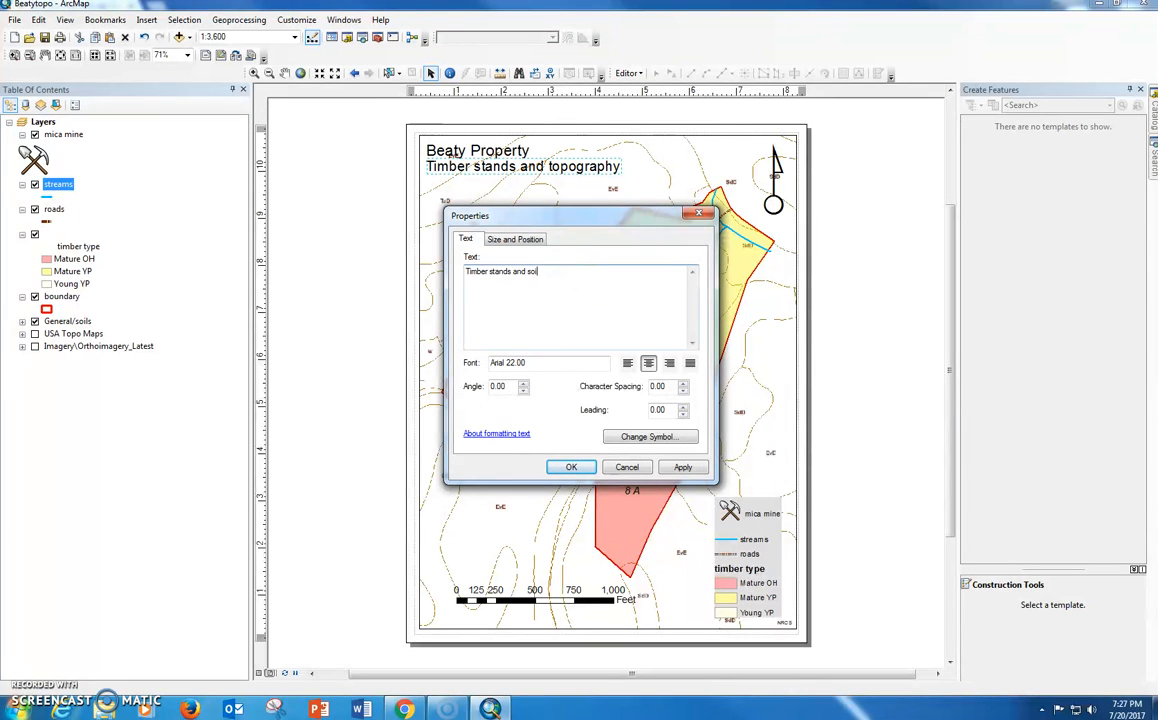
{"action": "left_click", "coordinate": [569, 468]}
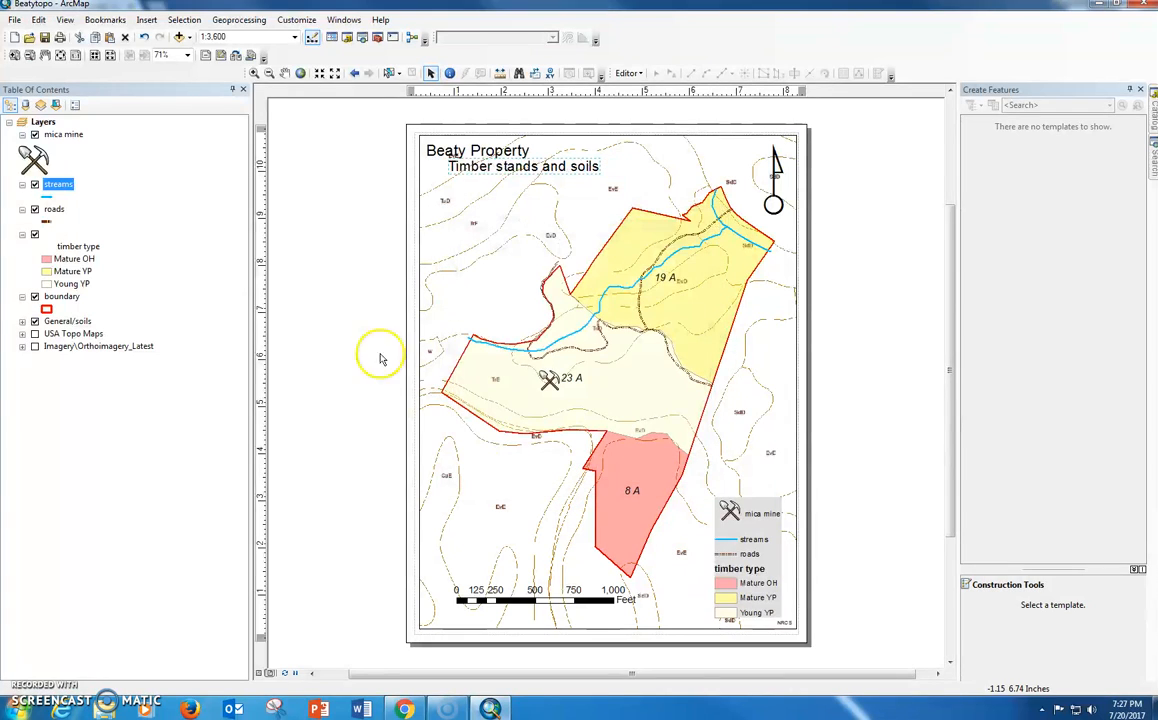
Step: Save the soils layout as a new map document named Beatysoils in the GIS_PROJECTS folder
{"action": "left_click", "coordinate": [14, 20]}
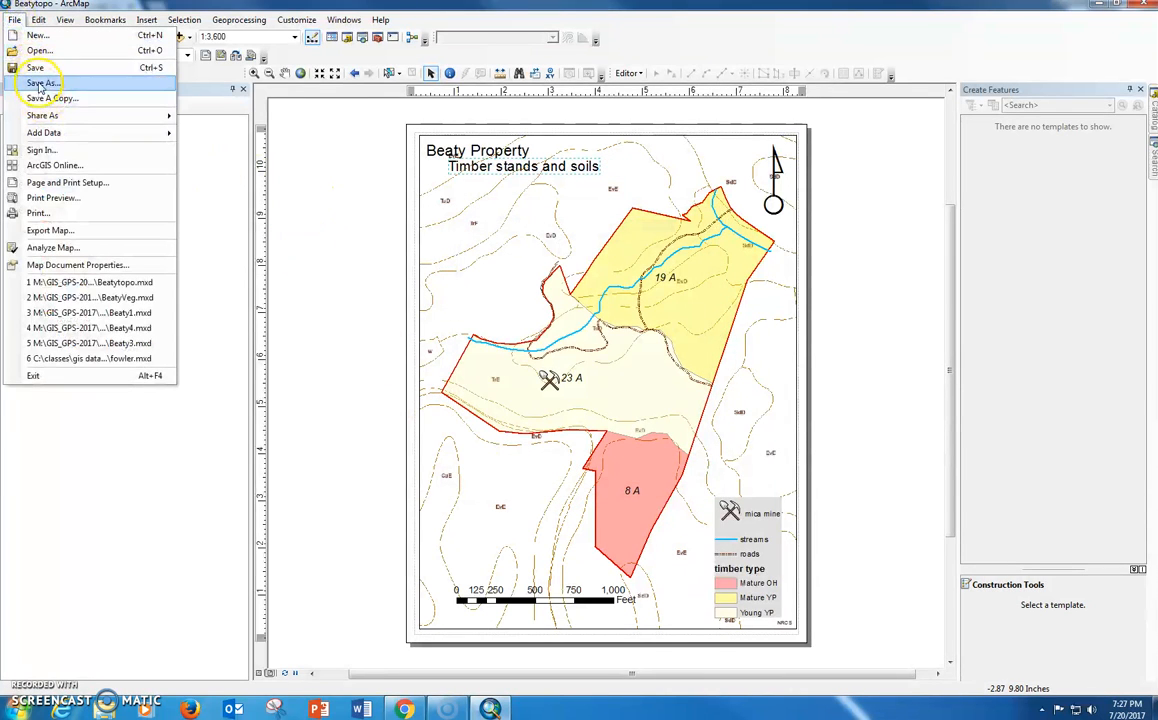
{"action": "left_click", "coordinate": [42, 82]}
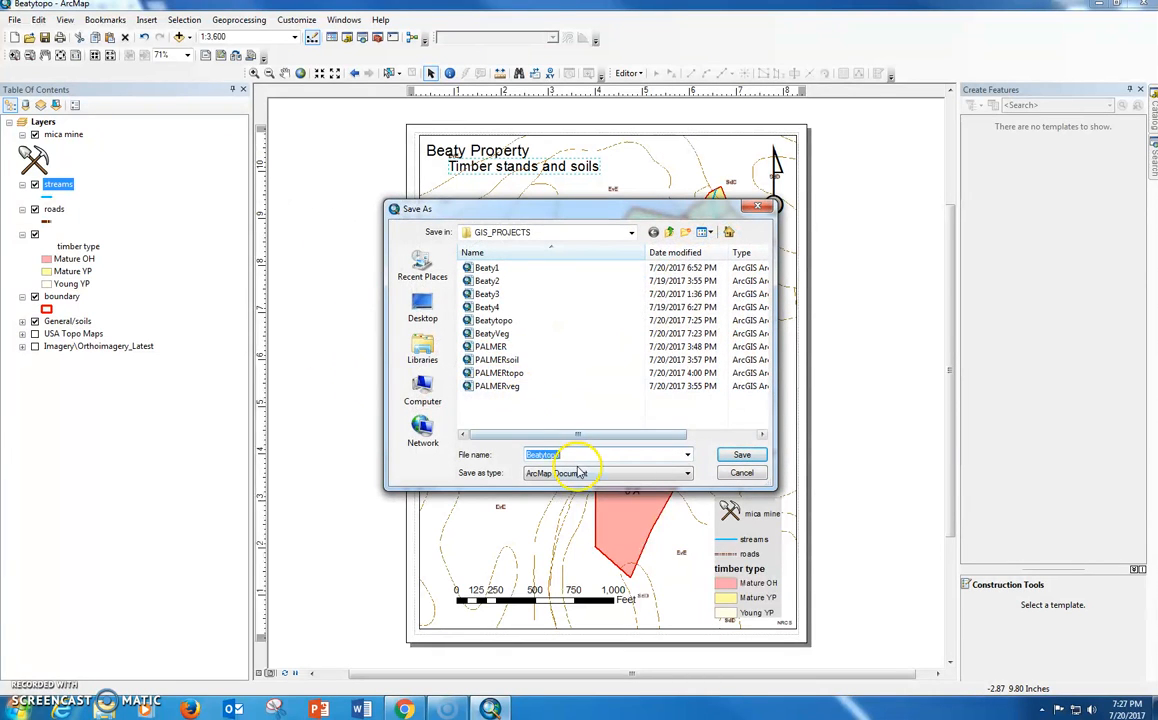
{"action": "key", "text": "BackSpace"}
{"action": "key", "text": "BackSpace"}
{"action": "key", "text": "BackSpace"}
{"action": "key", "text": "BackSpace"}
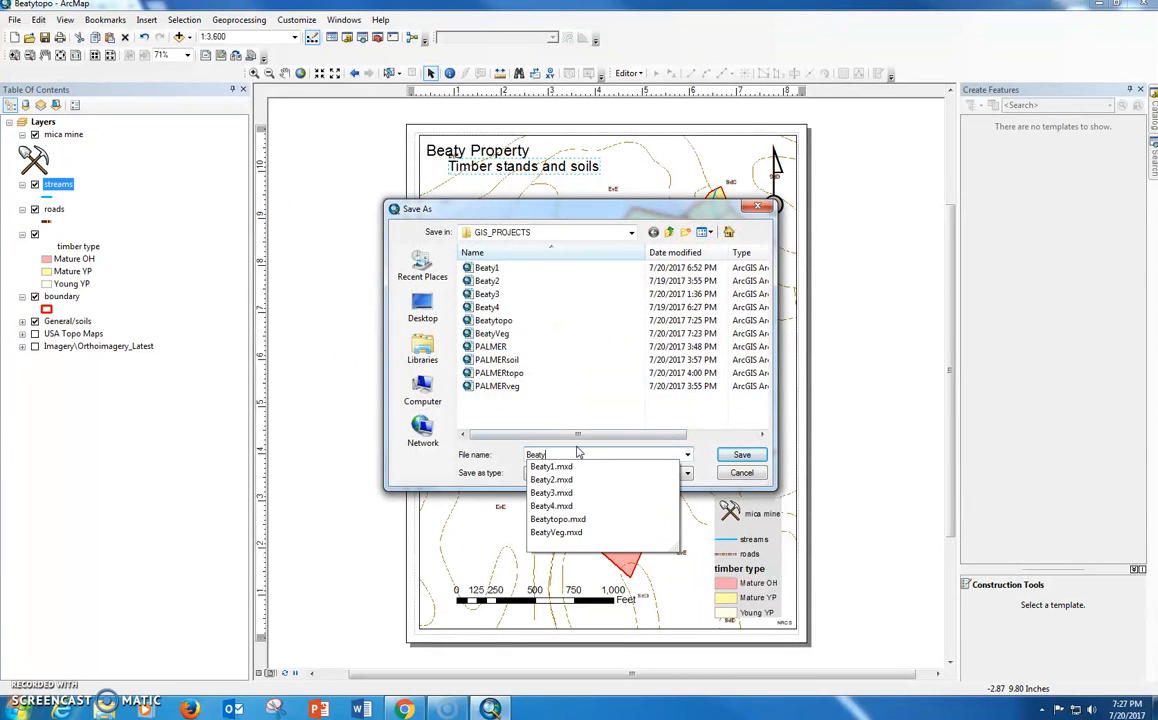
{"action": "type", "text": "soils"}
{"action": "left_click", "coordinate": [742, 455]}
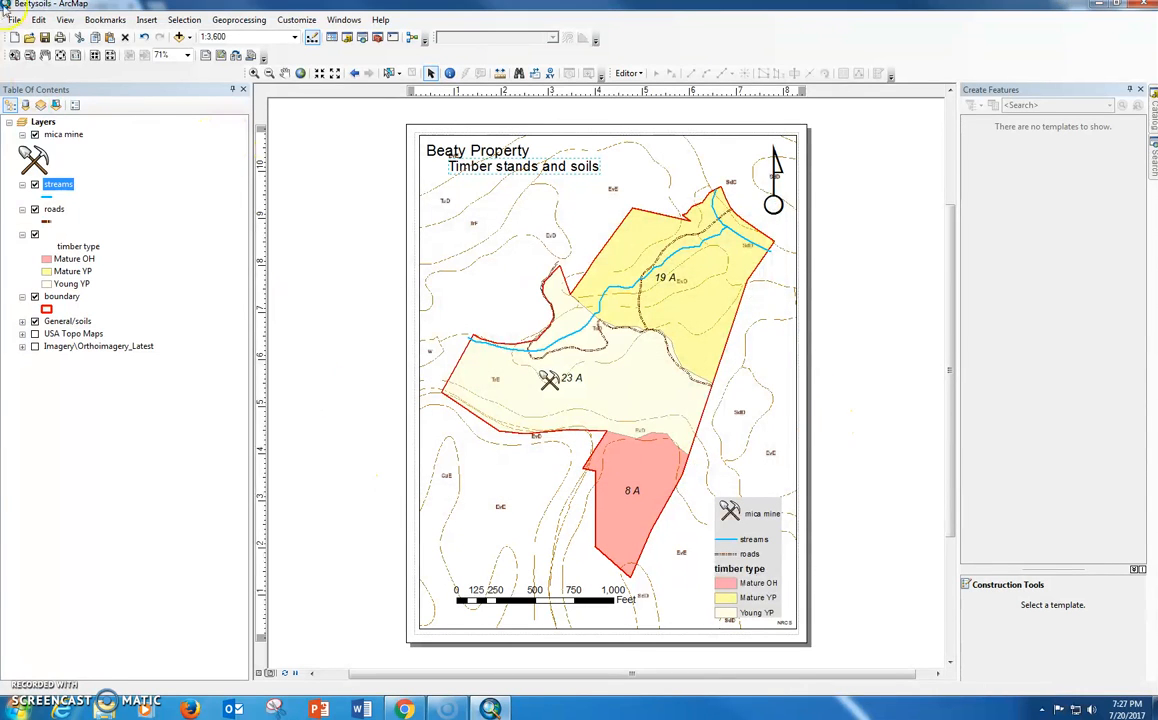
Step: Export the soils layout to the MAP_PRODUCTS folder as a 600 dpi PDF named Beatysoils
{"action": "left_click", "coordinate": [17, 25]}
{"action": "left_click", "coordinate": [34, 232]}
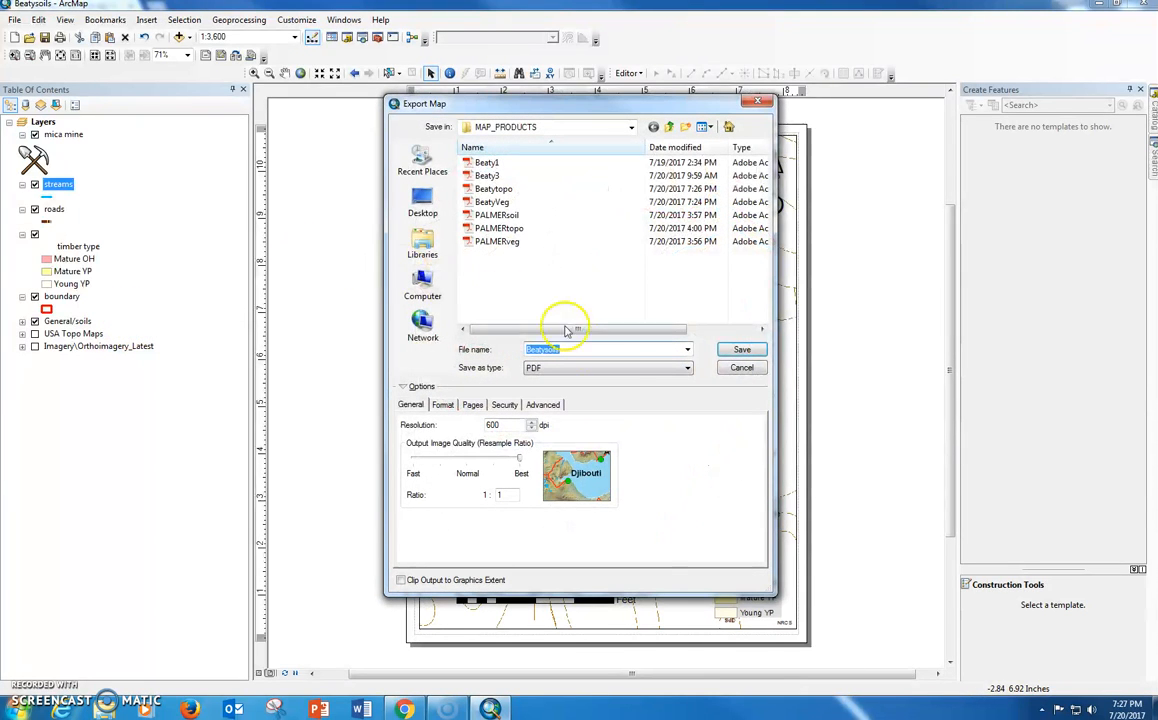
{"action": "left_click", "coordinate": [738, 350]}
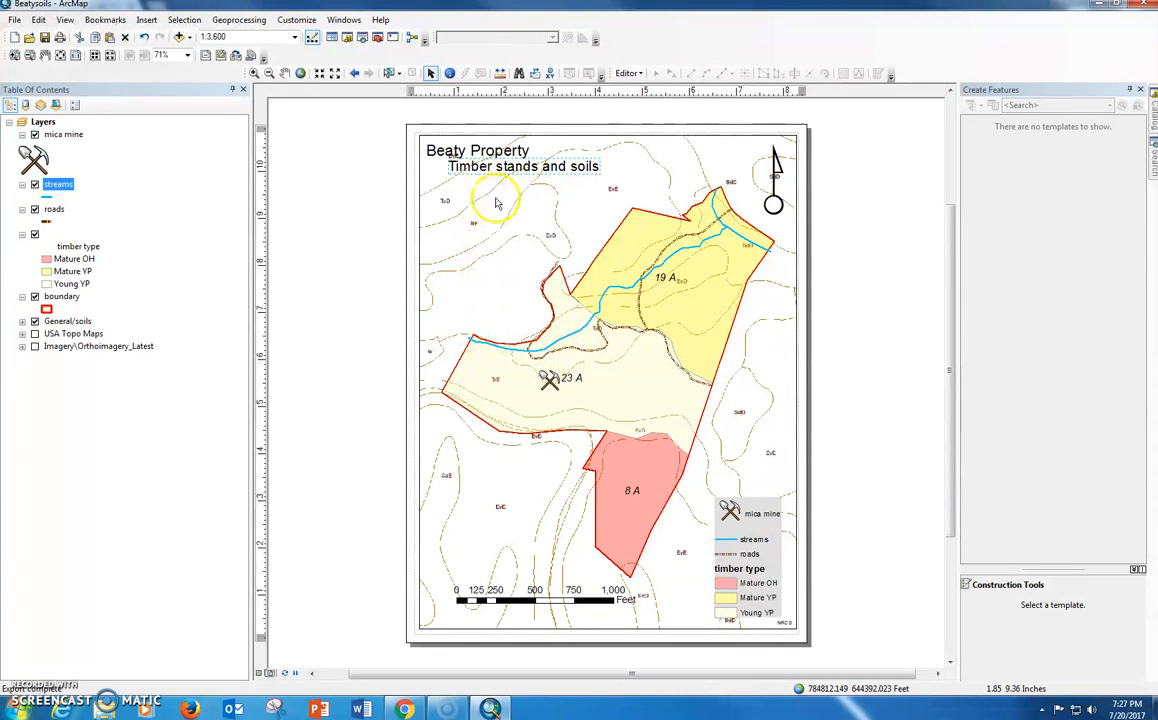
Step: Move the subtitle left to line up with the Beaty Property title and save the map over the existing Beatysoils document
{"action": "left_click_drag", "start_coordinate": [495, 170], "coordinate": [447, 168]}
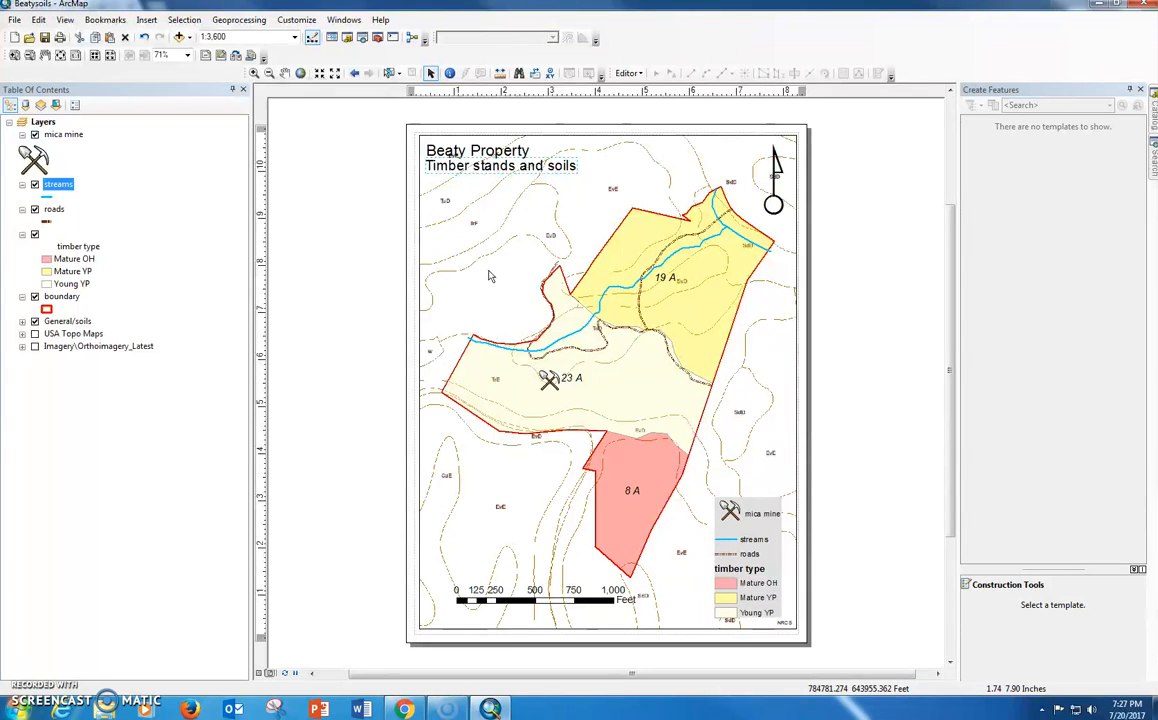
{"action": "left_click", "coordinate": [12, 21]}
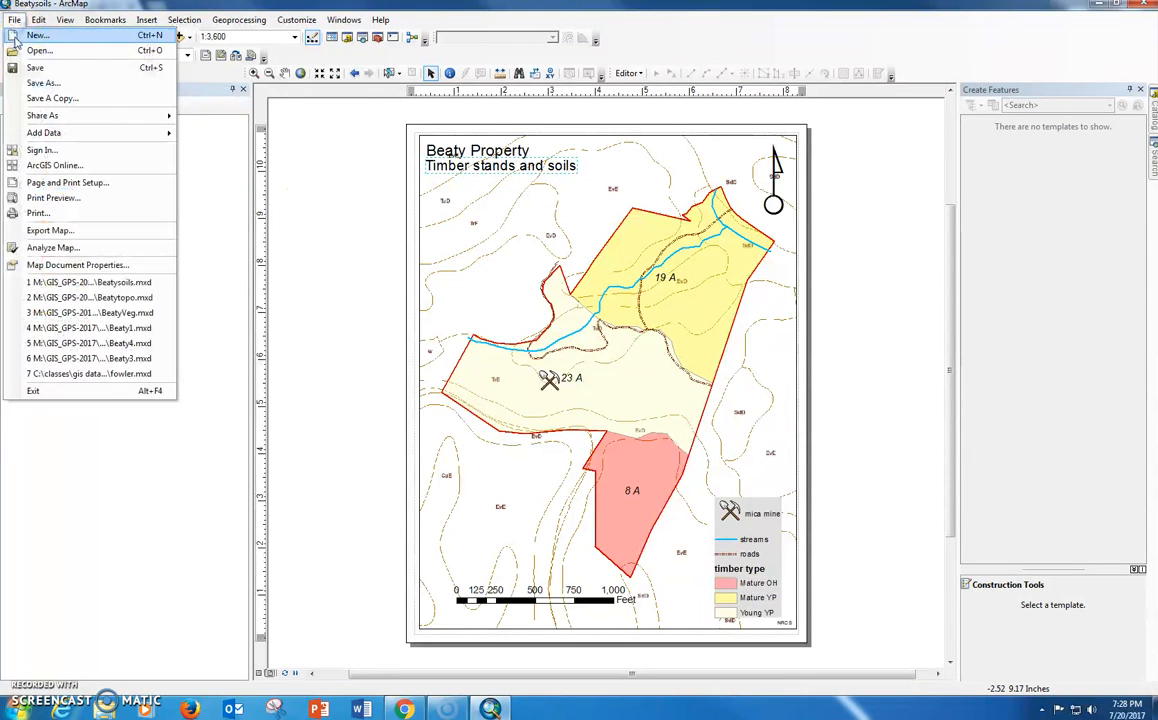
{"action": "left_click", "coordinate": [36, 84]}
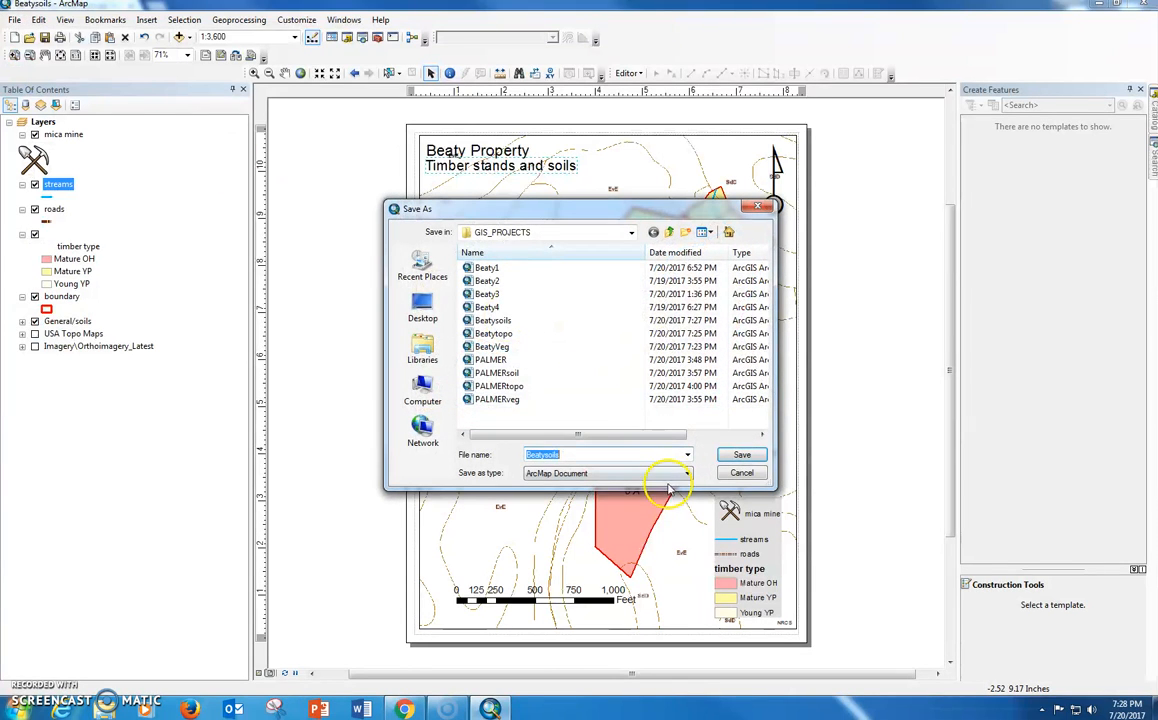
{"action": "left_click", "coordinate": [738, 456]}
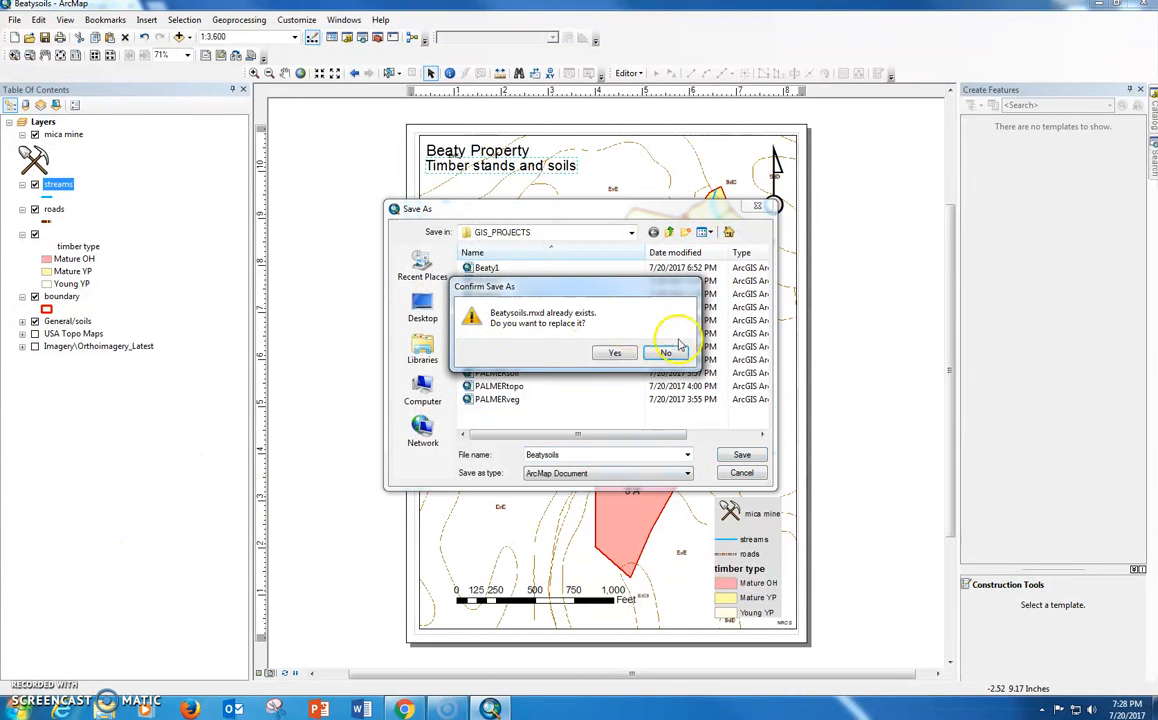